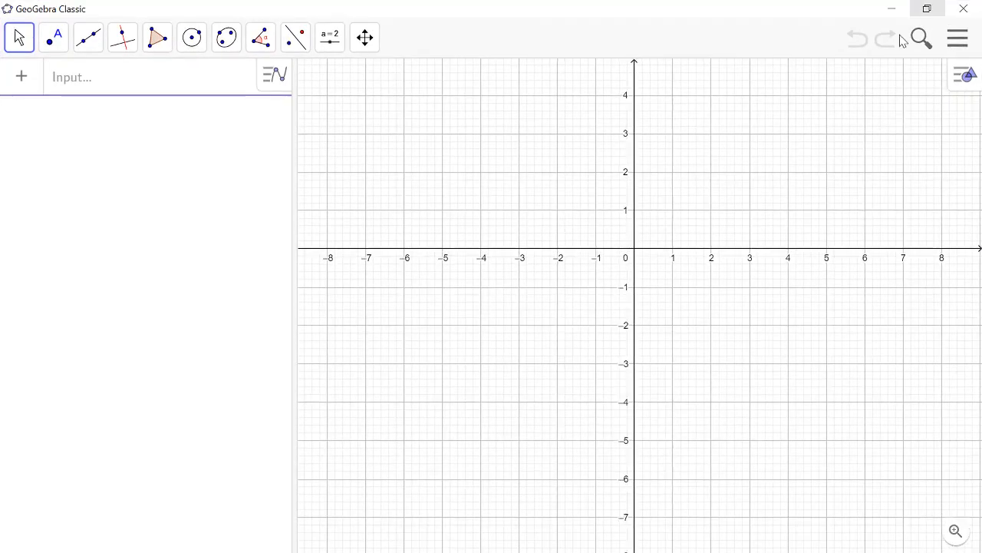
Narrow the algebra area and shift the coordinate plane so the origin sits lower in the graphics view.
left_click_drag(299, 306, 185, 300)
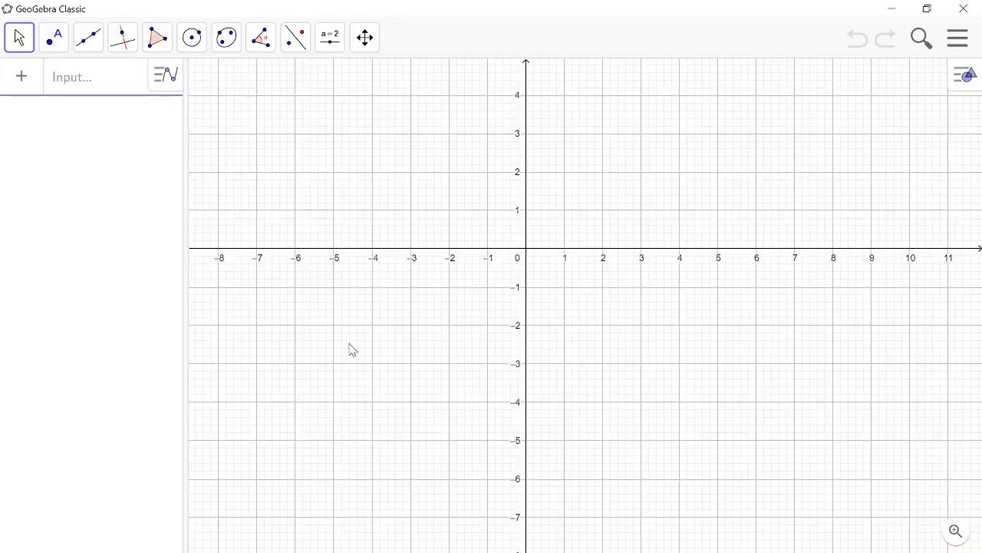
left_click_drag(612, 315, 681, 418)
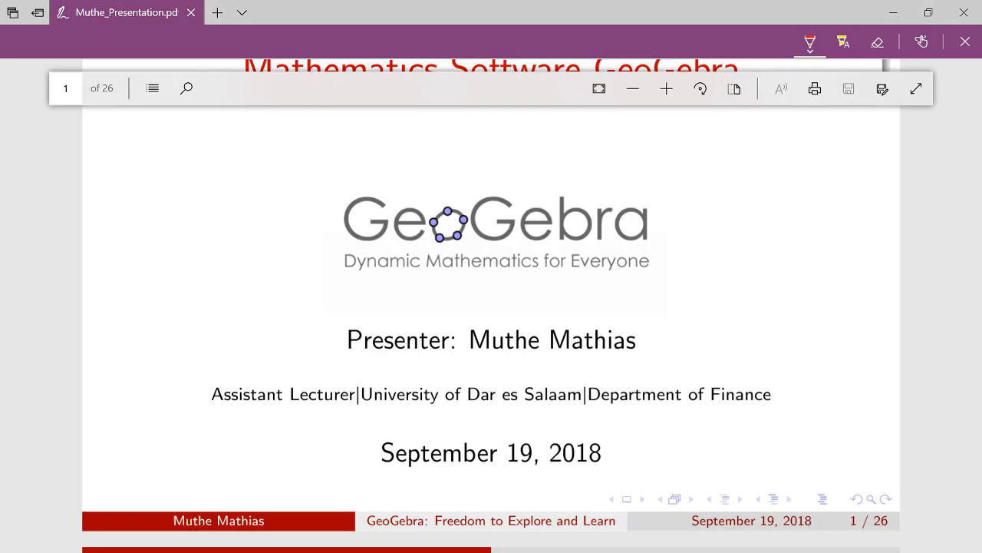
Switch to the PDF presentation and handwrite the equation y = mx + c in red beside the GeoGebra logo on page 1.
scroll(683, 379, "up", 2)
scroll(685, 379, "down", 1)
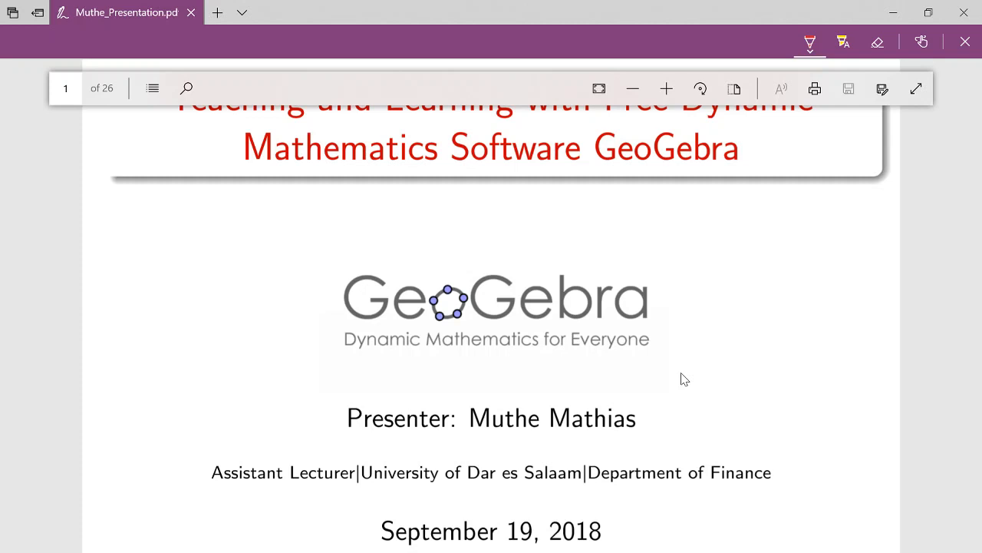
mouse_move(660, 308)
left_mouse_down()
mouse_move(674, 310)
mouse_move(686, 338)
left_mouse_up()
left_click_drag(694, 315, 704, 307)
mouse_move(702, 321)
left_mouse_down()
mouse_move(770, 276)
mouse_move(769, 287)
left_mouse_up()
left_click_drag(768, 264, 759, 286)
mouse_move(773, 261)
left_mouse_down()
mouse_move(790, 249)
mouse_move(795, 264)
left_mouse_up()
left_click_drag(826, 227, 800, 256)
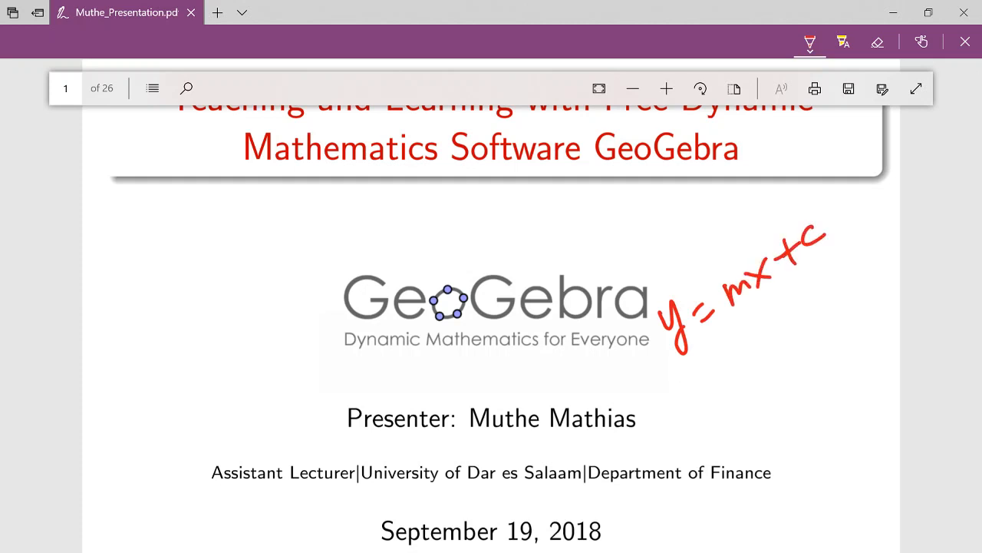
Draw arrows from m and c in the handwritten equation to a small box for each, with c written inside its box.
mouse_move(757, 308)
left_mouse_down()
mouse_move(758, 338)
mouse_move(770, 330)
left_mouse_up()
left_click_drag(825, 256, 857, 301)
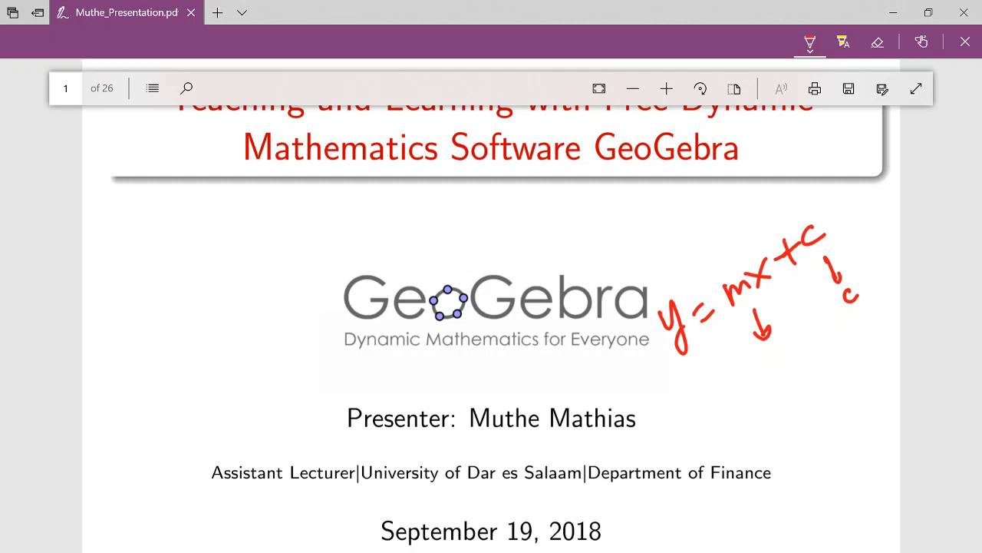
left_click_drag(766, 344, 766, 363)
mouse_move(766, 346)
left_mouse_down()
mouse_move(783, 347)
mouse_move(771, 364)
left_mouse_up()
left_click_drag(833, 294, 841, 309)
mouse_move(833, 294)
left_mouse_down()
mouse_move(857, 279)
mouse_move(843, 304)
left_mouse_up()
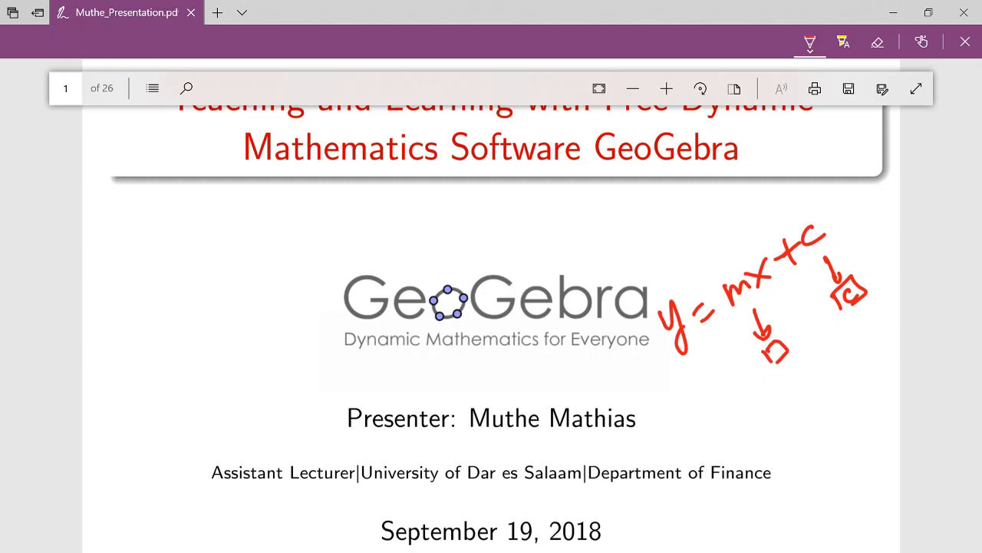
Handwrite a circled m and a circled c below the two boxes of the equation sketch.
left_click_drag(769, 419, 795, 399)
mouse_move(858, 358)
left_mouse_down()
mouse_move(843, 368)
mouse_move(860, 373)
left_mouse_up()
mouse_move(786, 388)
left_mouse_down()
mouse_move(767, 393)
mouse_move(797, 392)
left_mouse_up()
mouse_move(852, 340)
left_mouse_down()
mouse_move(844, 388)
mouse_move(865, 344)
left_mouse_up()
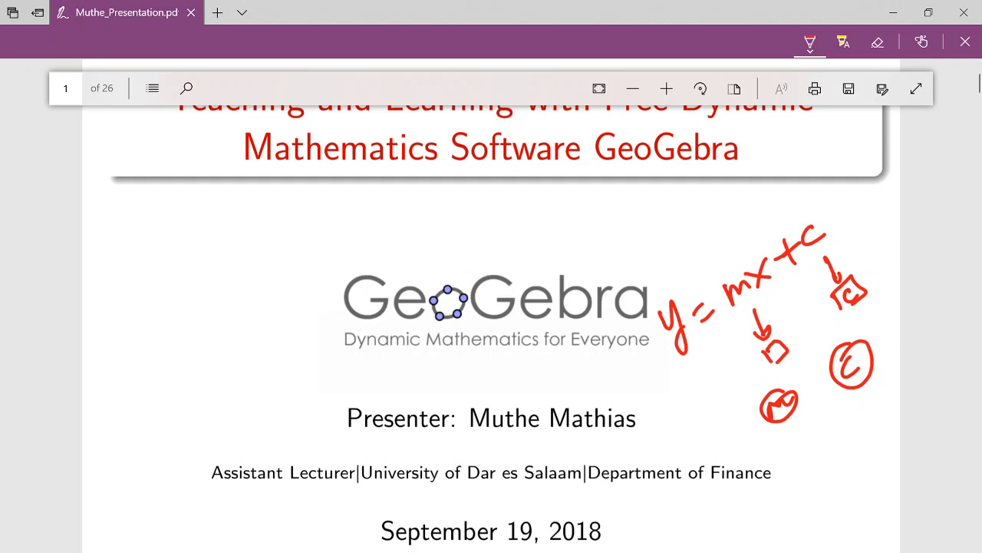
Switch to GeoGebra Classic, widen the algebra area and create a number slider m = 1 from -5 to 5 with increment 0.01.
key("alt+Tab")
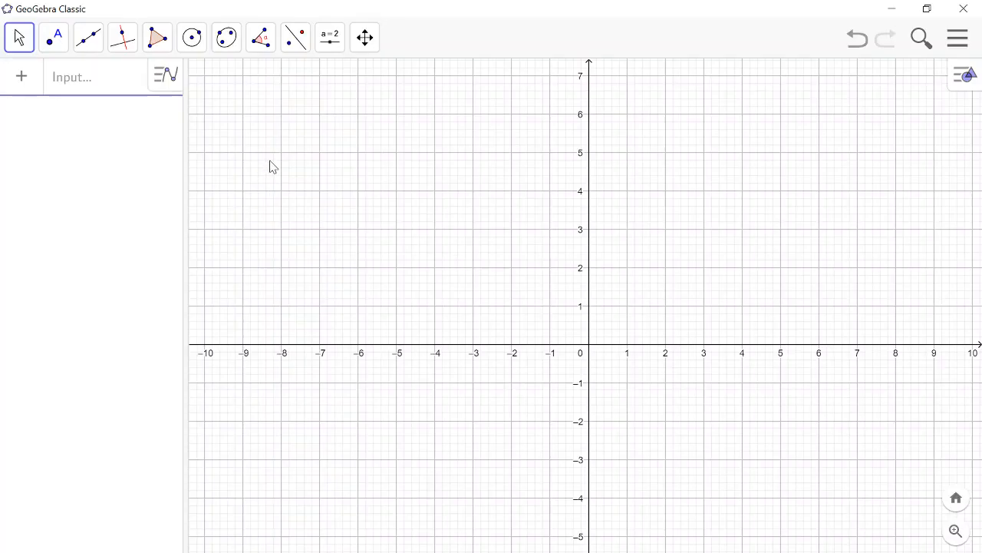
left_click_drag(184, 179, 220, 184)
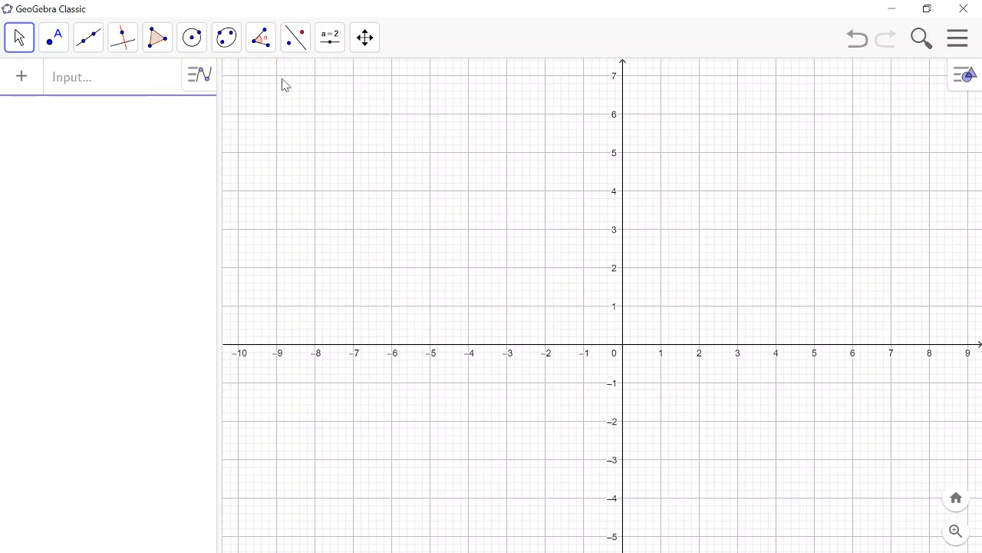
left_click(330, 46)
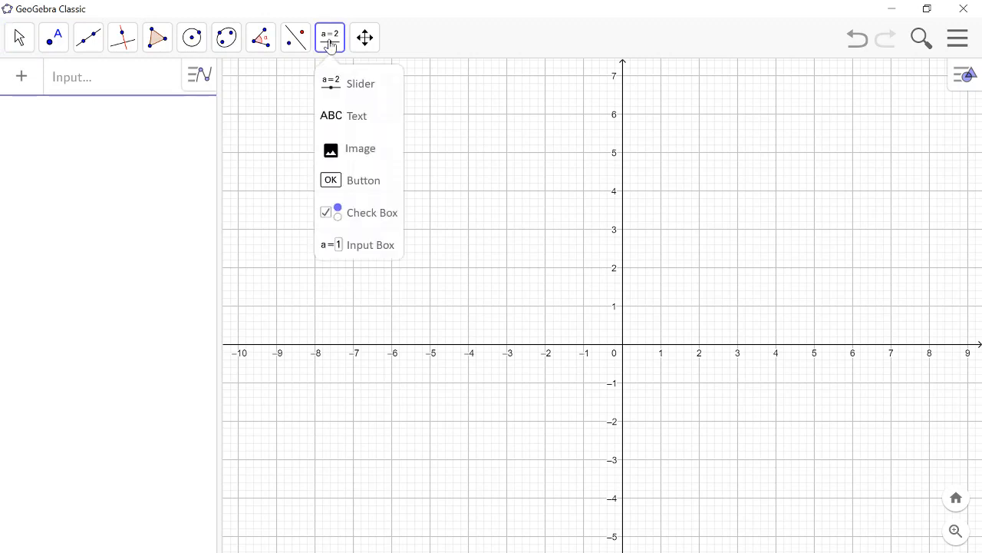
left_click(347, 88)
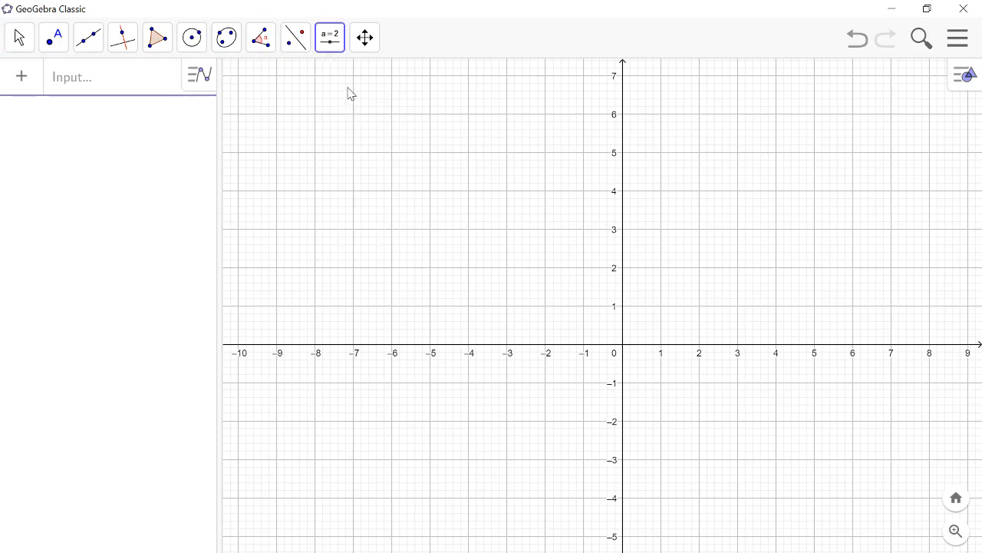
left_click(312, 119)
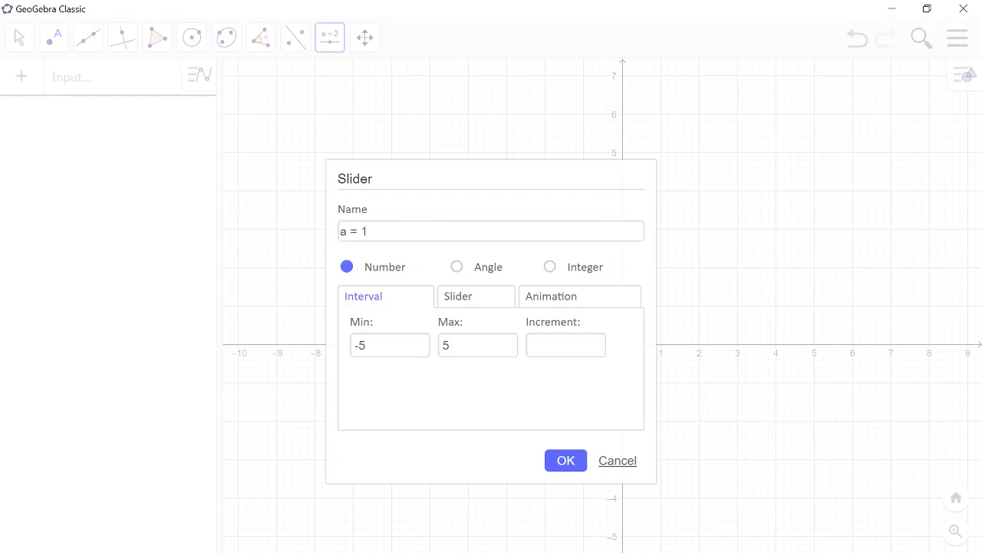
left_click(345, 231)
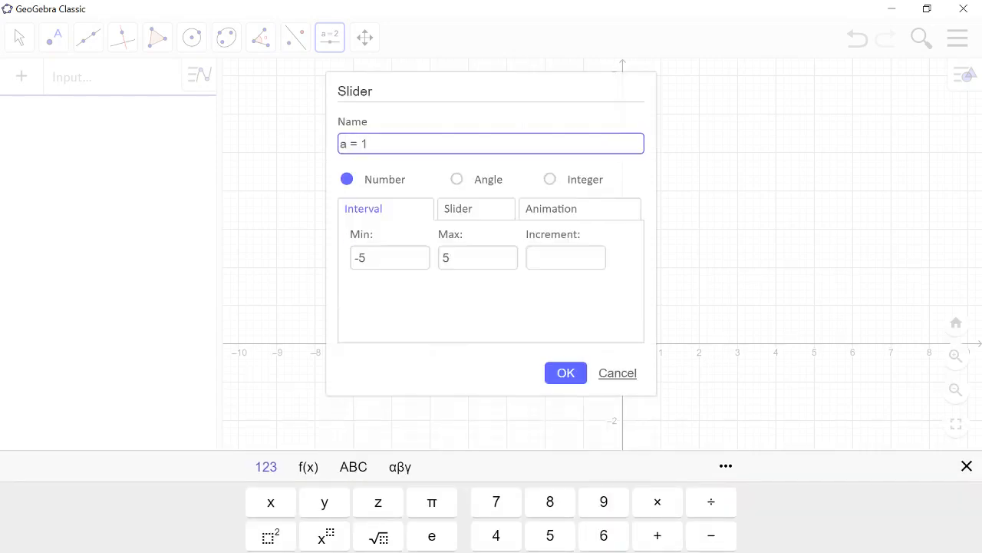
key("BackSpace")
type("m")
left_click(604, 259)
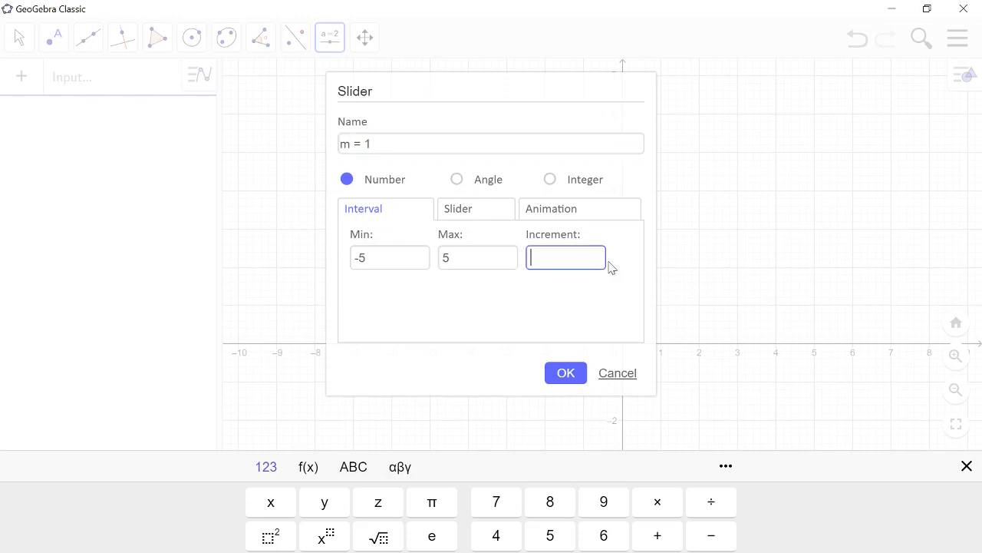
type("0.01")
left_click(563, 375)
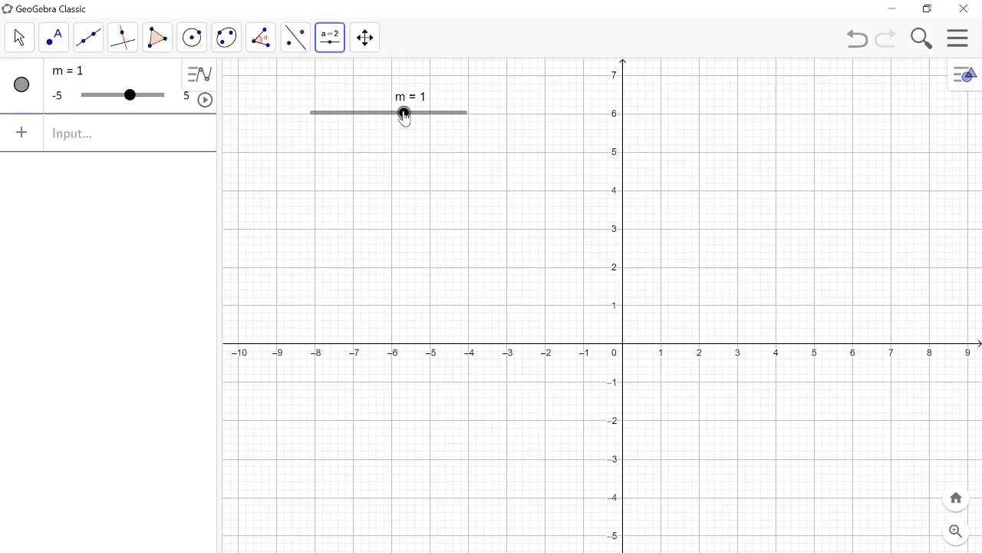
Test the m slider by moving it to -3.5 and back up to -3.1.
left_click_drag(404, 115, 337, 121)
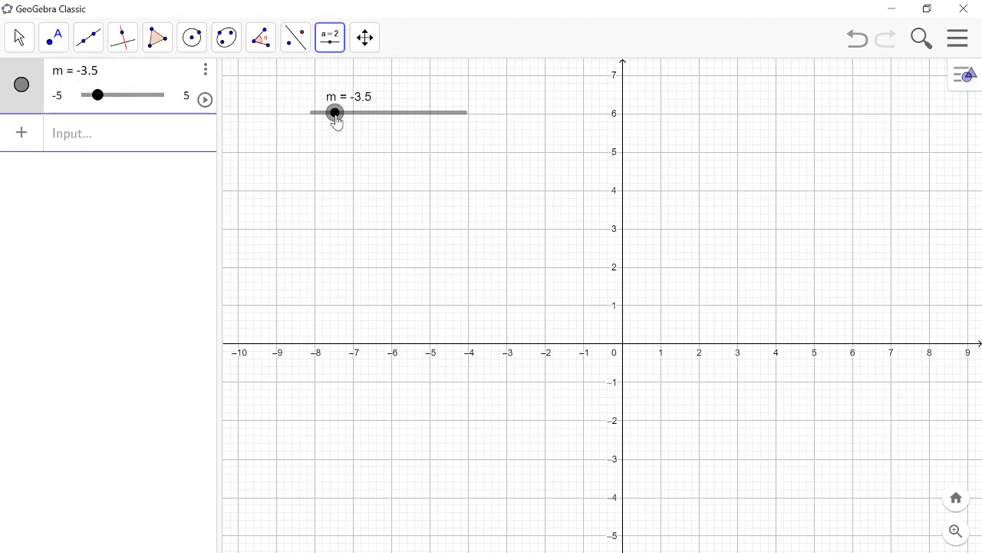
mouse_move(337, 121)
left_mouse_down()
mouse_move(311, 115)
mouse_move(341, 116)
left_mouse_up()
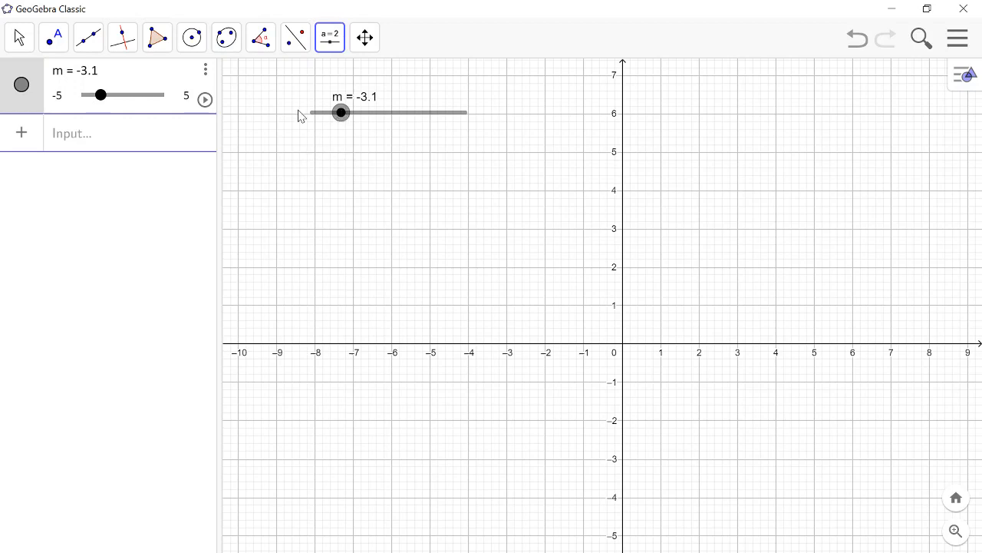
Create a number slider c = 1 from -5 to 5 with increment 0.01 just below the m slider.
left_click(335, 43)
left_click(351, 88)
left_click(354, 149)
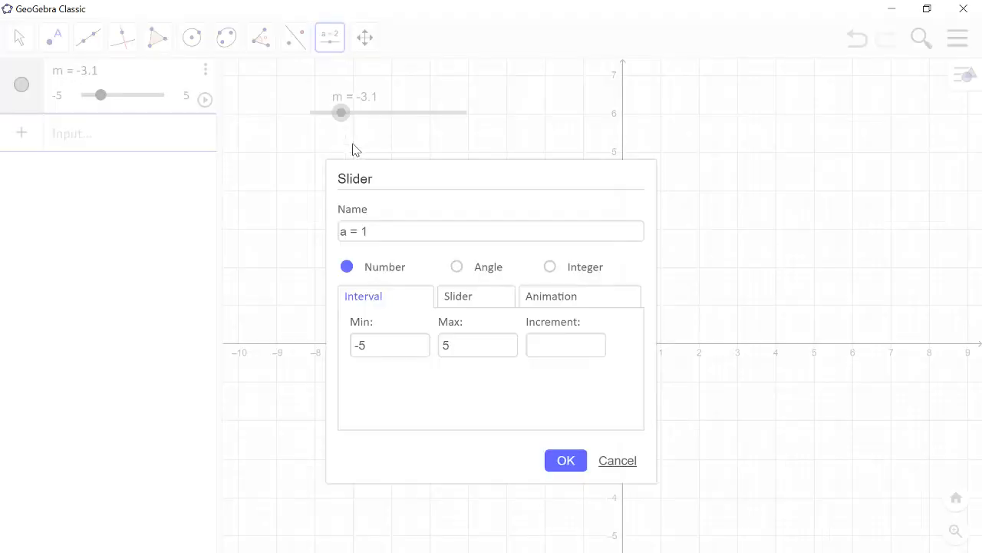
left_click(343, 233)
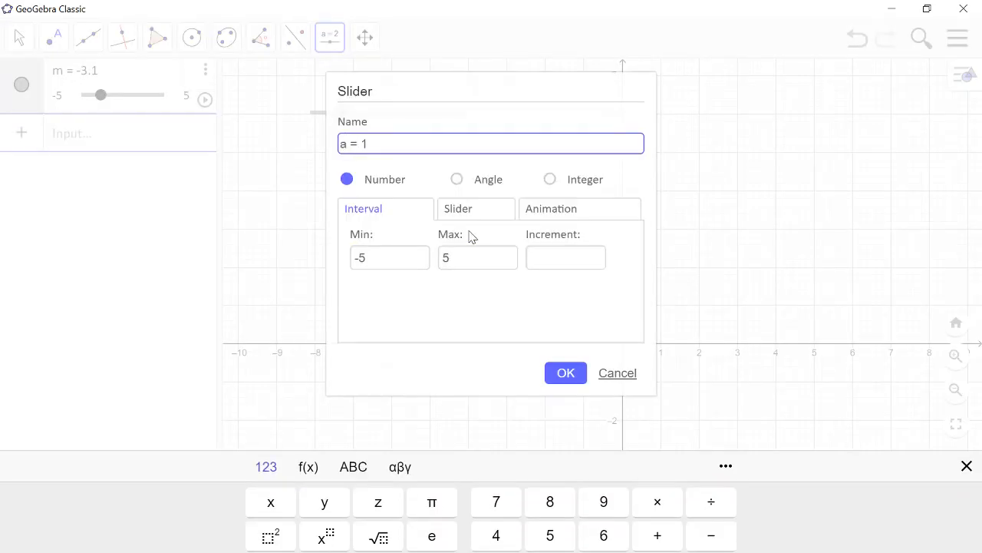
key("Delete")
type("c")
left_click(565, 258)
type("0")
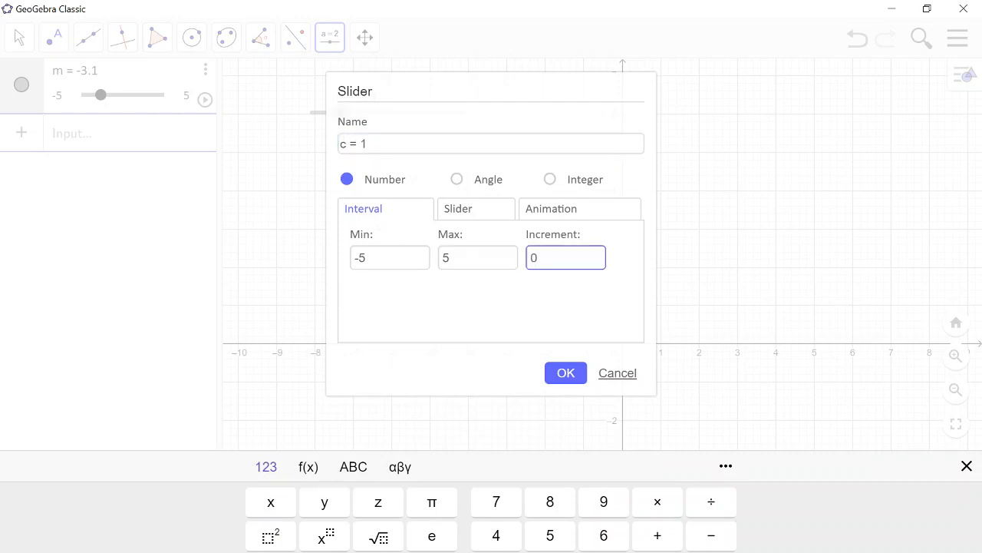
type(".01")
left_click(564, 374)
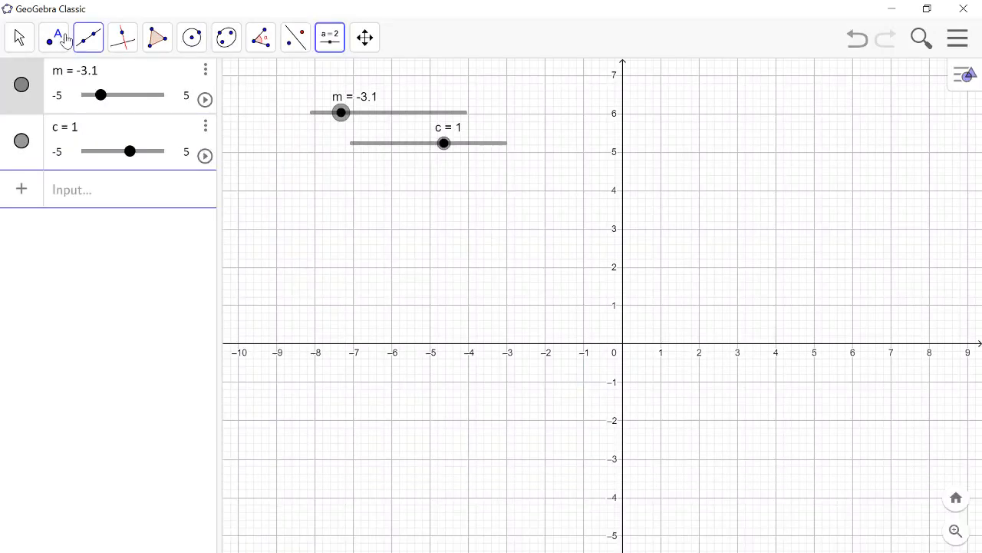
Reposition the c slider so it is roughly aligned beneath the m slider, and set c to 1.7.
left_click(20, 37)
mouse_move(54, 36)
left_click(417, 145)
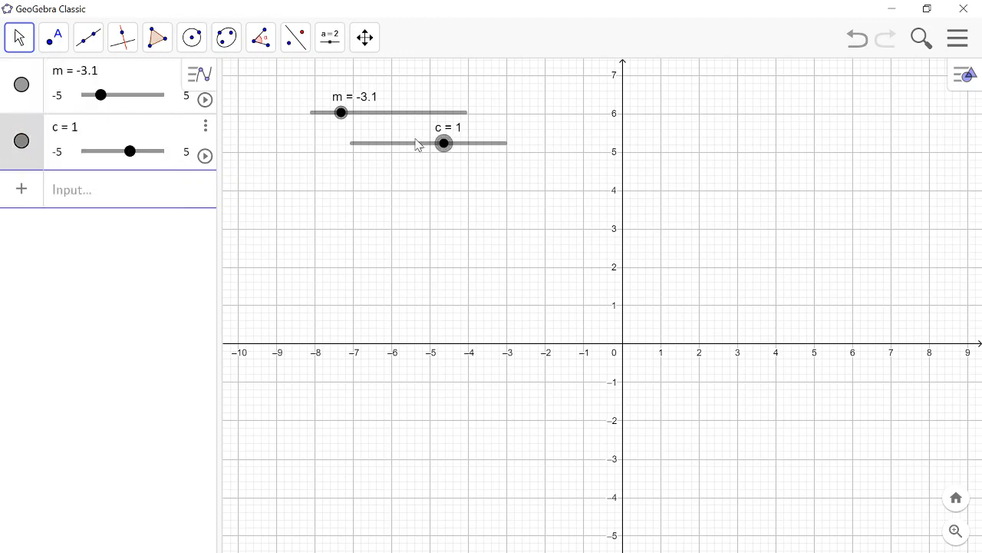
left_click_drag(417, 150, 280, 157)
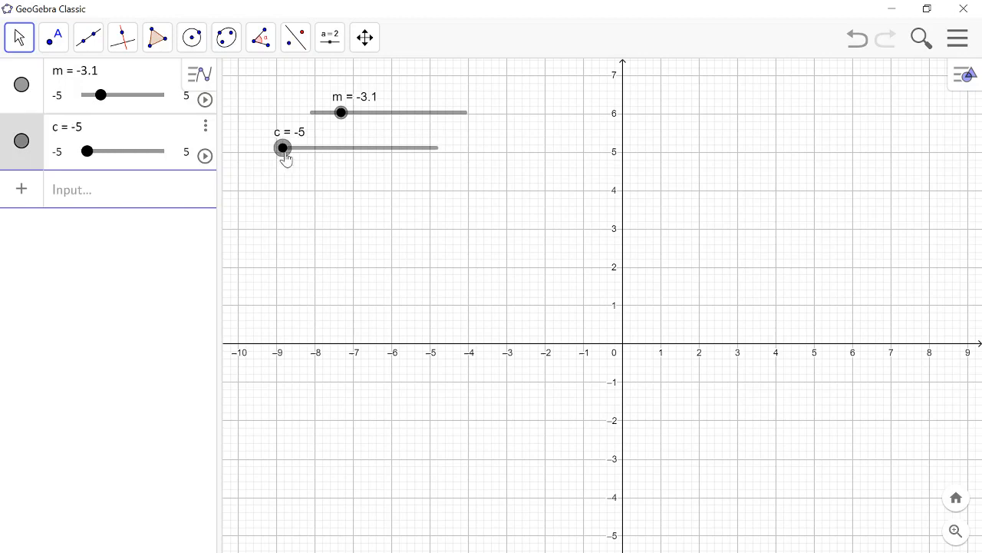
left_click_drag(284, 157, 391, 154)
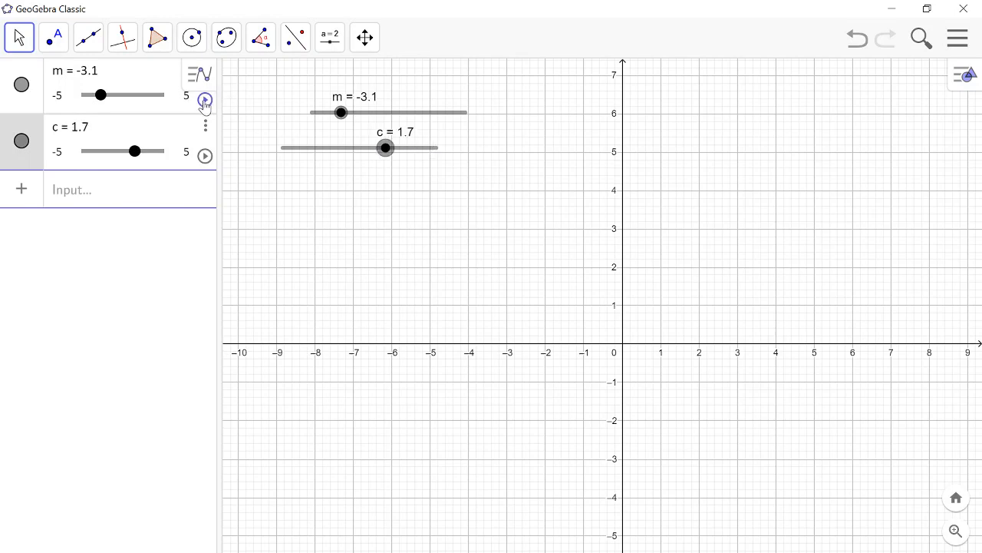
Animate the m slider and pause it at 3.01.
left_click(205, 100)
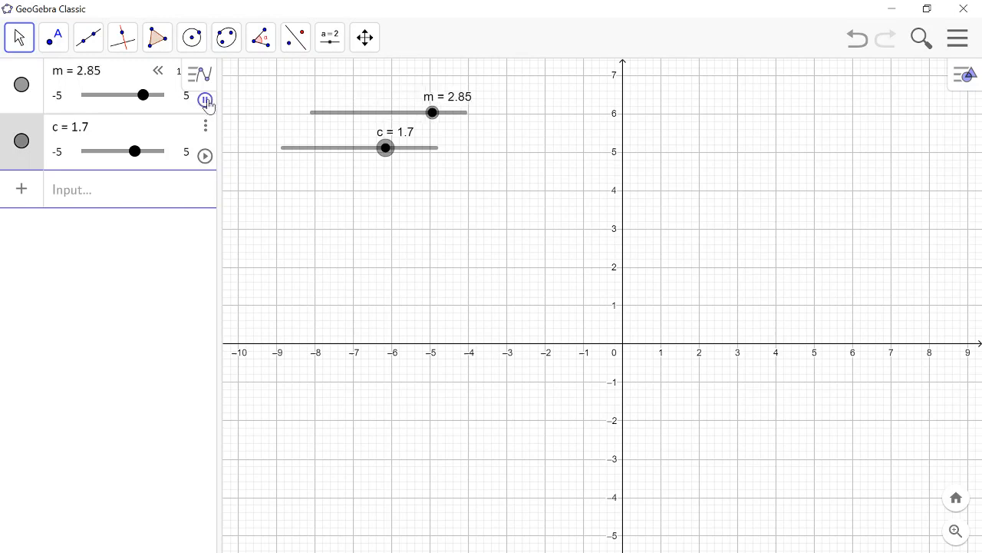
left_click(205, 99)
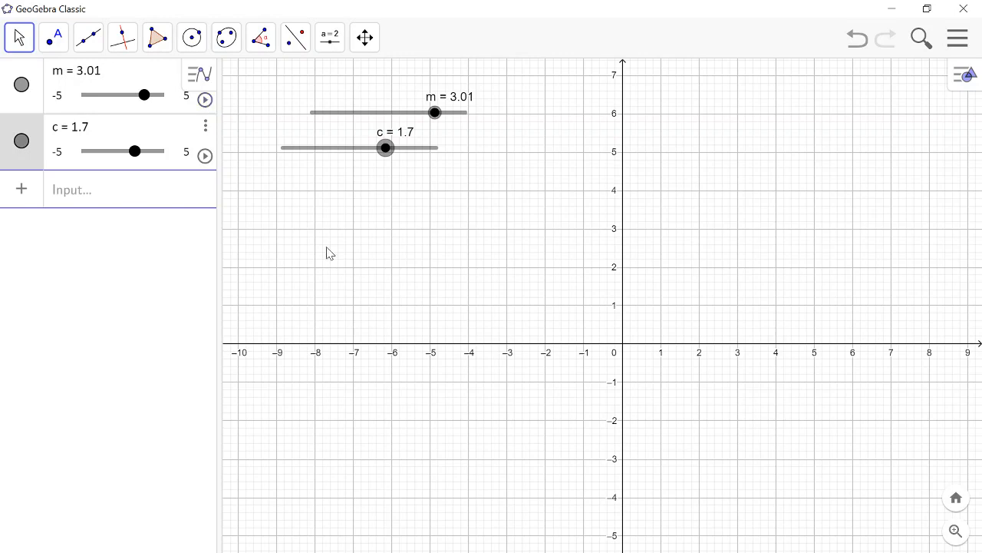
Check the handwritten equation in the PDF, return to GeoGebra to plot the line y = m*x + c, and select the line.
key("alt+Tab")
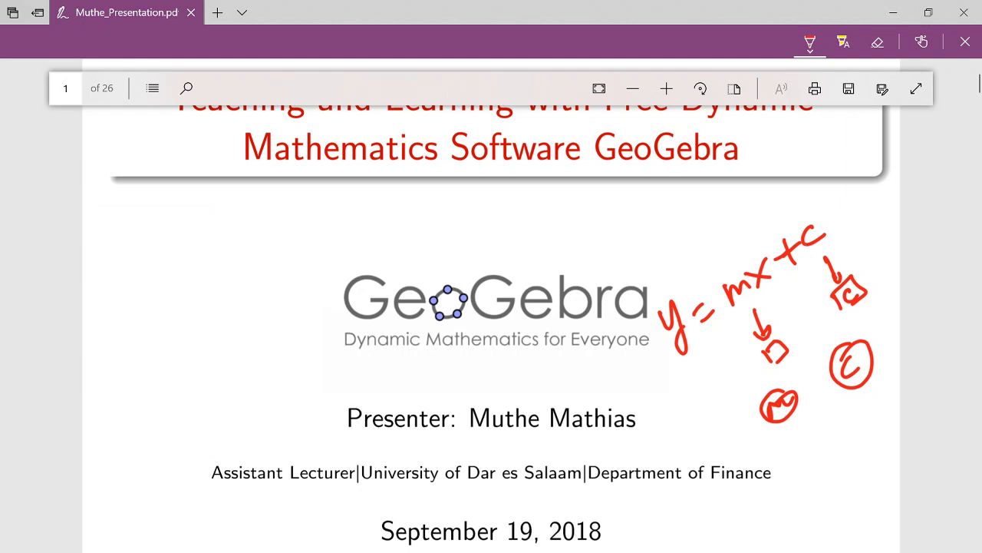
left_click(398, 548)
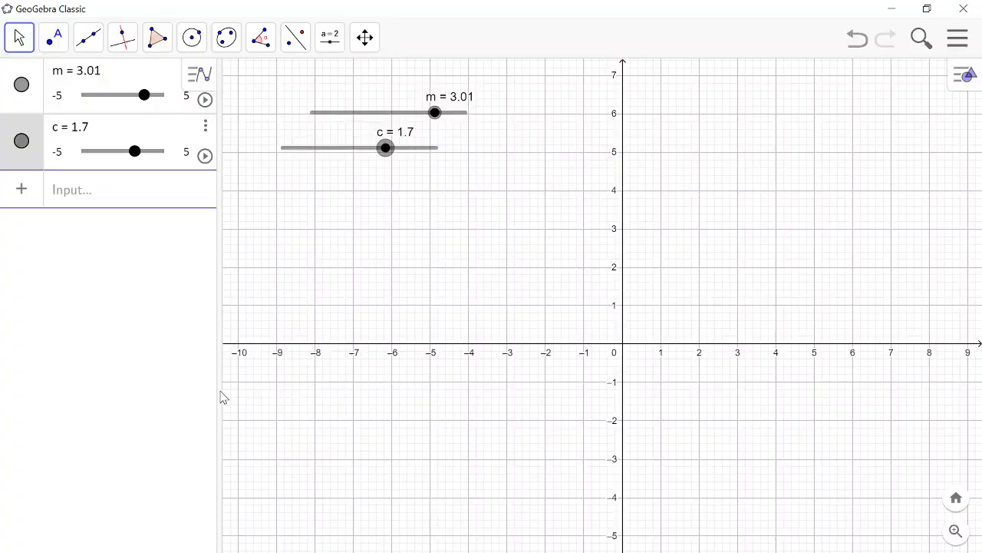
left_click(78, 202)
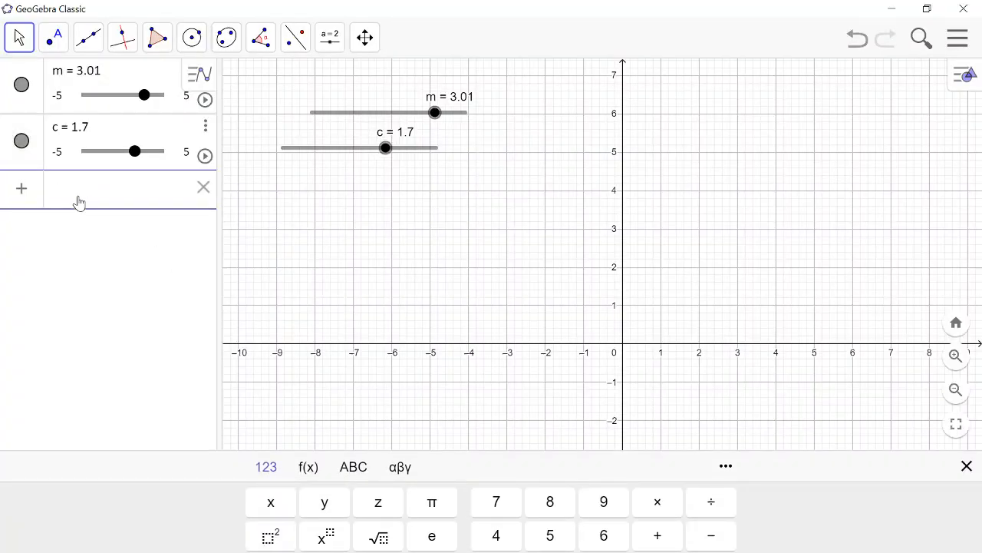
type("y ")
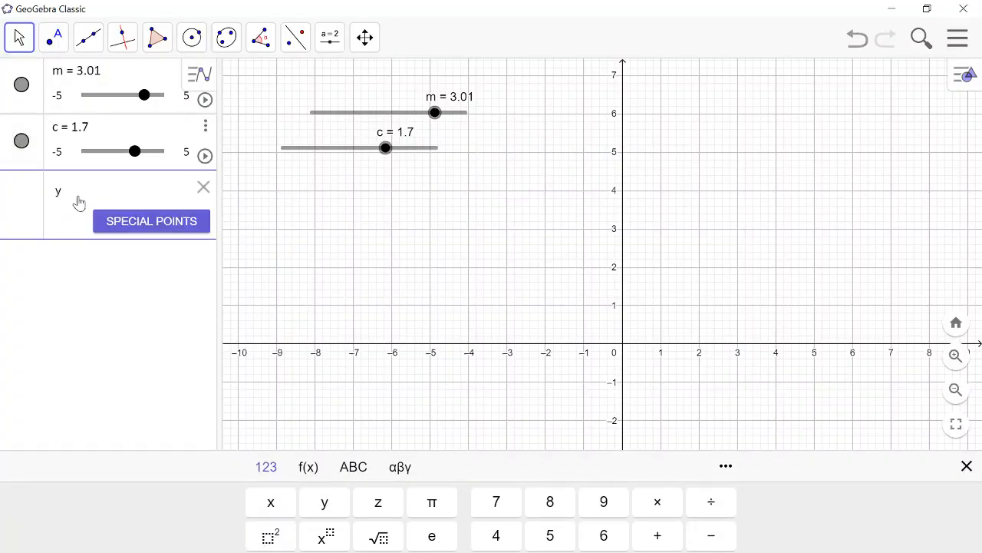
type("= ")
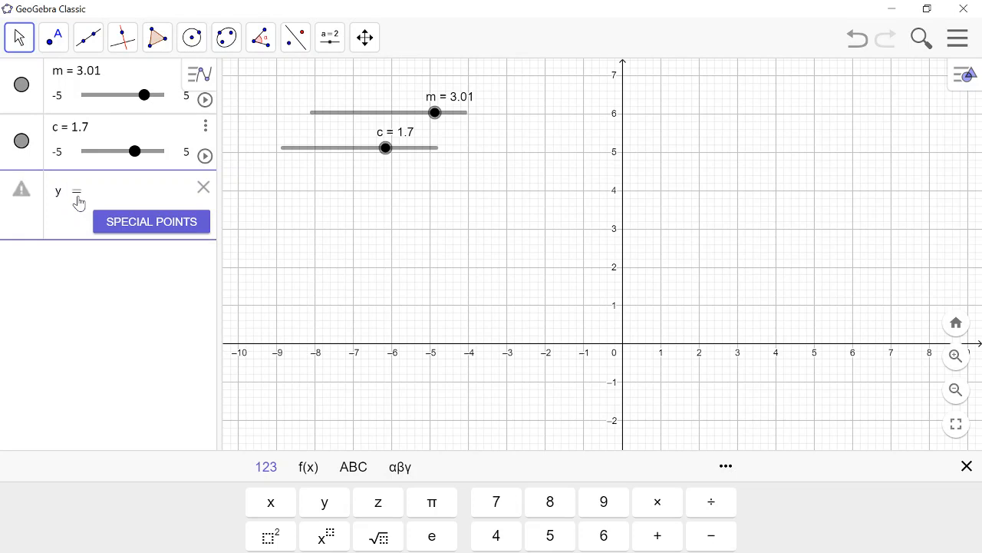
type("m")
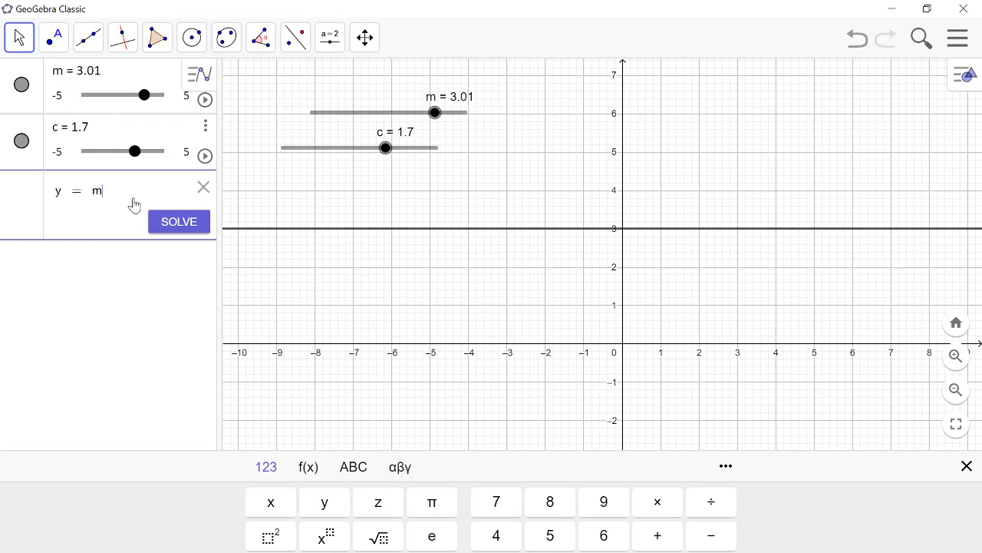
type("*x+c")
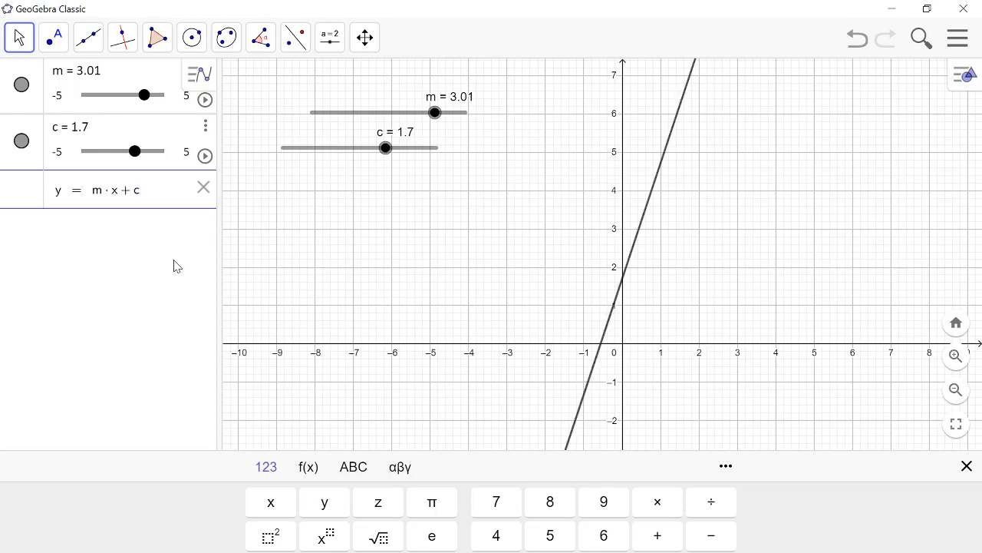
left_click(967, 466)
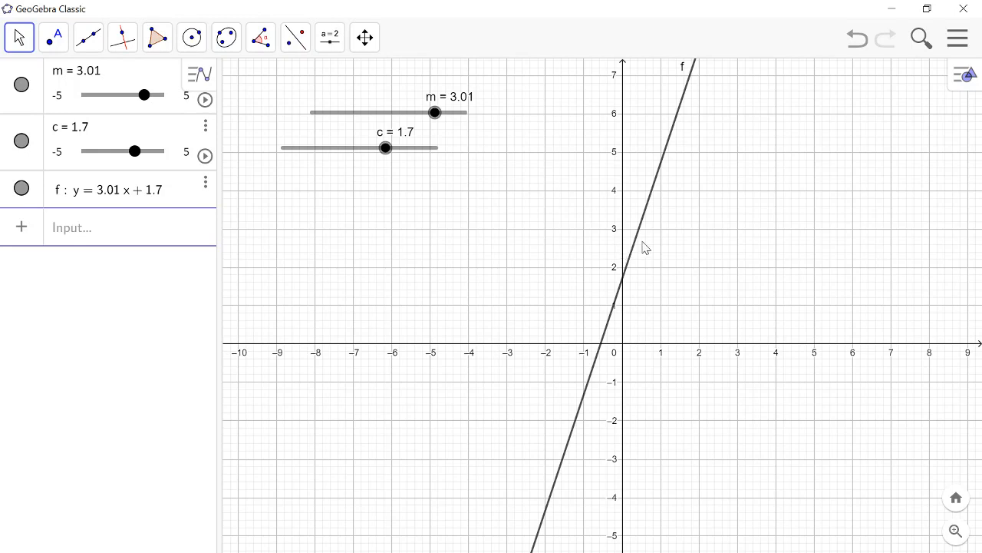
left_click(647, 202)
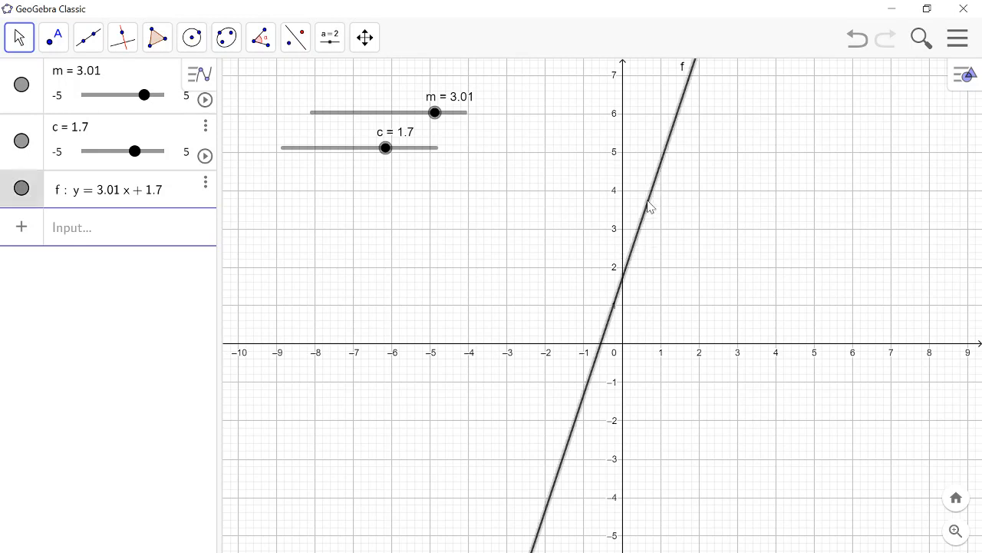
Change the colour of the line y = mx + c to brown.
left_click(965, 77)
left_click(784, 74)
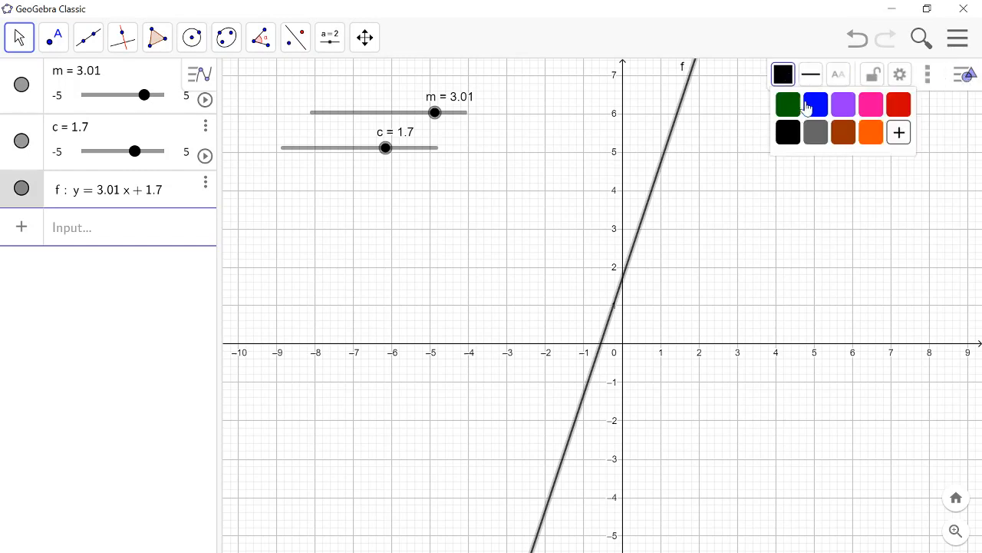
left_click(816, 106)
left_click(870, 106)
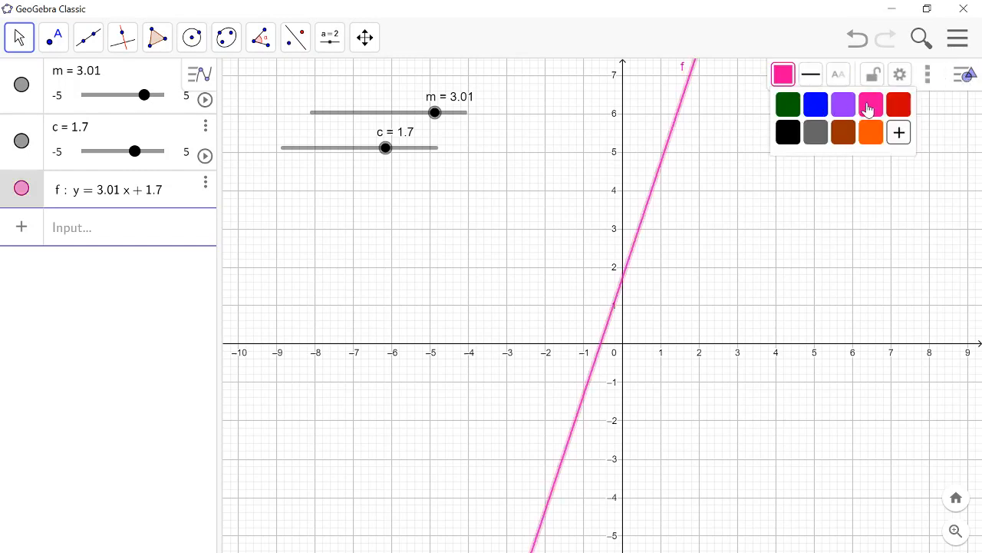
left_click(847, 138)
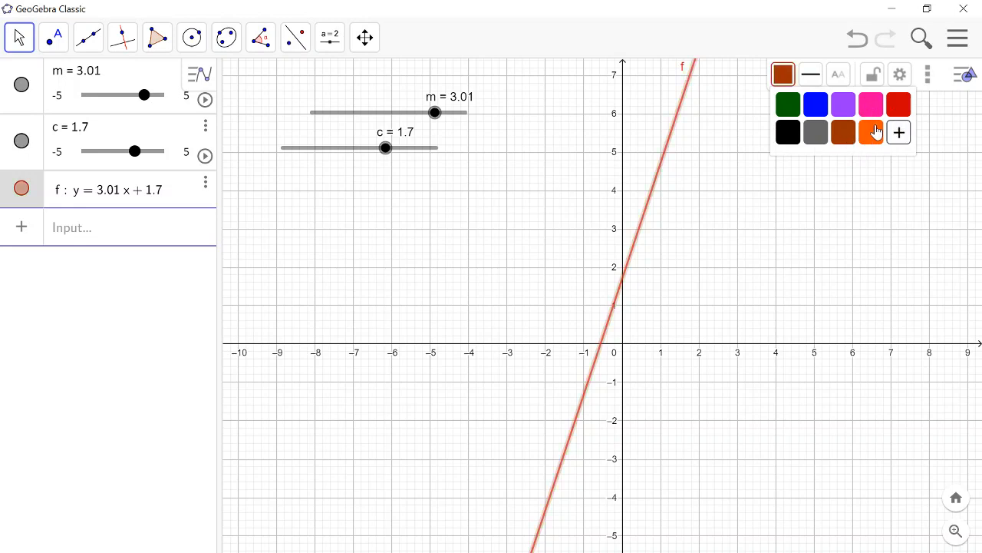
left_click(843, 168)
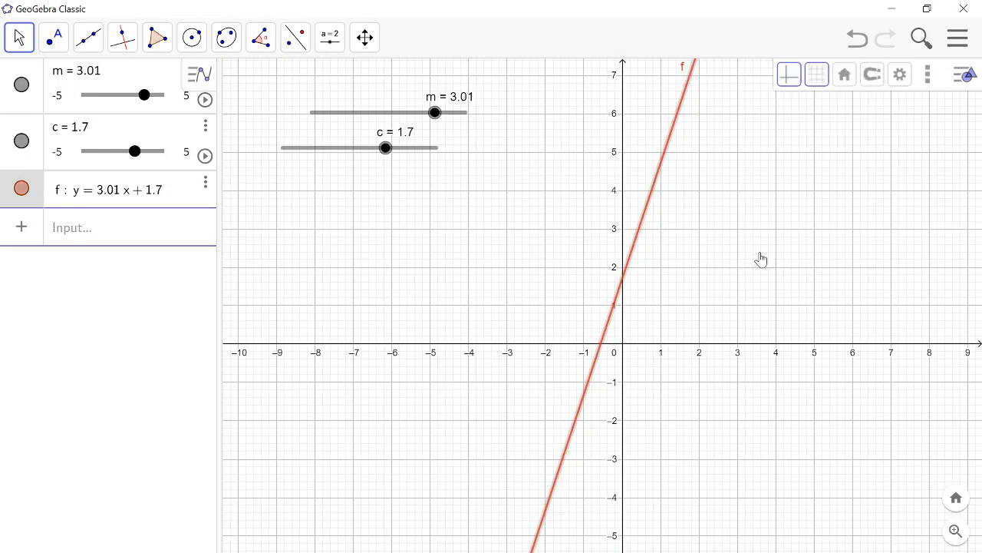
Set the line's thickness to 9 and deselect it.
left_click(639, 235)
left_click(810, 75)
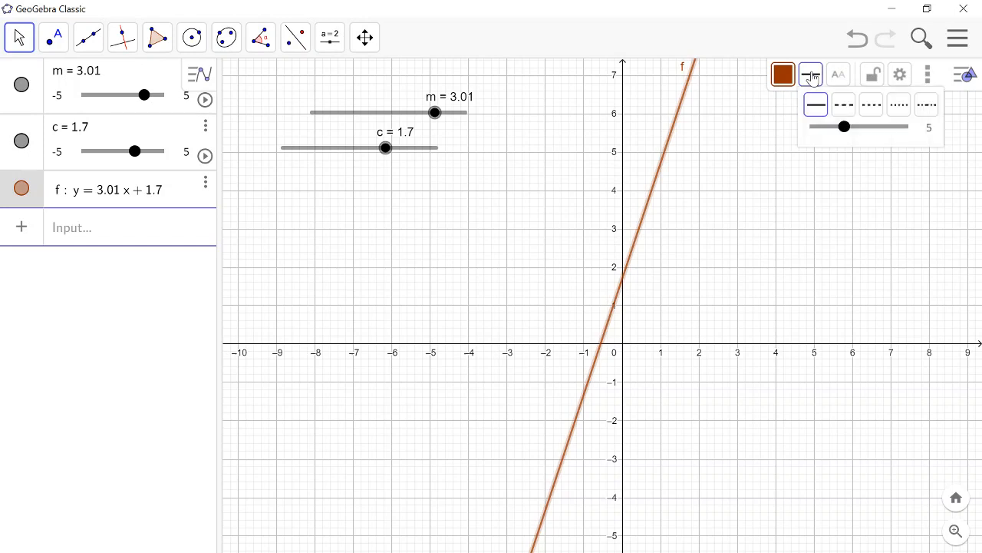
left_click(860, 127)
left_click_drag(860, 127, 877, 131)
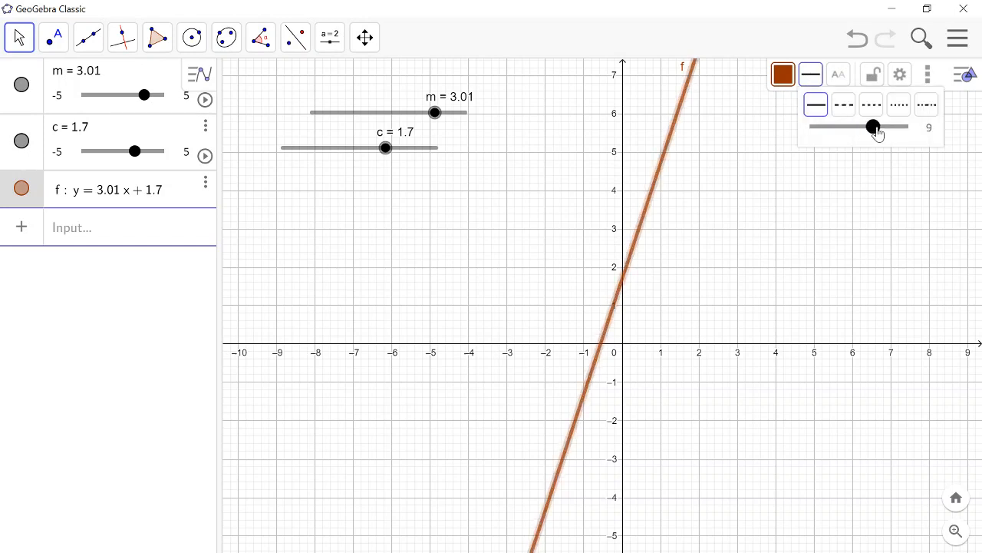
left_click(757, 229)
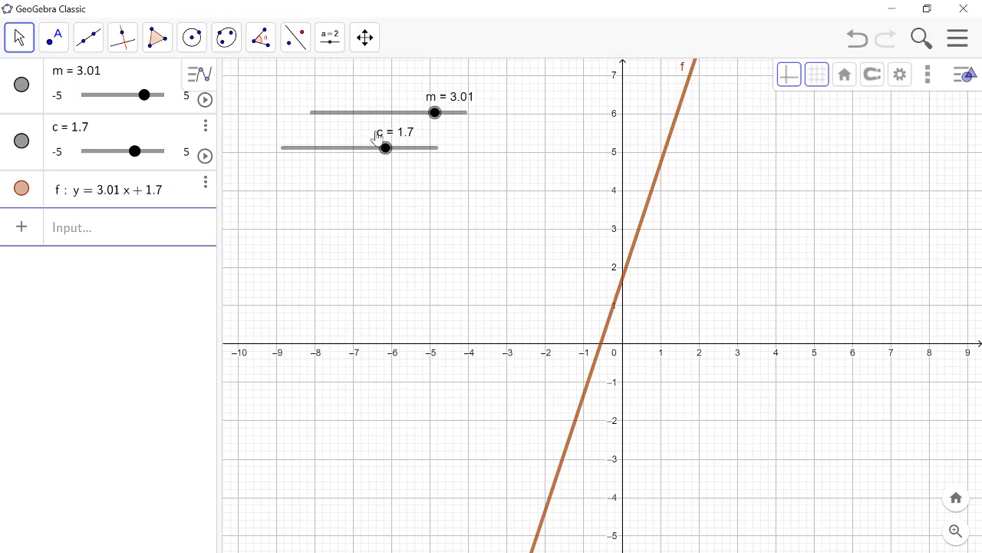
Vary the slope m with its slider in the graph, going to 0.3, 0 and finally 3.
left_click_drag(435, 113, 394, 115)
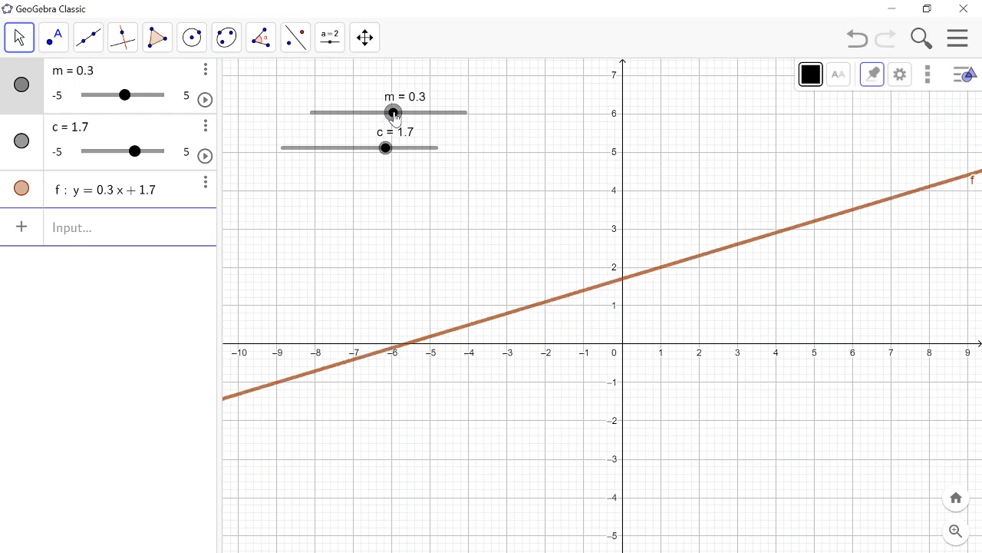
mouse_move(395, 115)
left_mouse_down()
mouse_move(376, 115)
mouse_move(389, 115)
left_mouse_up()
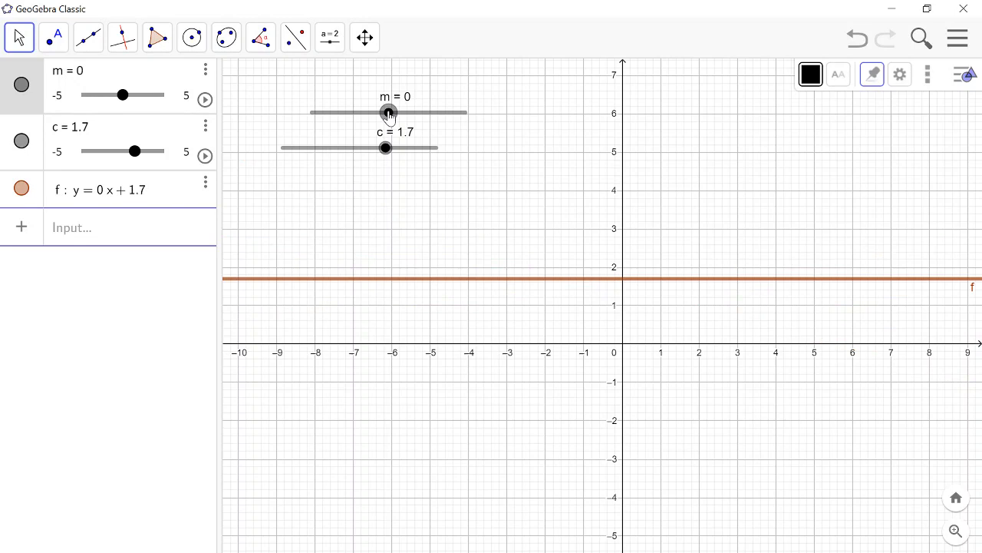
left_click_drag(389, 115, 435, 116)
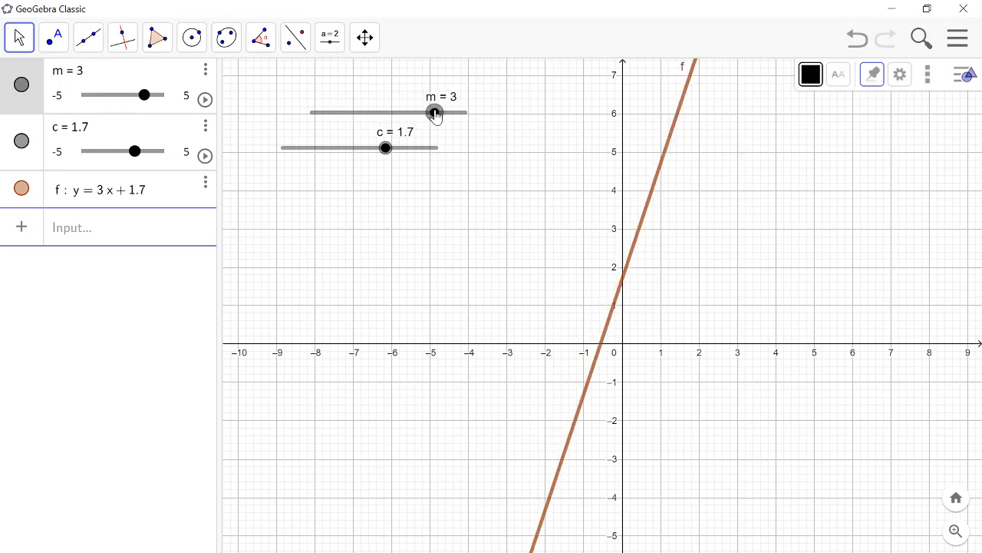
Animate the m slider and pause it at -3.15, and animate the c slider and pause it at 0.
left_click(204, 100)
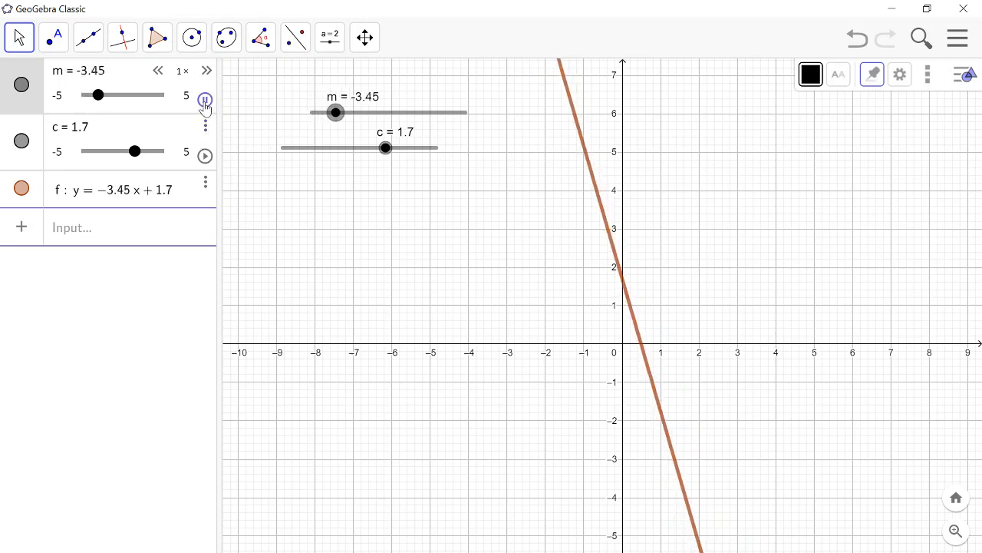
left_click(205, 100)
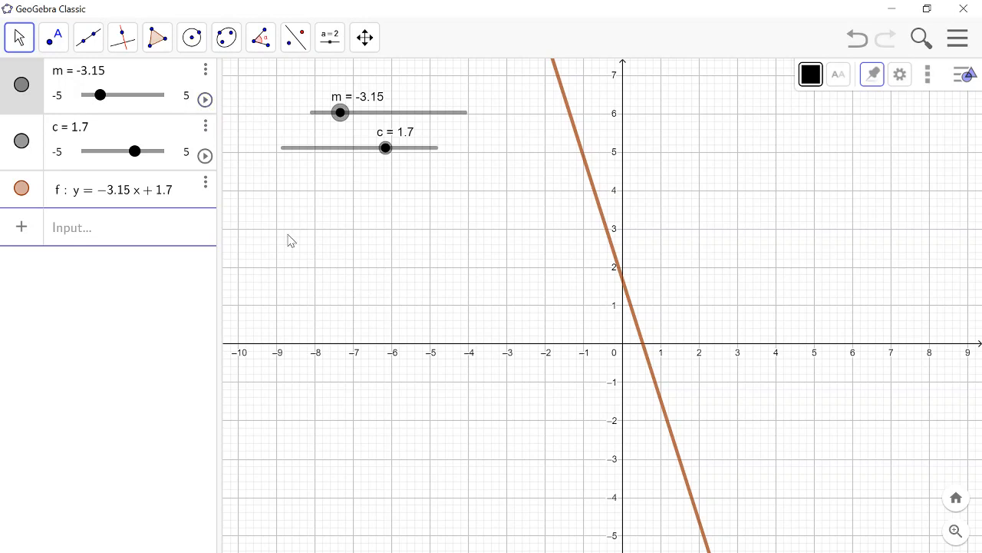
left_click(205, 158)
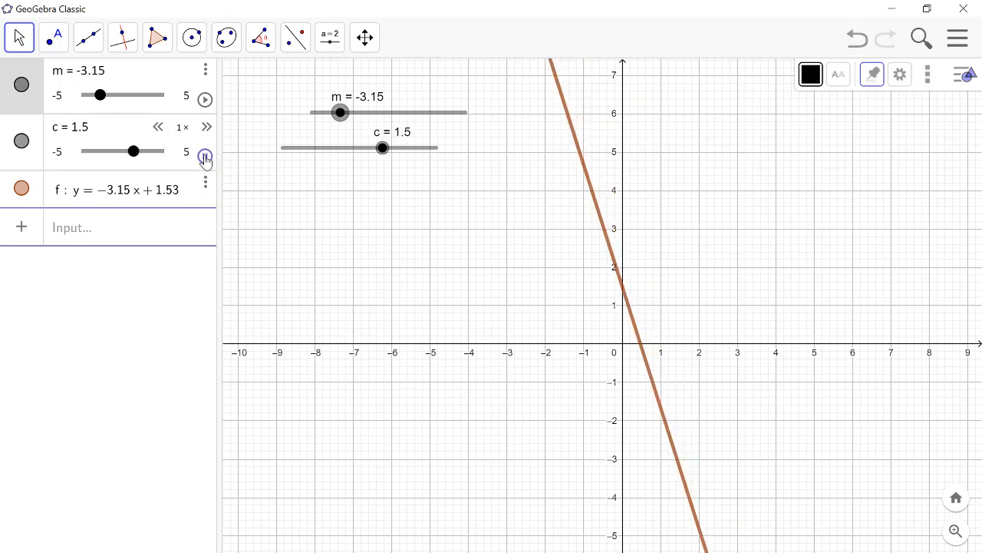
left_click(205, 156)
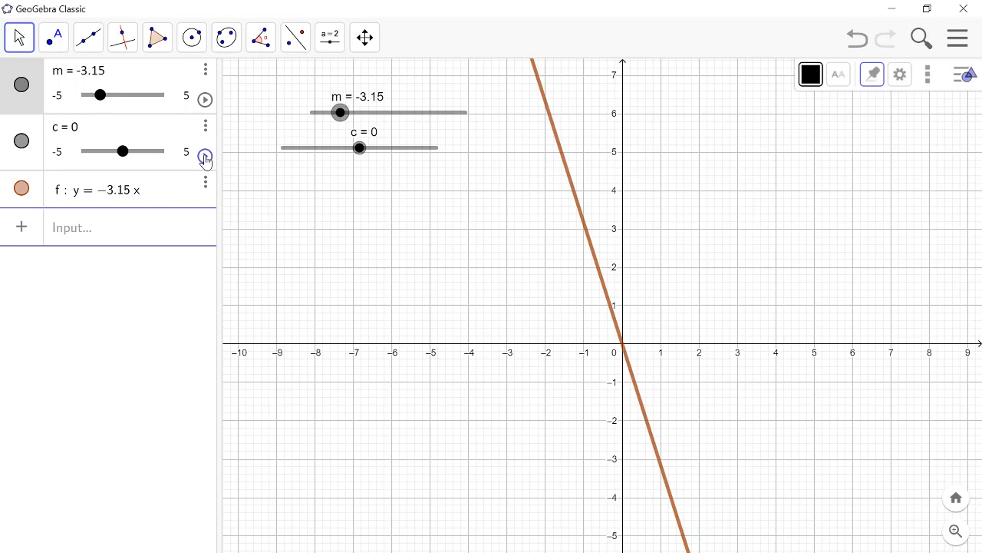
Delete the m and c sliders to clear the straight-line construction.
left_click(205, 71)
left_click(236, 94)
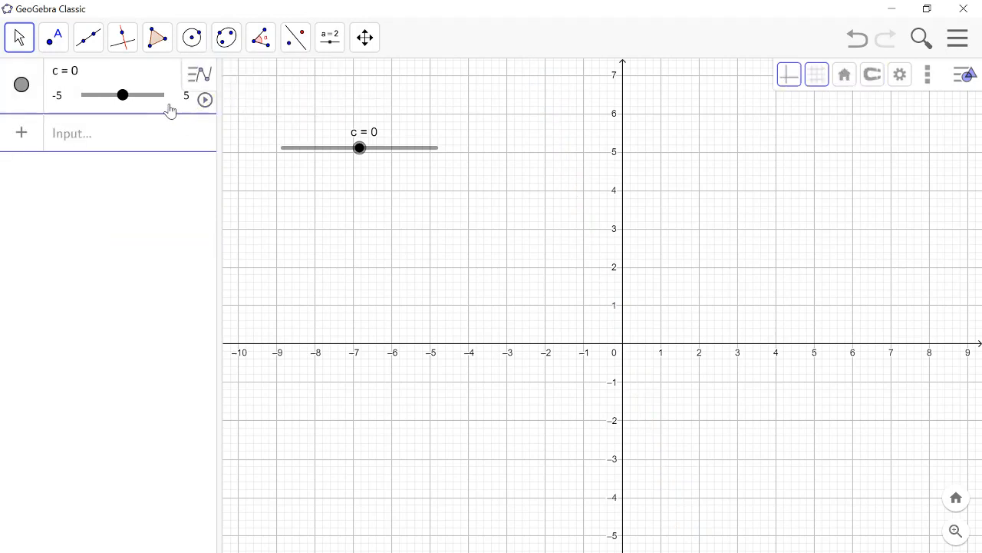
left_click(239, 71)
left_click(280, 93)
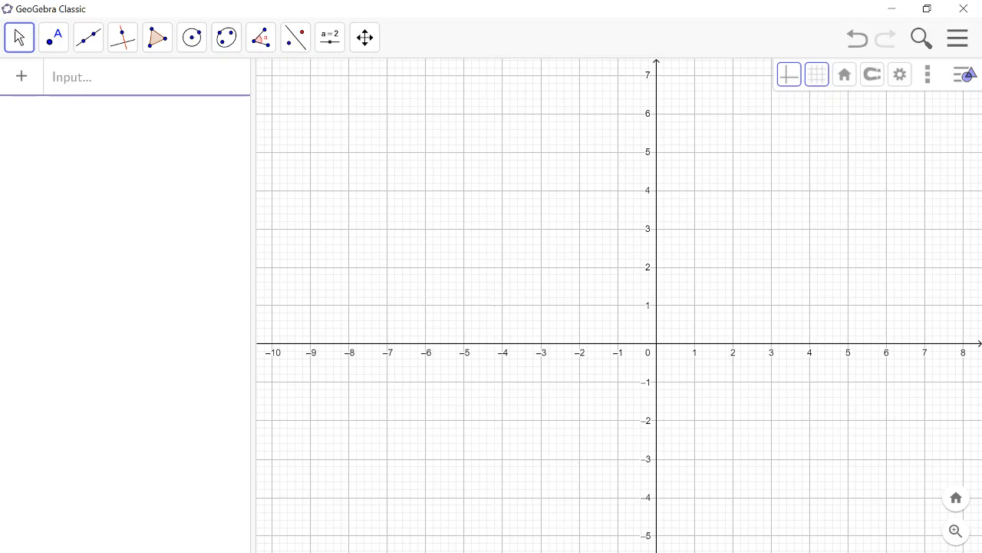
Switch to the PDF presentation and erase all the handwritten y = mx + c notes on the title page.
left_click(491, 551)
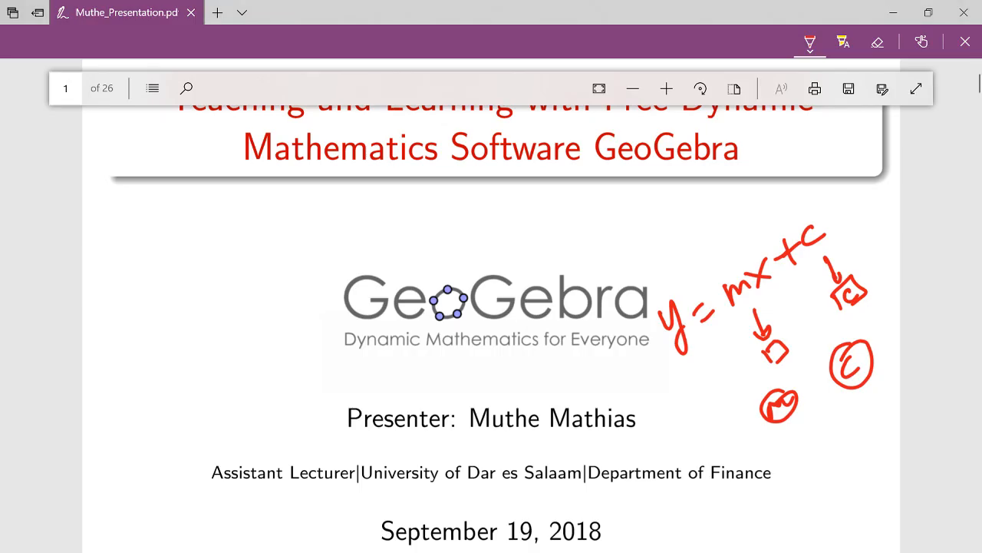
left_click(878, 42)
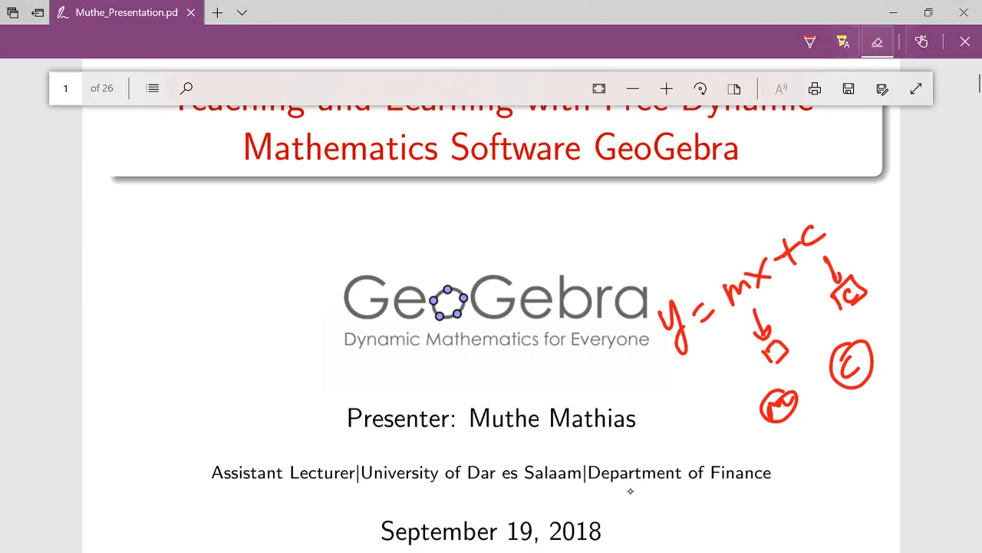
mouse_move(706, 318)
left_mouse_down()
mouse_move(717, 308)
mouse_move(852, 363)
left_mouse_up()
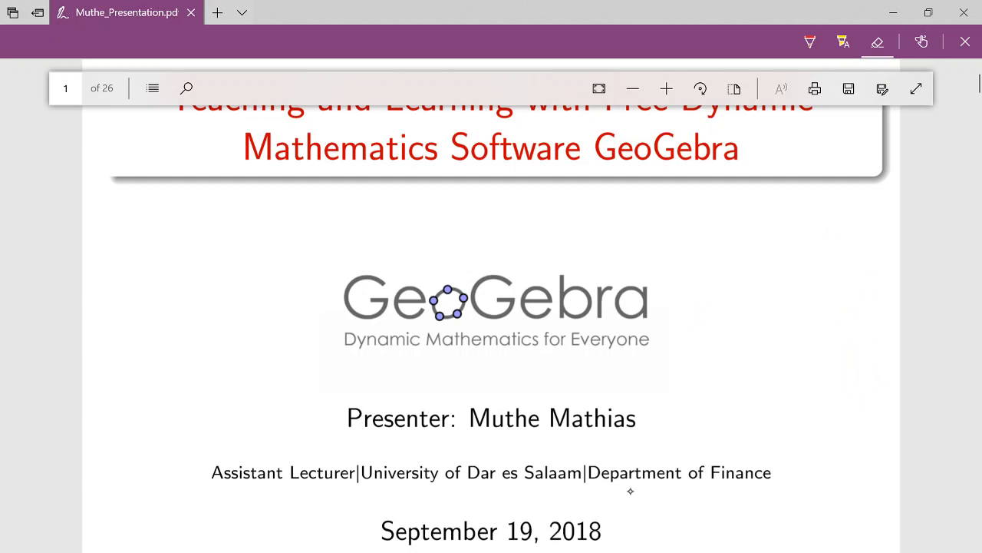
Change the pen colour to dark pink and handwrite "y = m" beside the GeoGebra logo.
left_click(810, 41)
left_click(810, 41)
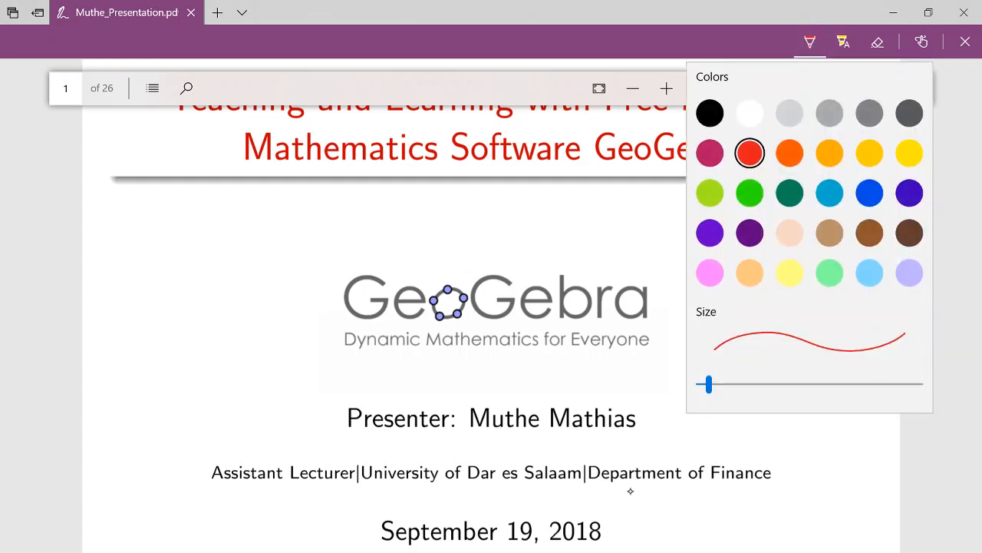
left_click(630, 491)
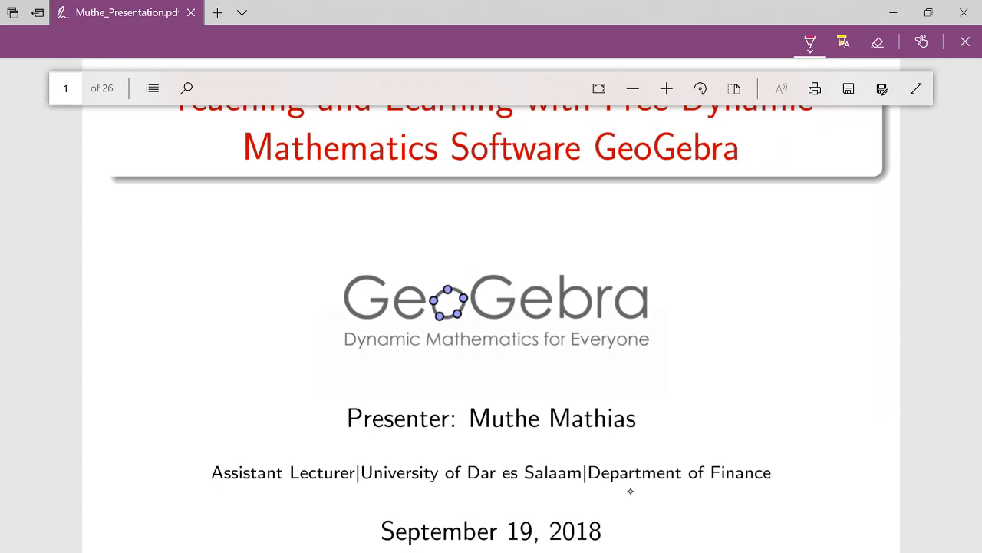
left_click_drag(656, 330, 675, 367)
left_click_drag(697, 327, 701, 321)
left_click_drag(698, 341, 762, 302)
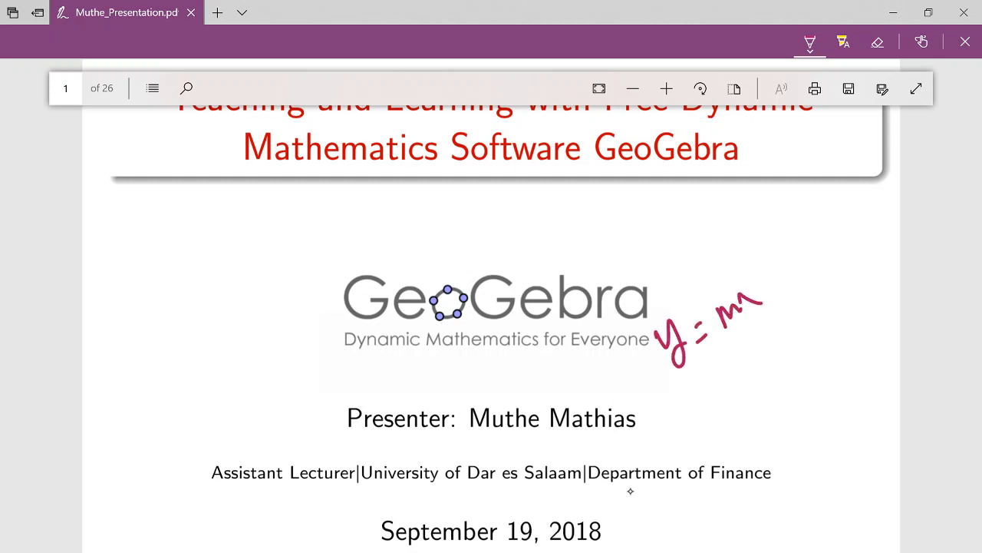
Erase the handwritten letters after "y =".
left_click(878, 42)
left_click_drag(717, 329, 761, 303)
left_click(810, 42)
left_click_drag(718, 326, 733, 296)
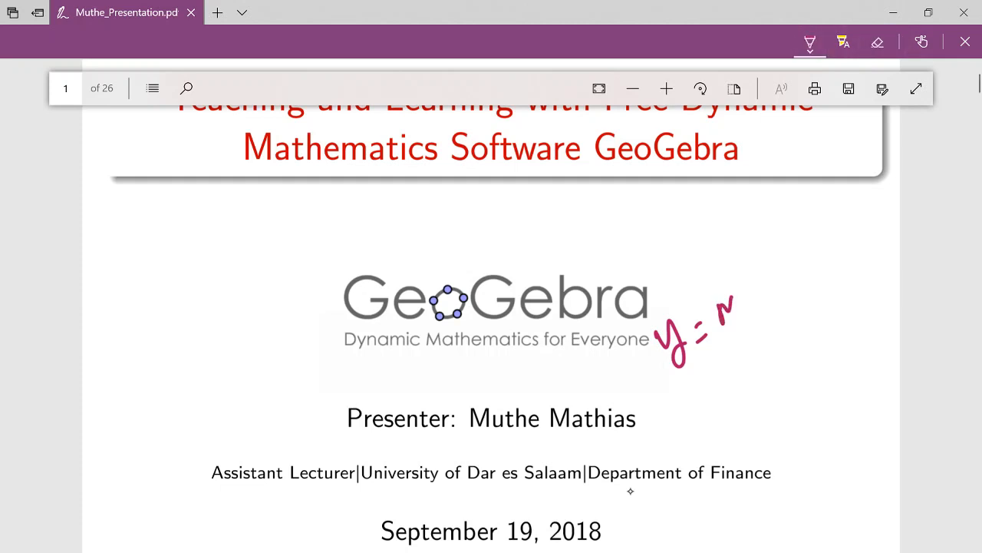
left_click(877, 42)
left_click_drag(720, 323, 731, 301)
Handwrite "ax² + bx + c" after "y =" with the dark pink pen to complete the quadratic equation.
left_click(810, 43)
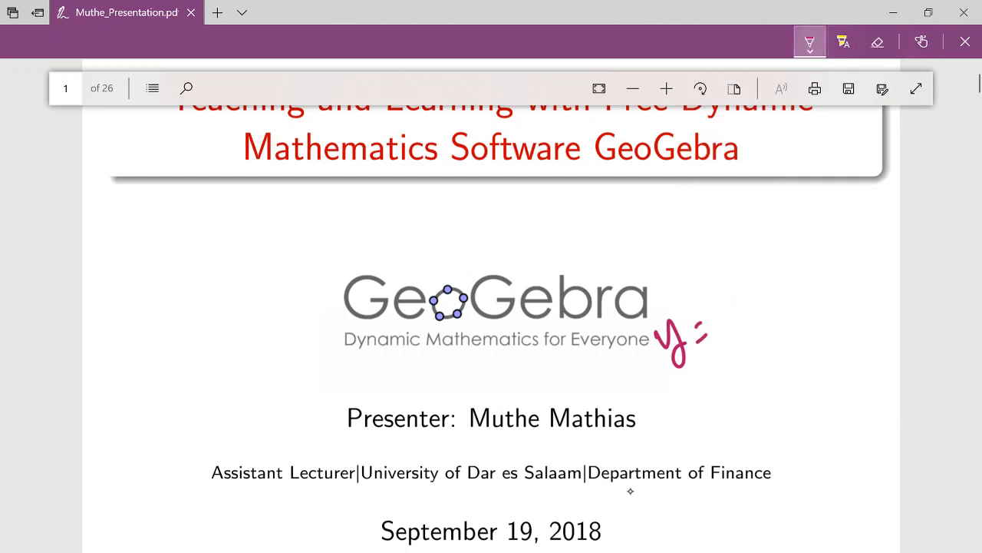
left_click(810, 42)
left_click(630, 491)
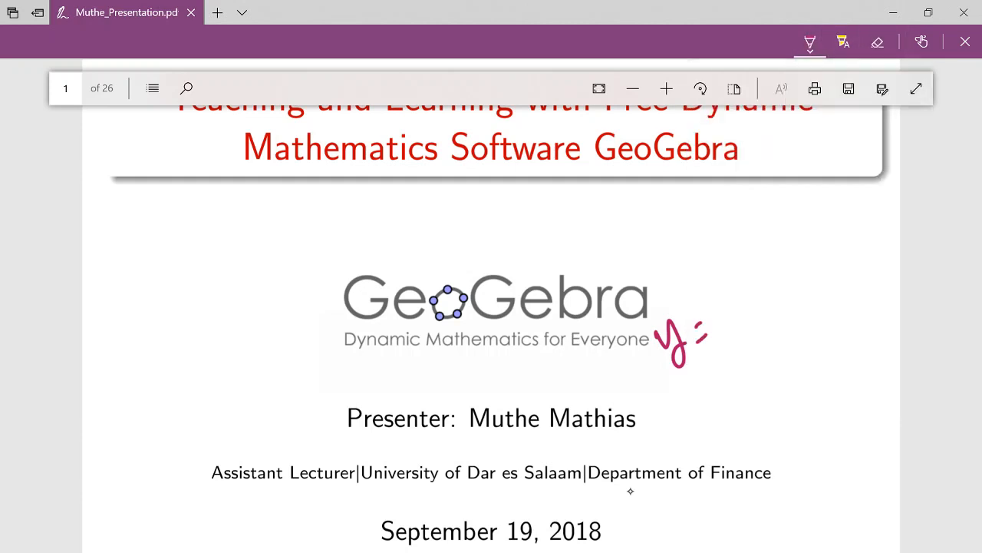
mouse_move(735, 298)
left_mouse_down()
mouse_move(727, 323)
mouse_move(798, 251)
mouse_move(795, 266)
left_mouse_up()
mouse_move(807, 209)
left_mouse_down()
mouse_move(812, 224)
mouse_move(841, 233)
left_mouse_up()
mouse_move(845, 213)
left_mouse_down()
mouse_move(833, 240)
mouse_move(880, 205)
mouse_move(855, 214)
left_mouse_up()
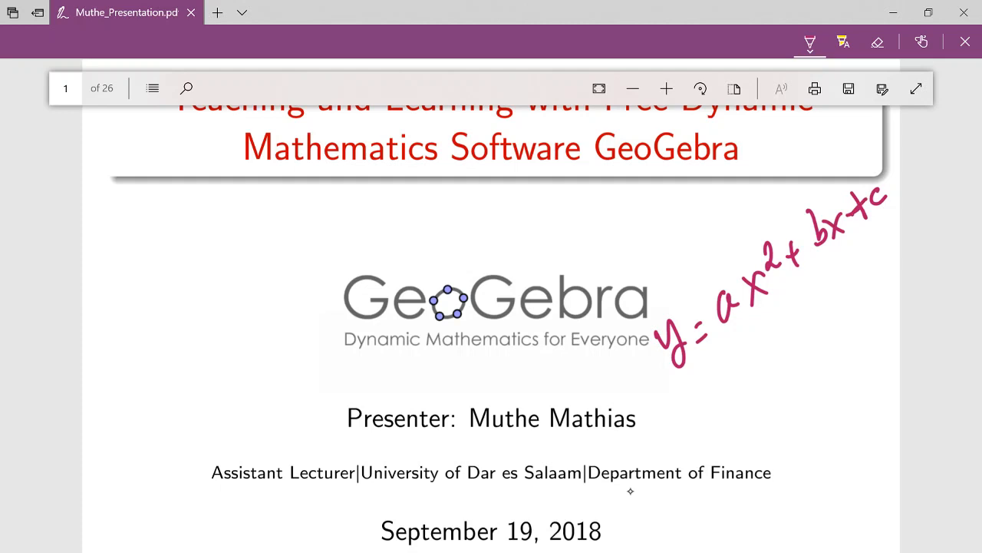
Switch the pen to red and draw arrows pointing at the coefficients a, b and c in the equation.
left_click(810, 42)
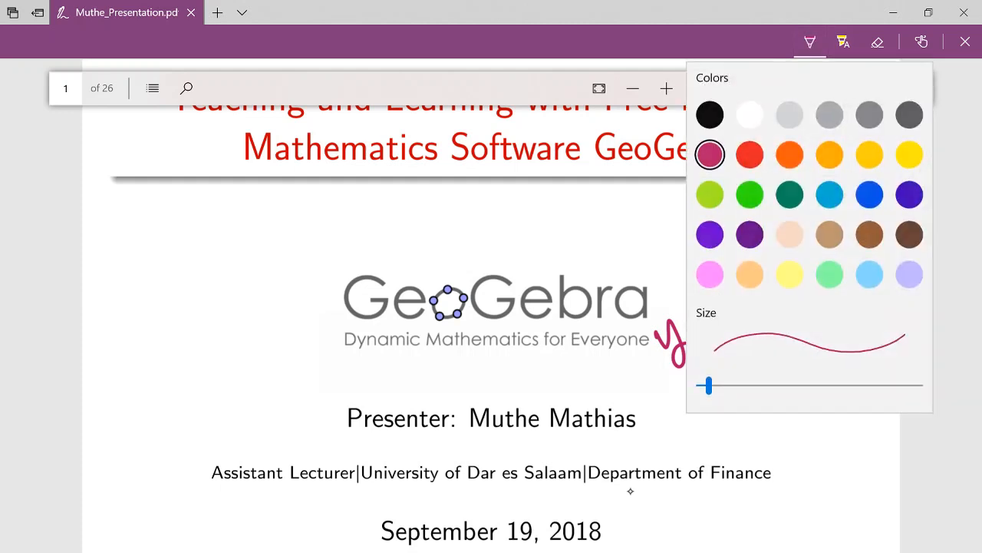
left_click(750, 154)
mouse_move(733, 332)
left_mouse_down()
mouse_move(757, 383)
mouse_move(741, 335)
left_mouse_up()
mouse_move(832, 254)
left_mouse_down()
mouse_move(850, 300)
mouse_move(840, 258)
left_mouse_up()
mouse_move(879, 222)
left_mouse_down()
mouse_move(891, 260)
mouse_move(885, 218)
left_mouse_up()
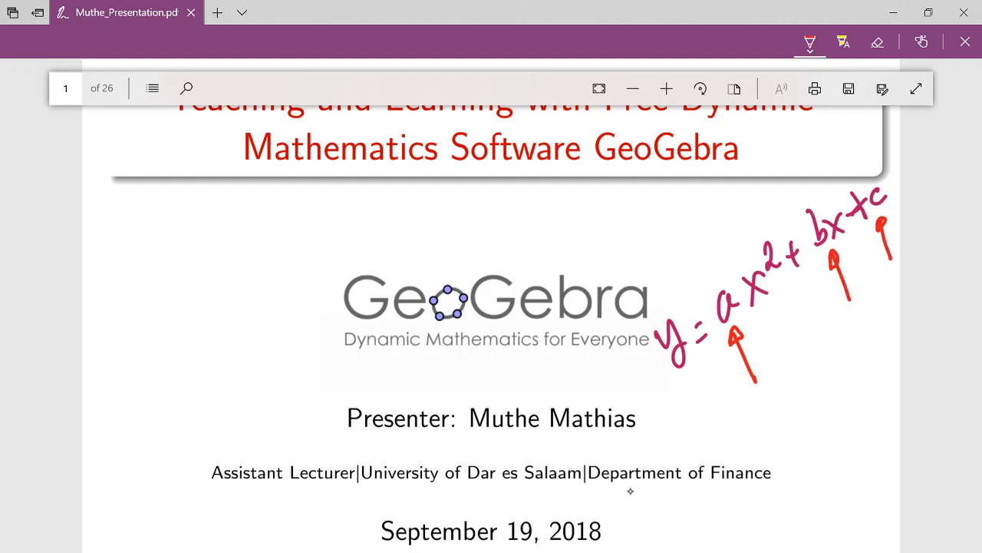
Handwrite a, b and c below the equation with an arrow beside each and a quoted a, and return to GeoGebra.
left_click_drag(759, 406, 815, 481)
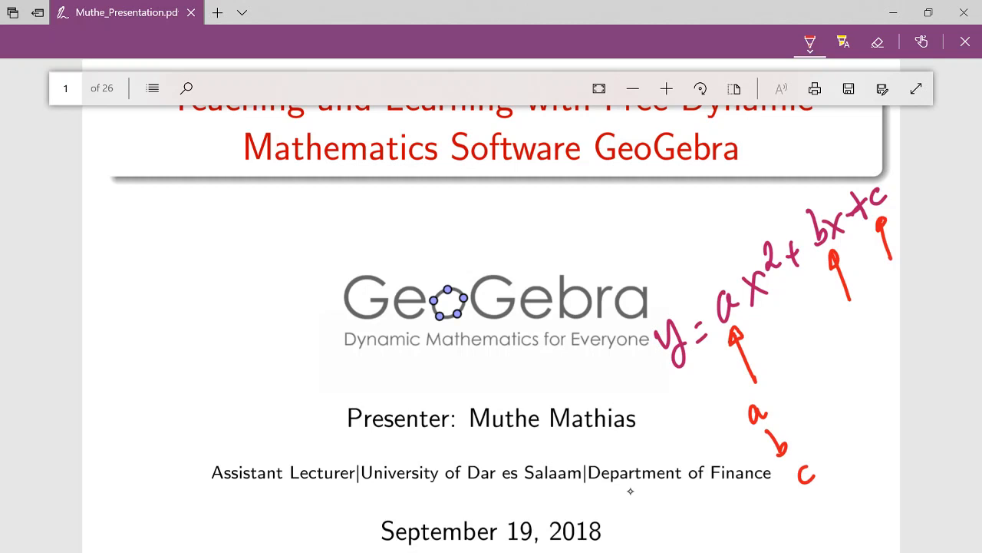
left_click_drag(774, 407, 803, 392)
mouse_move(843, 341)
left_mouse_down()
mouse_move(837, 354)
mouse_move(852, 354)
left_mouse_up()
mouse_move(864, 322)
left_mouse_down()
mouse_move(859, 339)
mouse_move(823, 367)
left_mouse_up()
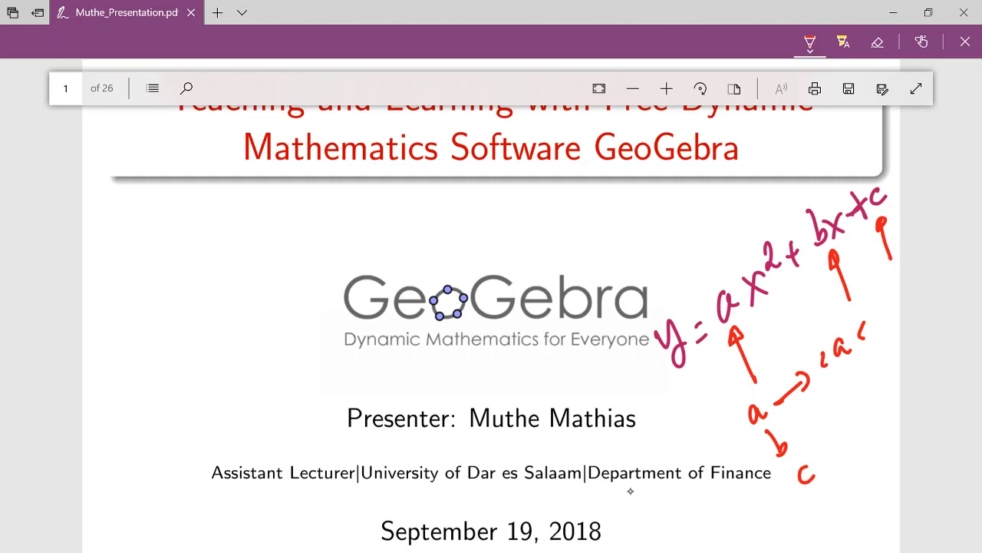
mouse_move(795, 433)
left_mouse_down()
mouse_move(821, 407)
mouse_move(822, 418)
left_mouse_up()
mouse_move(820, 462)
left_mouse_down()
mouse_move(854, 432)
mouse_move(853, 446)
left_mouse_up()
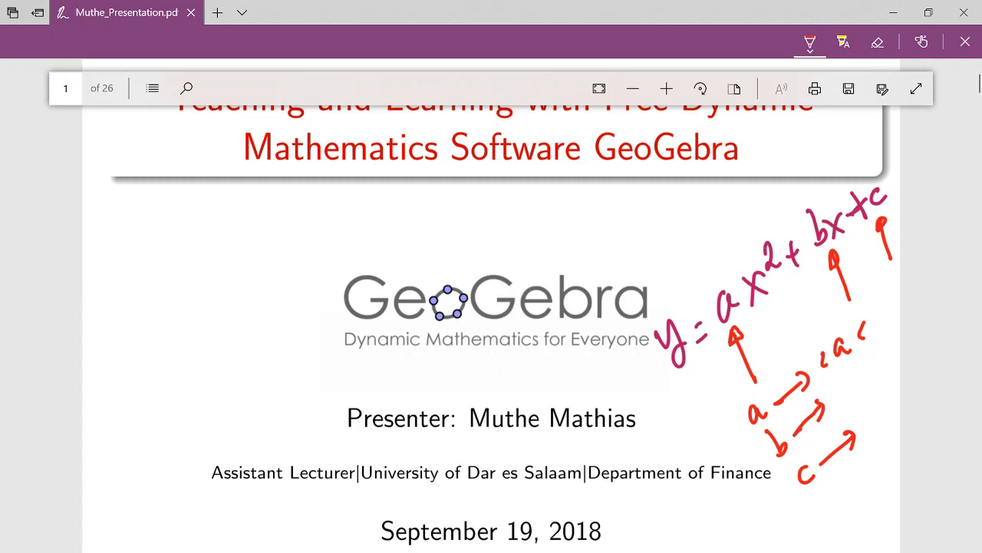
left_click(400, 542)
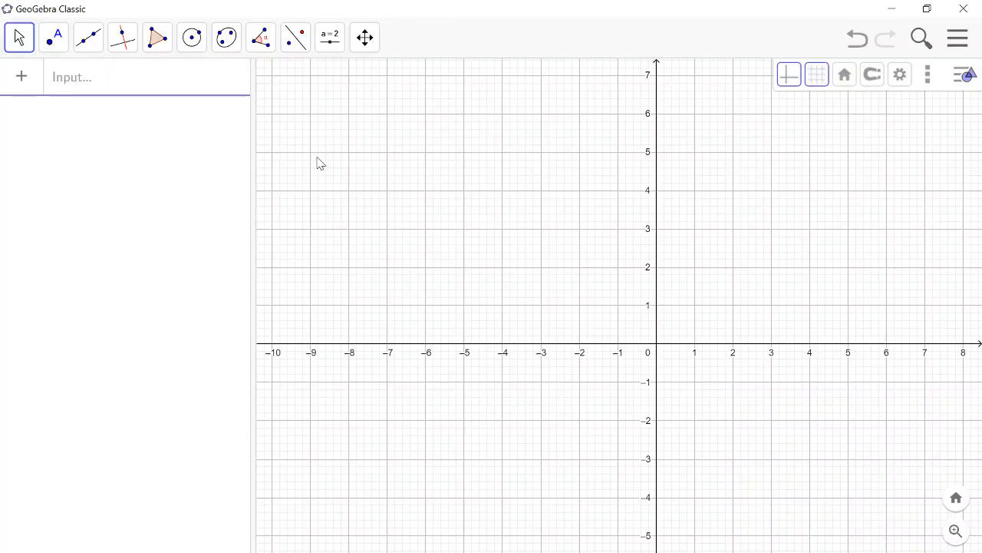
left_click(329, 45)
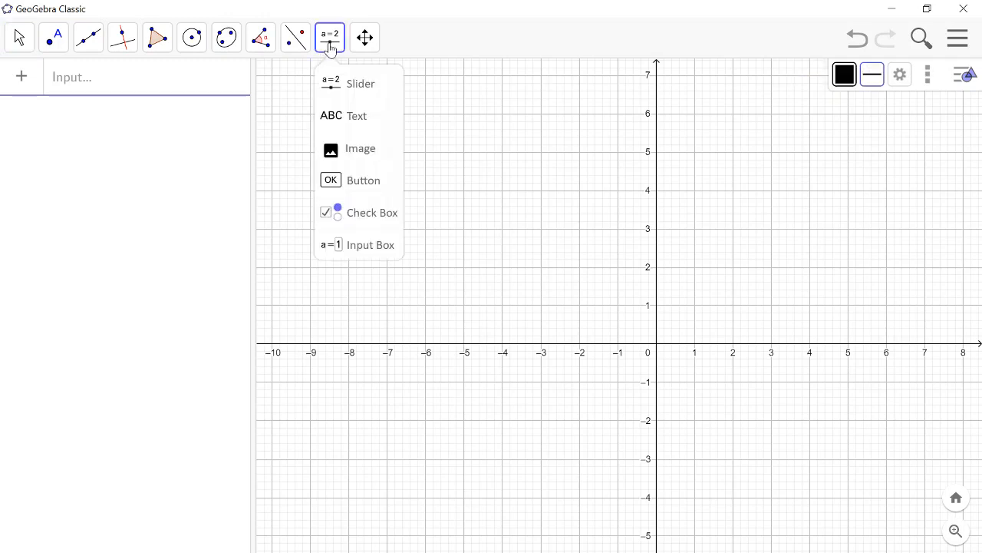
left_click(353, 97)
left_click(344, 99)
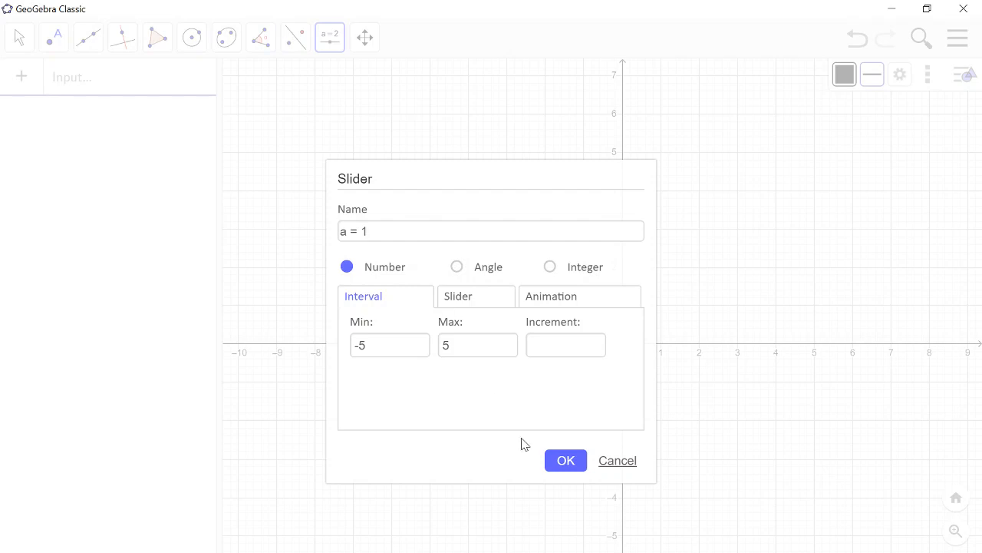
left_click(624, 459)
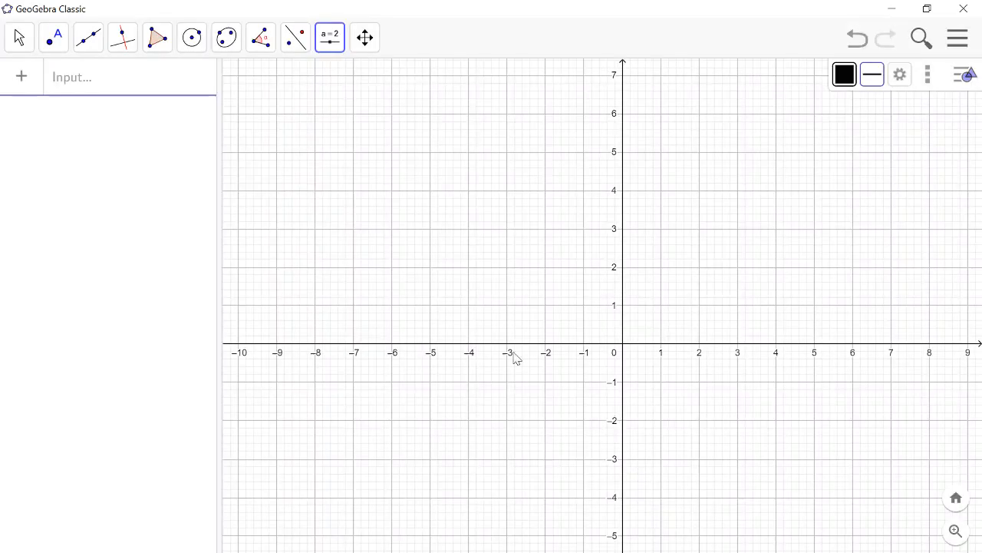
Create a number slider a from -5 to 5 with increment 0.01 in the second quadrant, near y = 6.
left_click(323, 44)
mouse_move(261, 46)
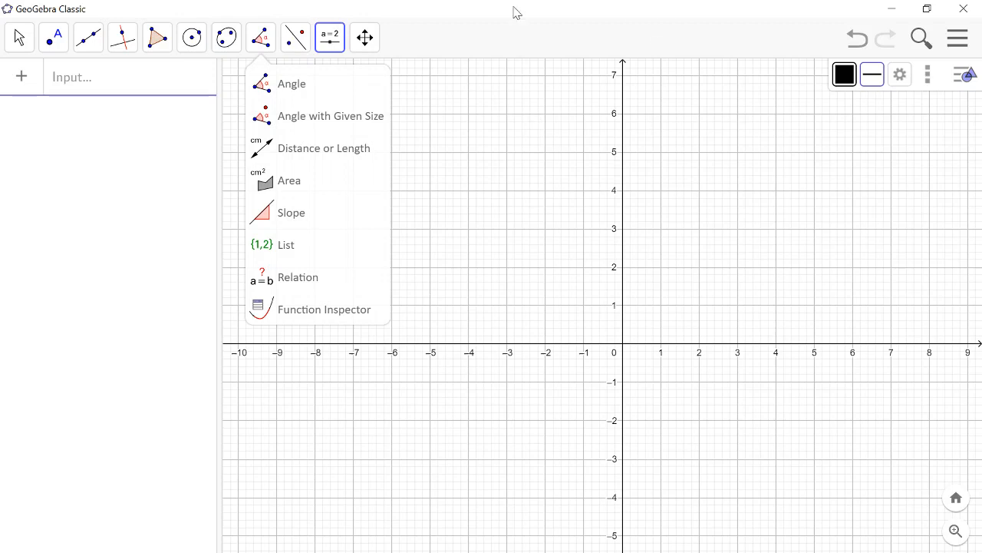
left_click(330, 40)
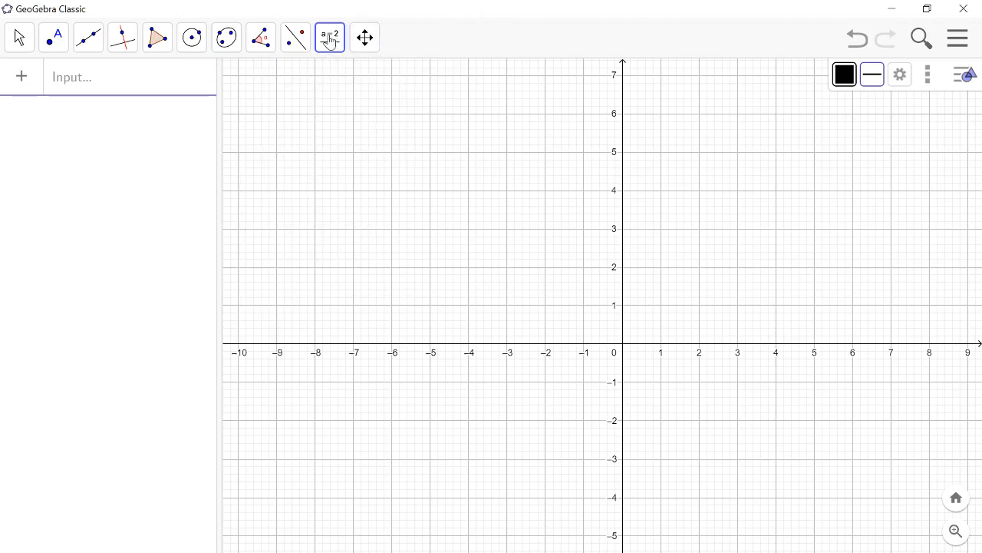
left_click(313, 120)
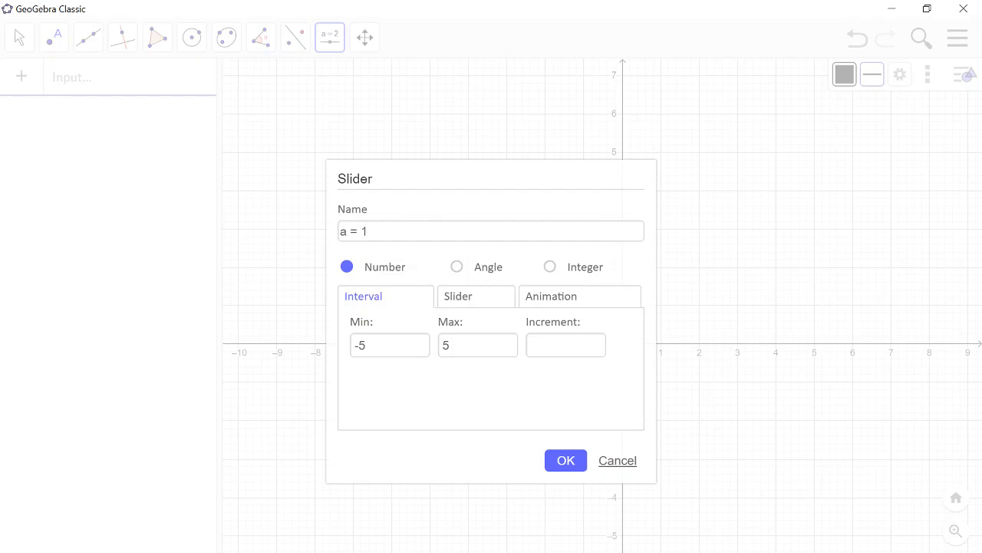
left_click(566, 345)
type("0.01")
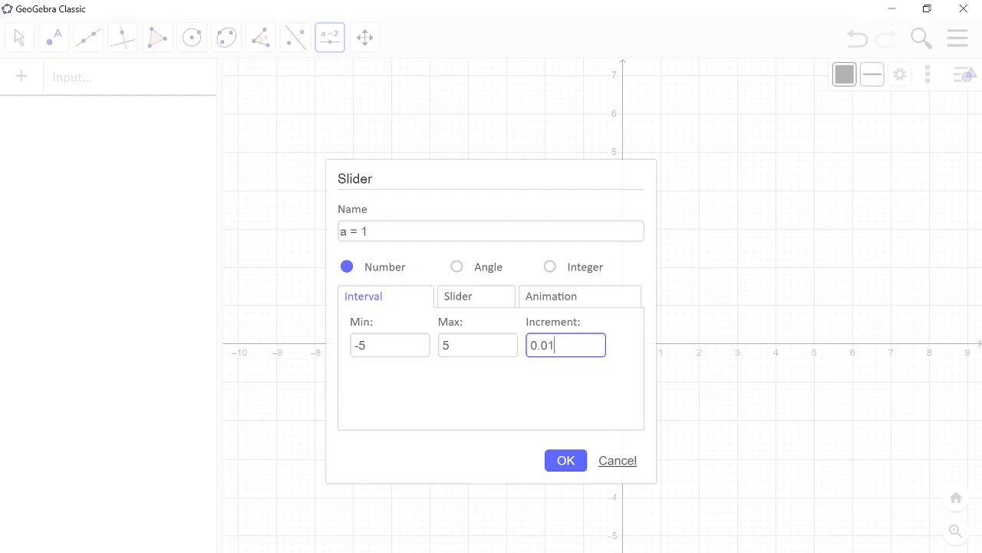
left_click(565, 461)
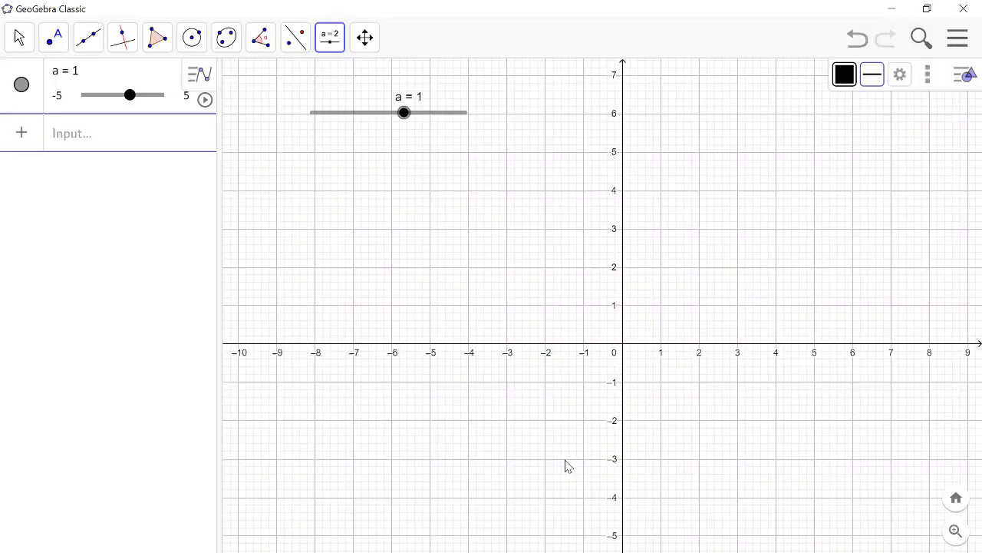
Create a number slider b from -5 to 5 with increment 0.01 below slider a, near y = 5.
left_click(334, 45)
left_click(335, 48)
left_click(406, 156)
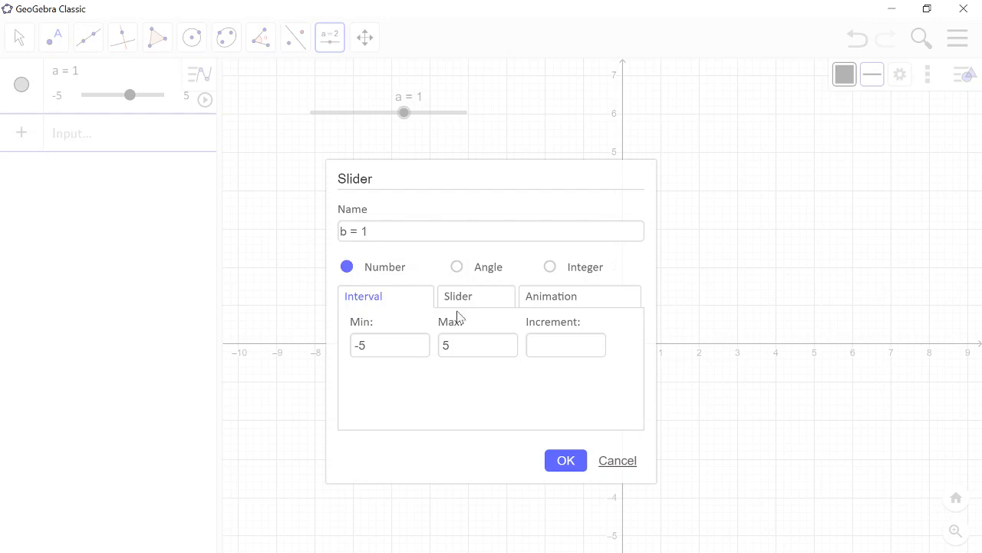
left_click(566, 344)
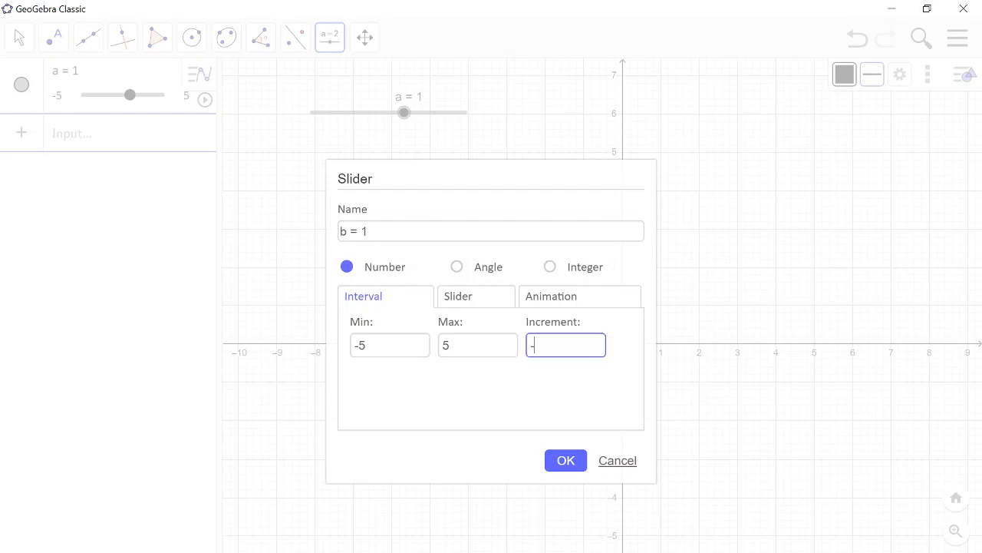
type("-")
key("BackSpace")
type("0.01")
left_click(562, 466)
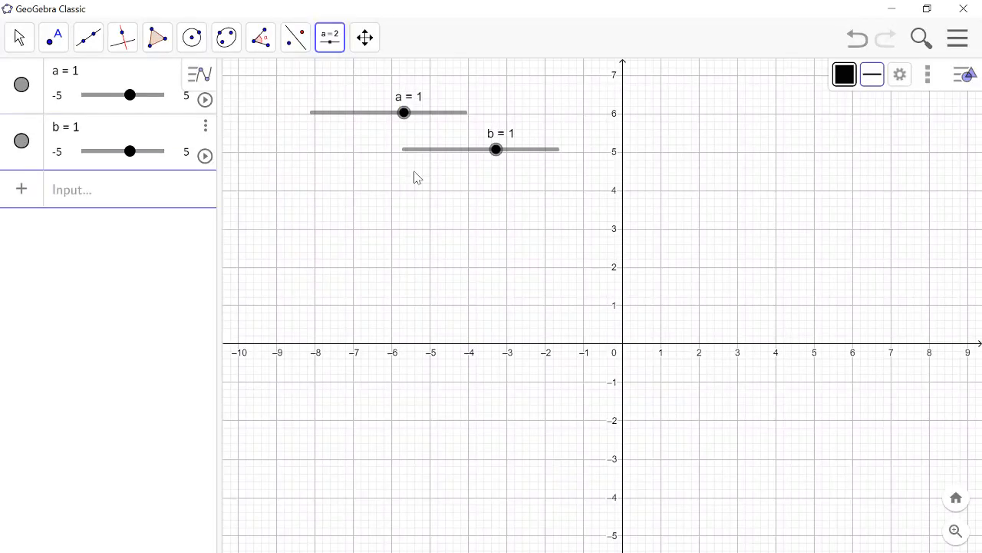
Create a number slider c from -5 to 5 with increment 0.01 below slider b.
left_click(375, 184)
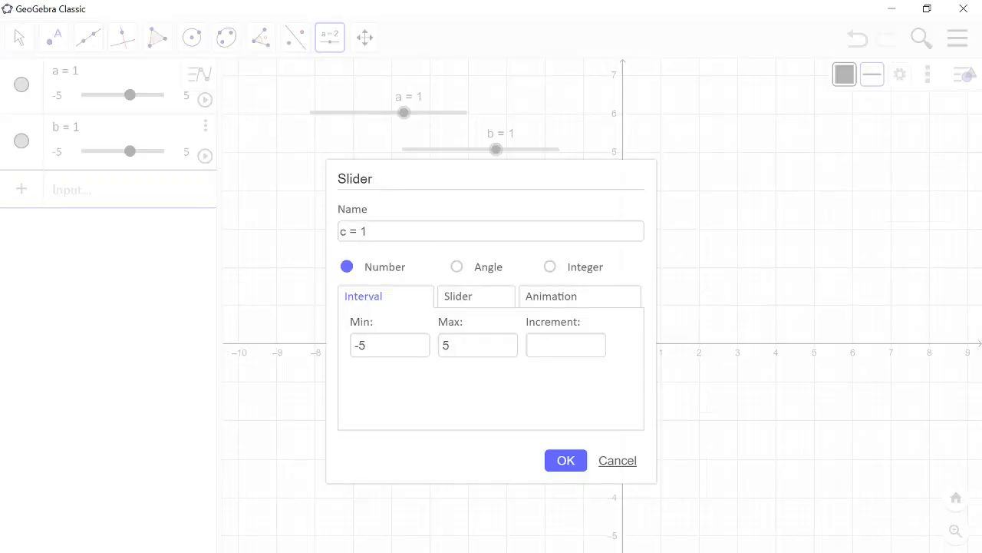
left_click(565, 345)
type("0.01")
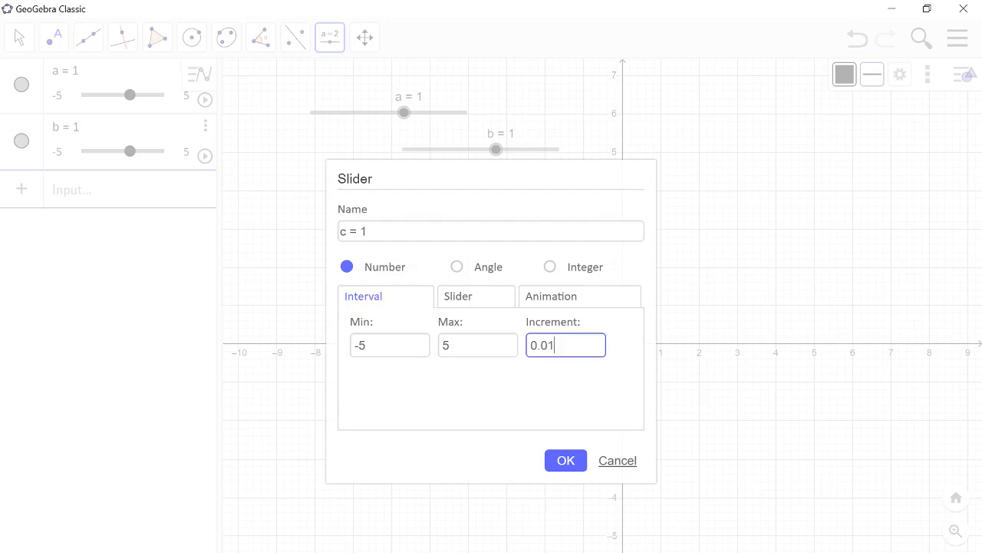
left_click(564, 462)
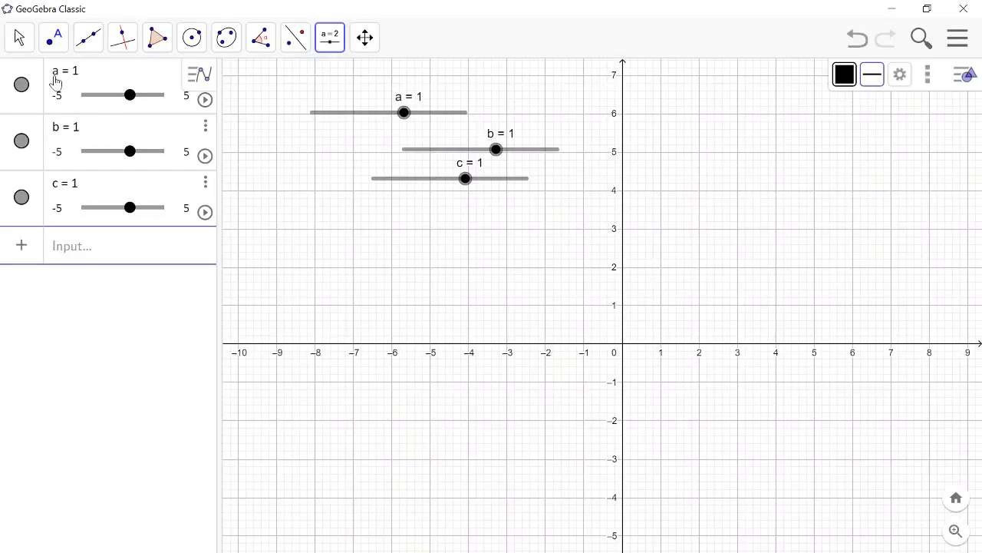
Move sliders b and c so they stack roughly aligned beneath slider a in the graph, and deselect them.
left_click(19, 38)
left_click_drag(436, 150, 340, 146)
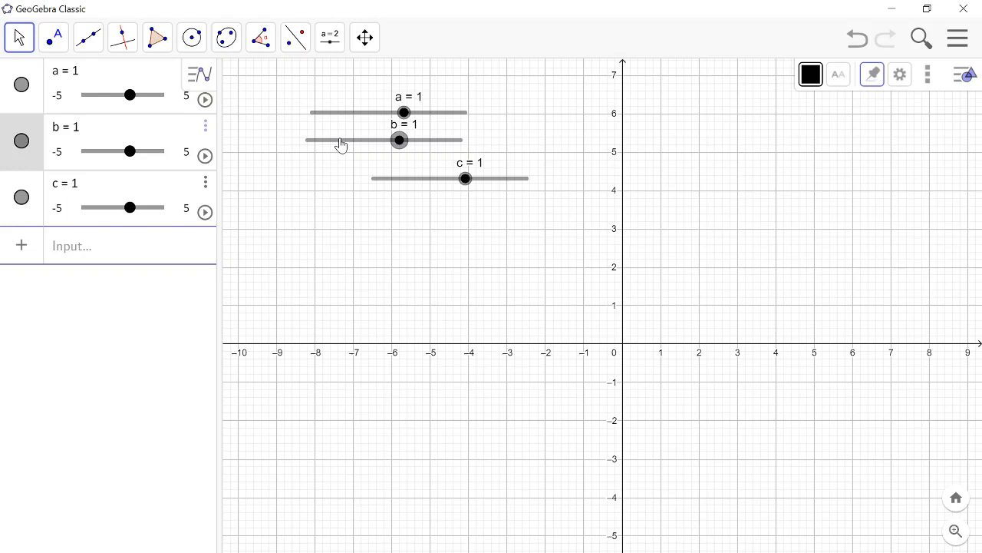
left_click(409, 181)
left_click_drag(409, 184, 344, 182)
left_click(419, 272)
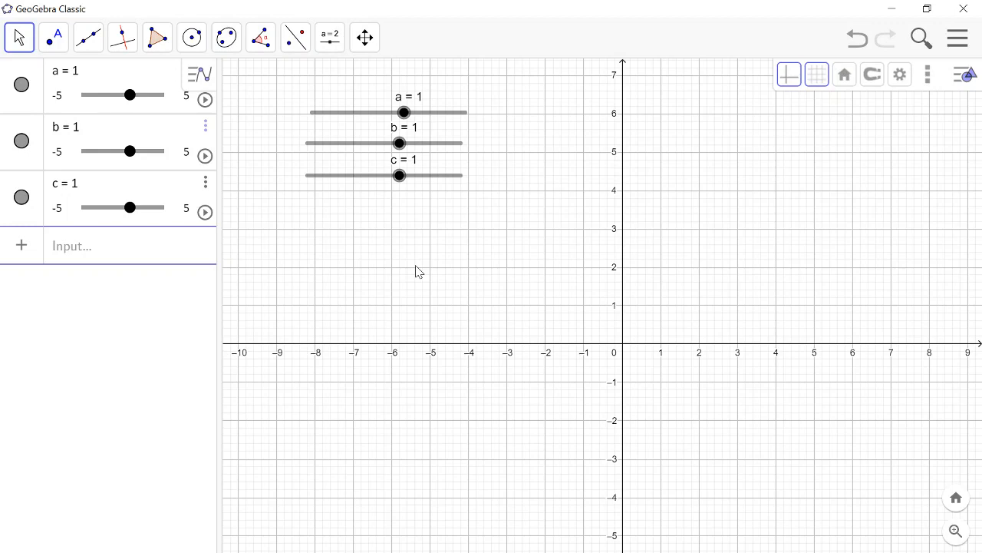
left_click(85, 261)
type("y =")
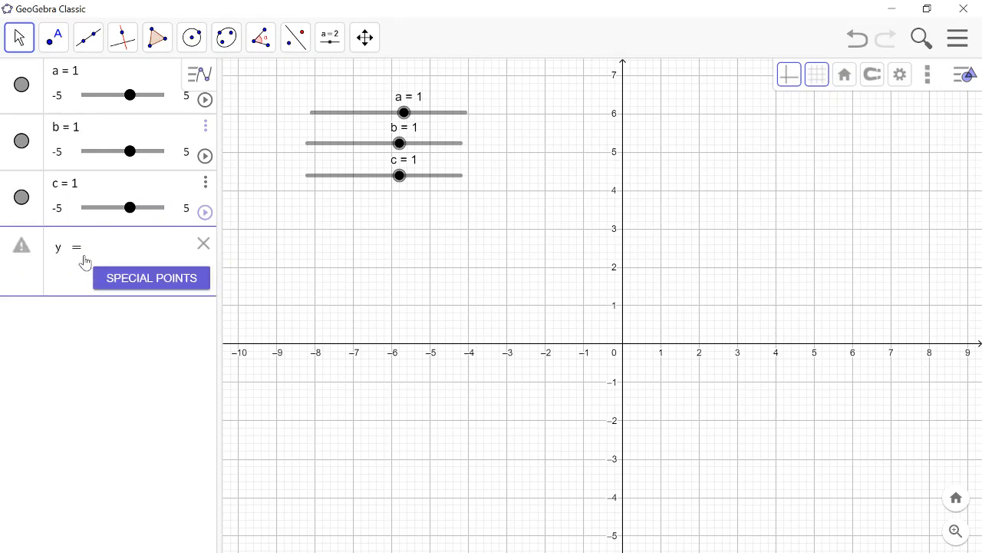
type("a")
key("Return")
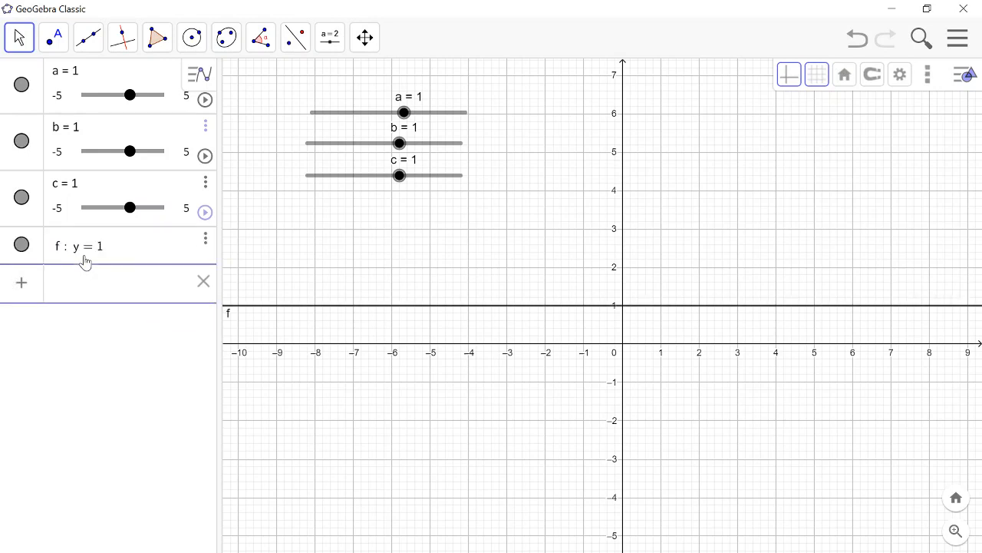
left_click(207, 239)
left_click(230, 261)
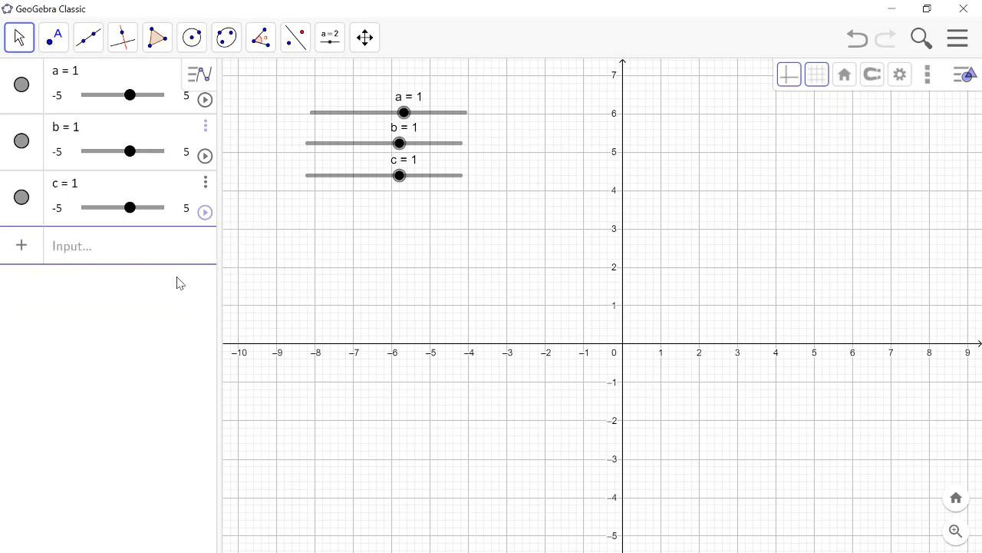
Enter the equation y = a*x^2 + b*x + c to plot the slider-controlled parabola.
left_click(73, 254)
type("y")
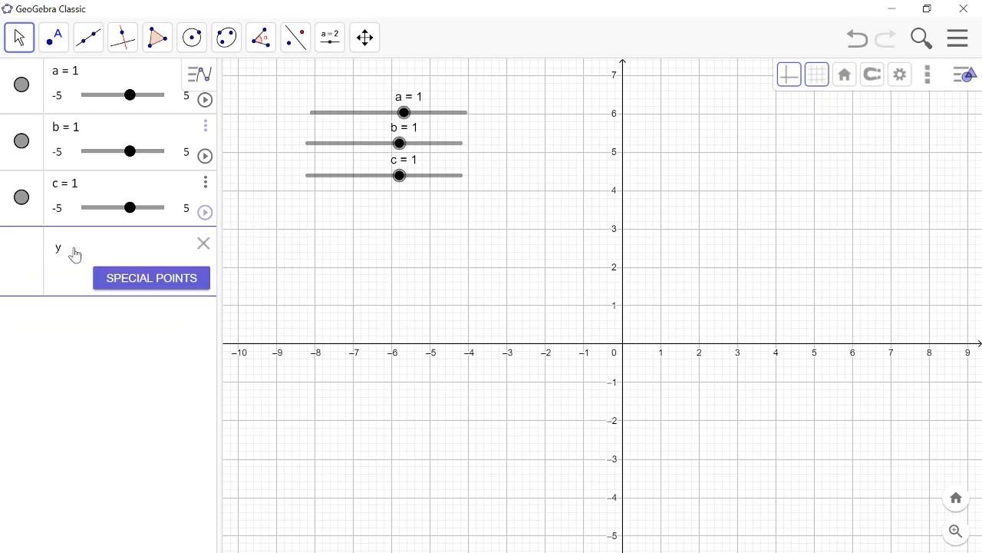
type("=a")
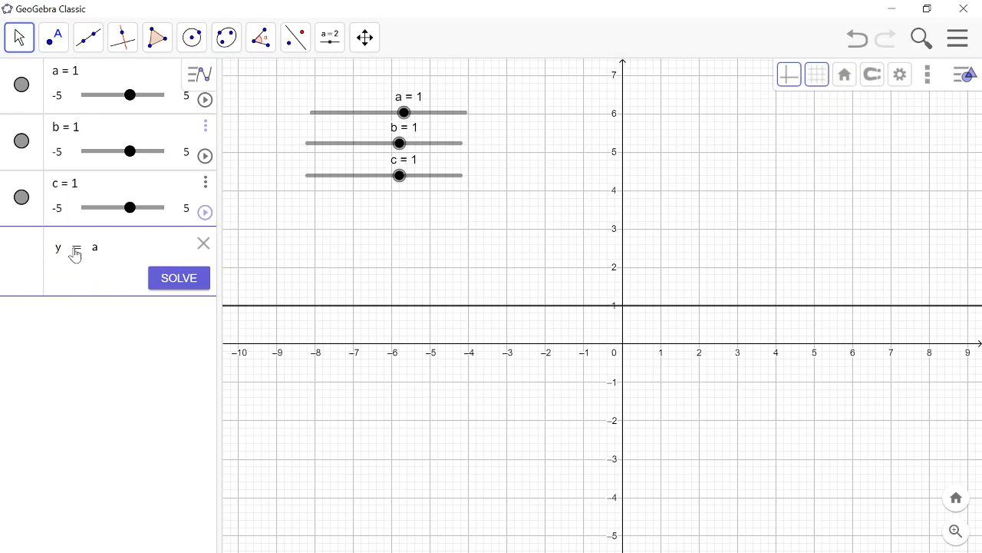
type("*")
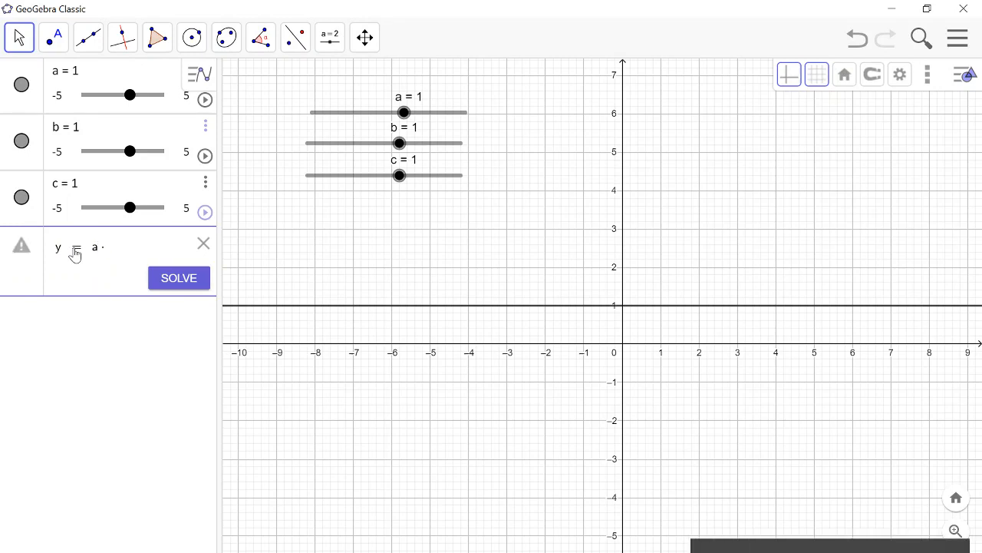
type("x")
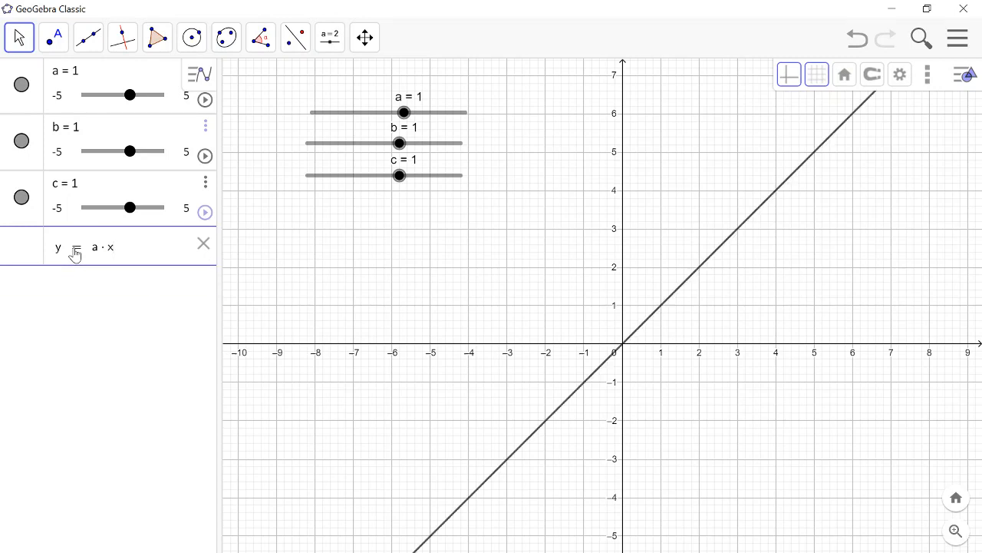
type("^2")
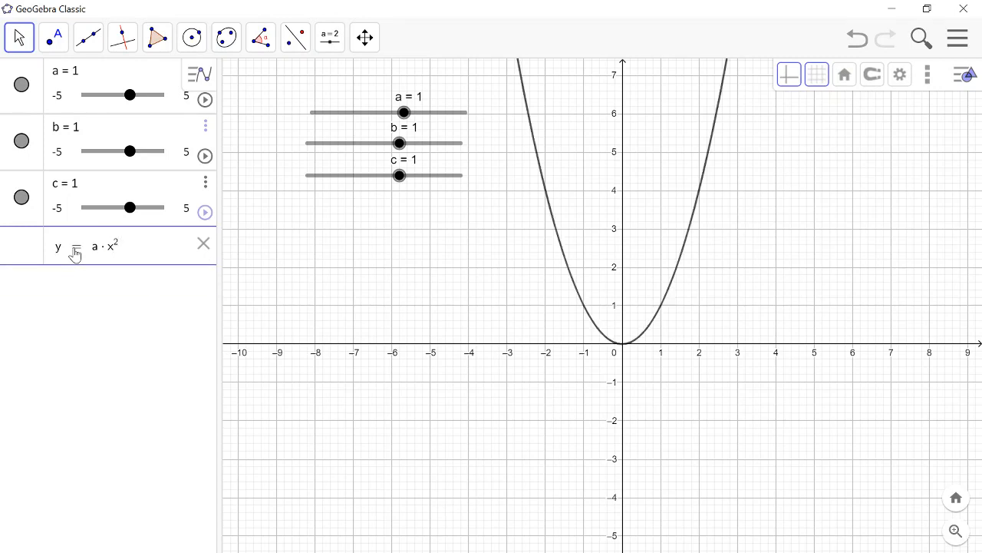
type("+b")
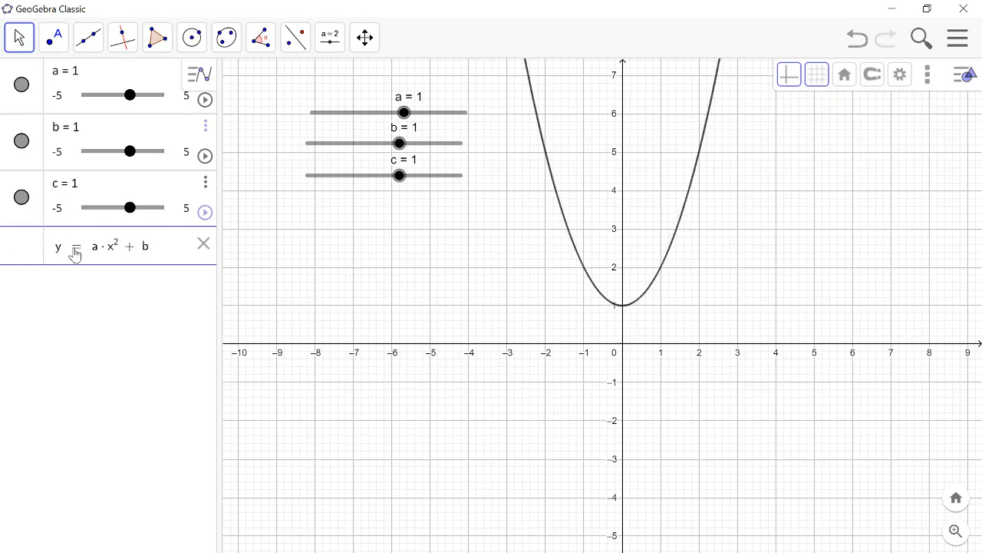
type("*x")
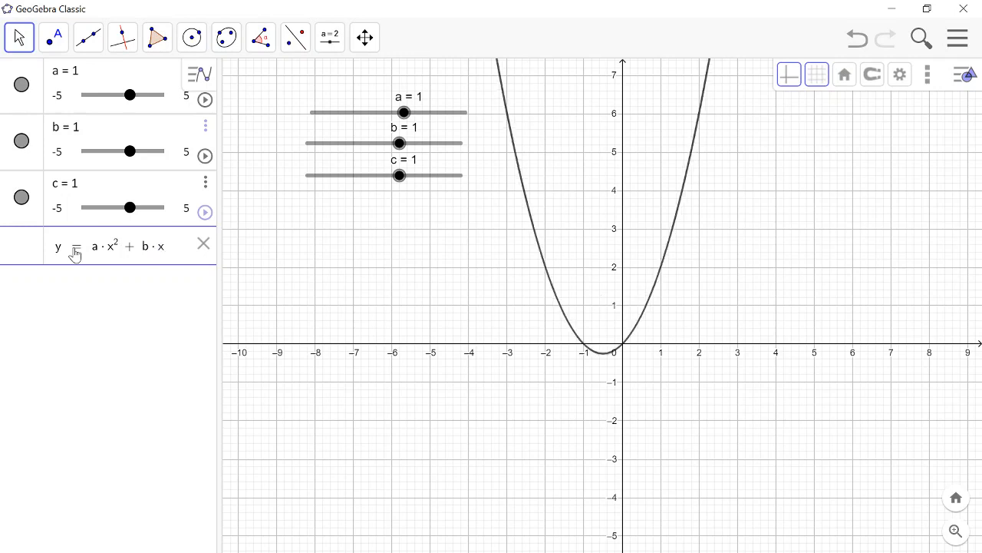
type("+")
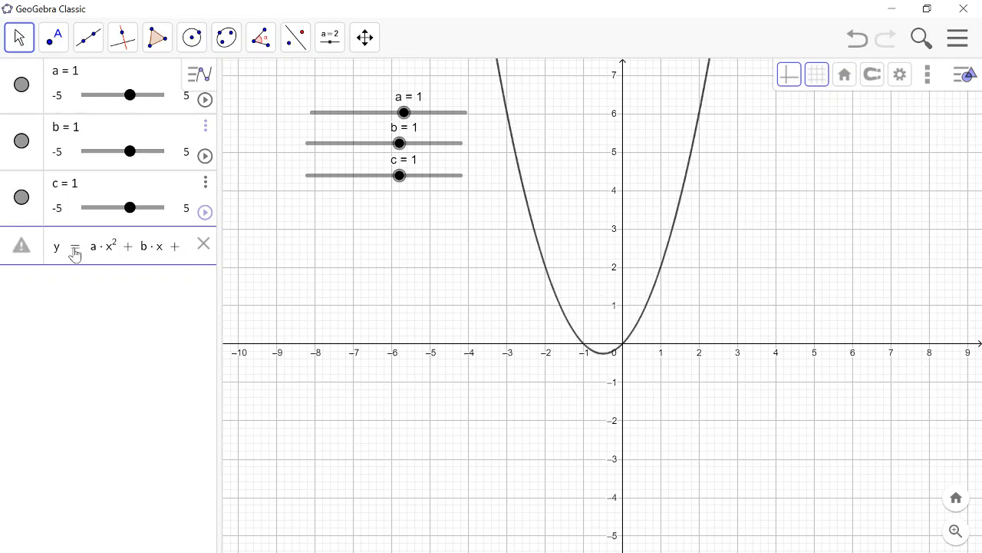
type("c")
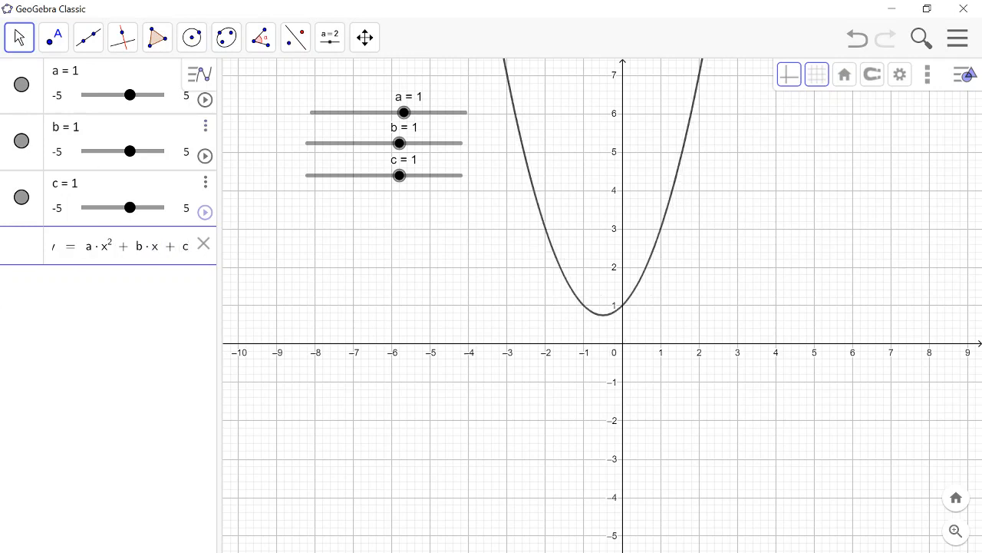
key("Return")
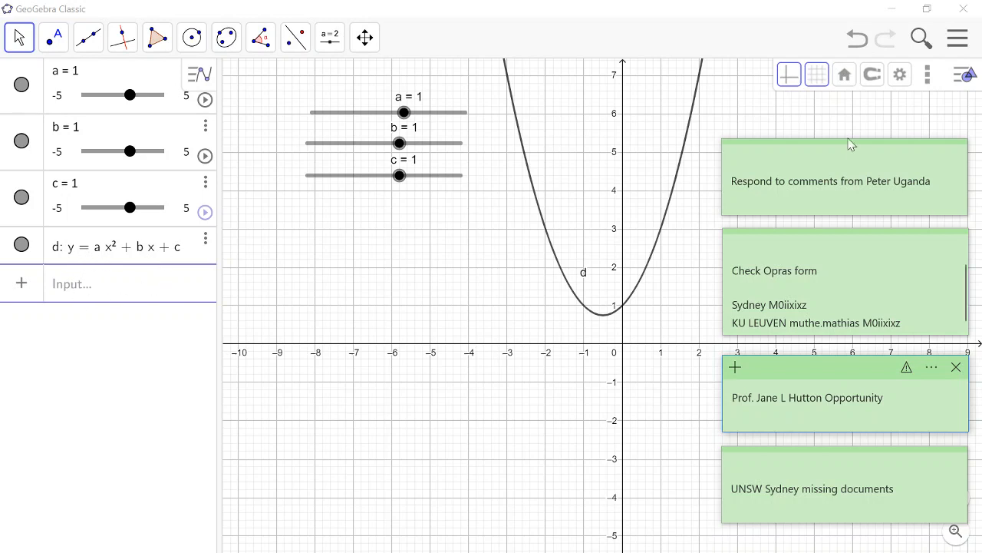
left_click(829, 113)
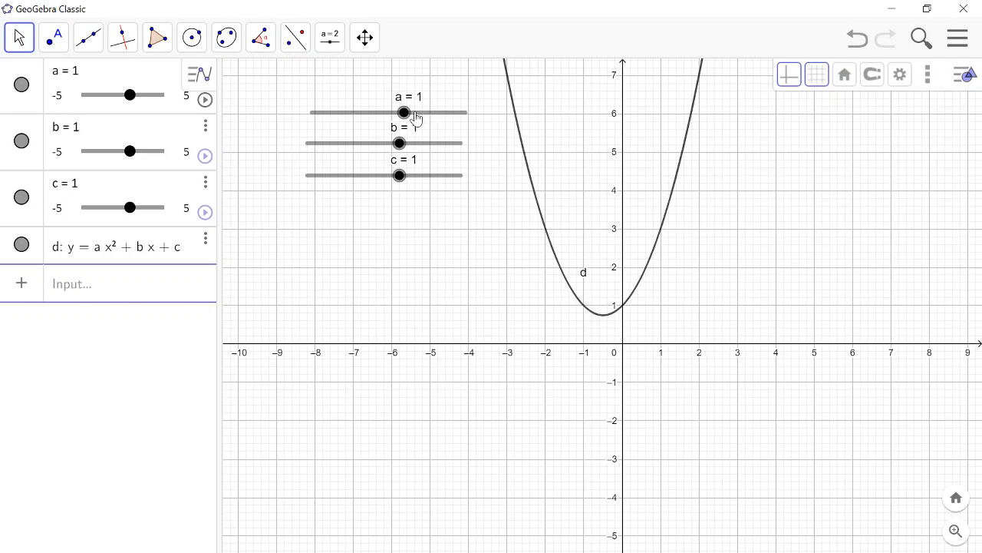
Move slider a to 0 and on to -1.8, and run its animation, stopping it at a = 1.6.
left_click_drag(405, 113, 391, 130)
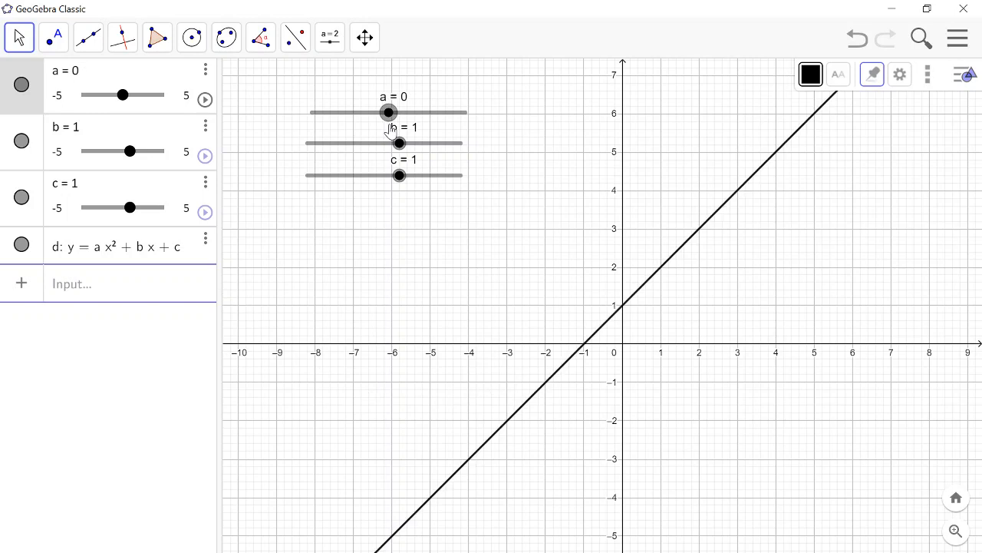
left_click_drag(391, 130, 362, 122)
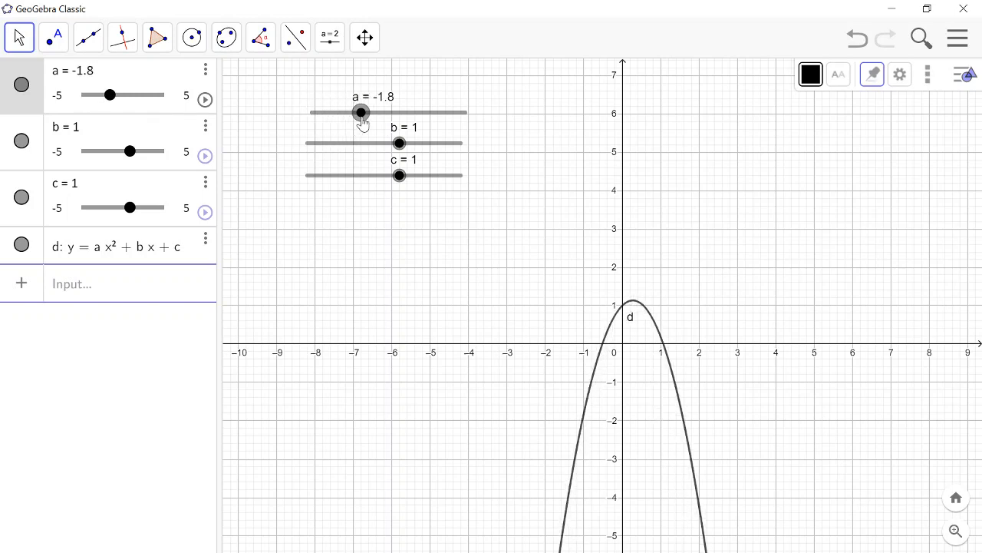
left_click(205, 101)
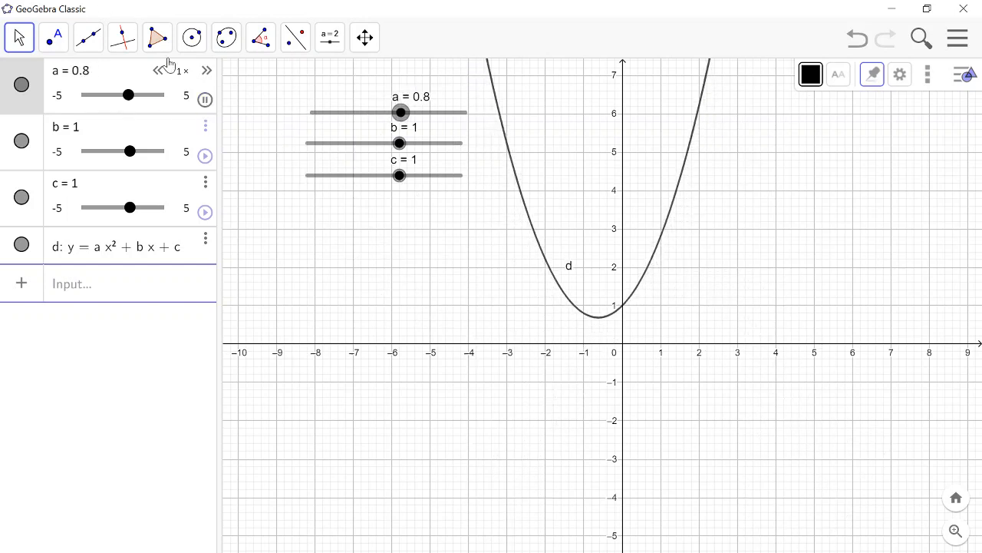
left_click(203, 100)
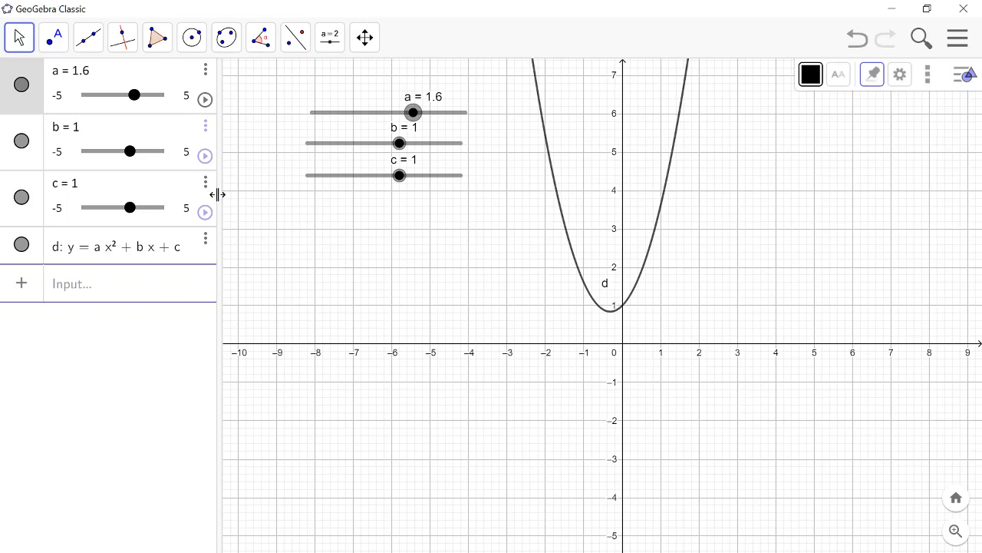
Animate slider b and stop it at 0.2, and animate slider c and stop it at -0.47.
left_click(205, 157)
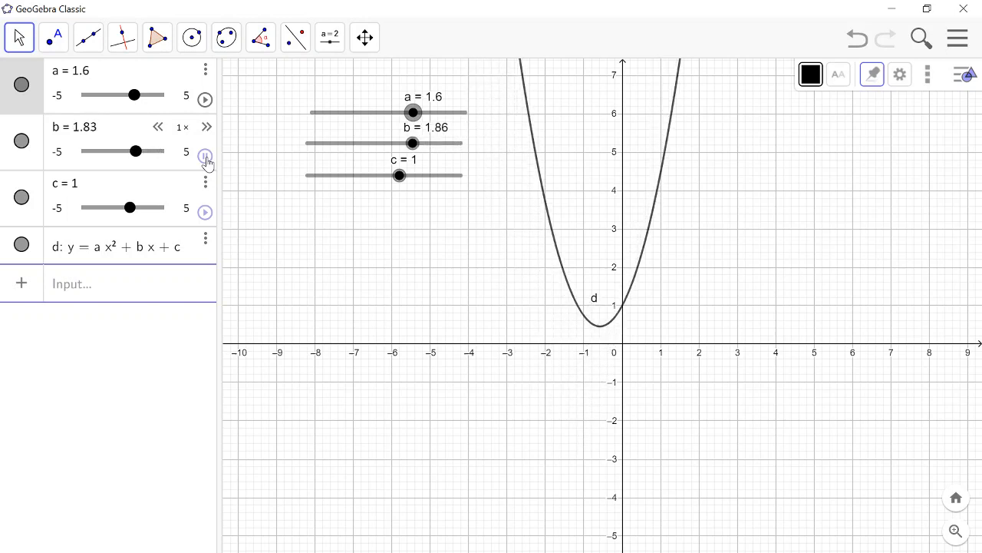
left_click(206, 156)
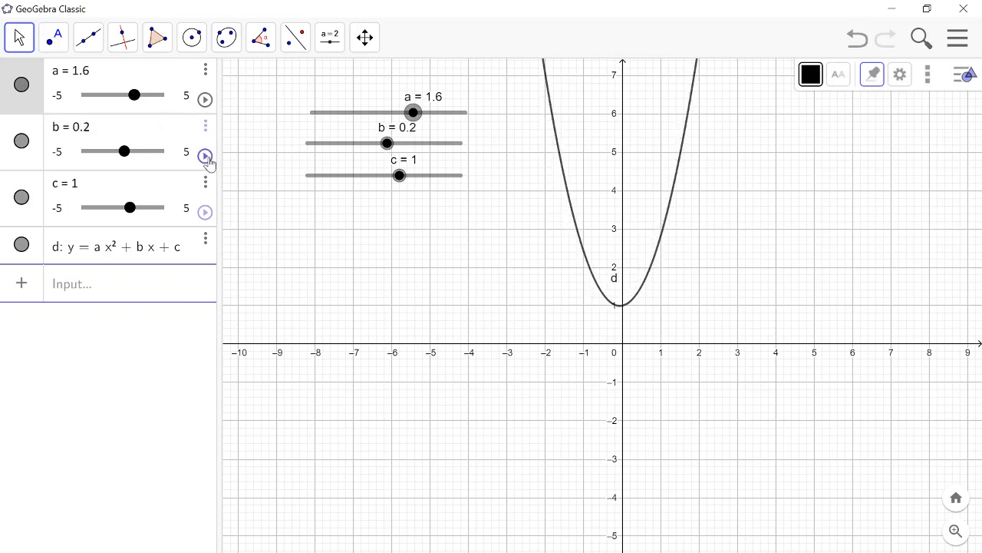
left_click(206, 212)
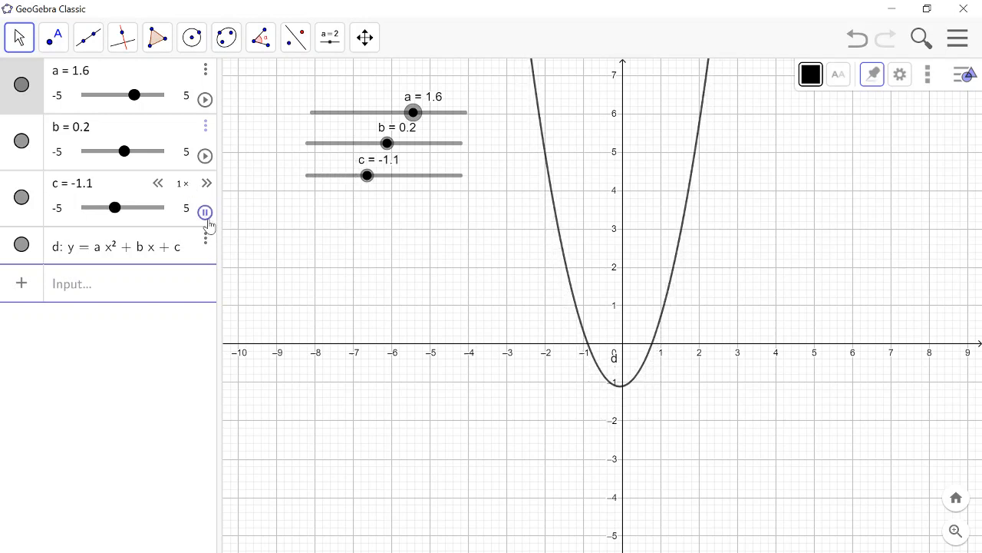
left_click(205, 215)
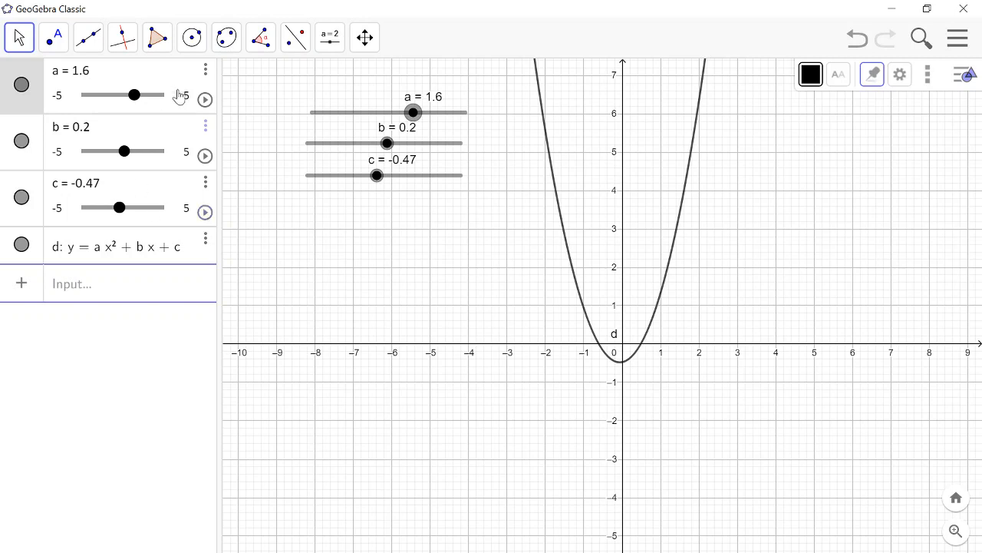
Delete sliders a, c and b to clear the construction along with the dependent parabola.
left_click(206, 76)
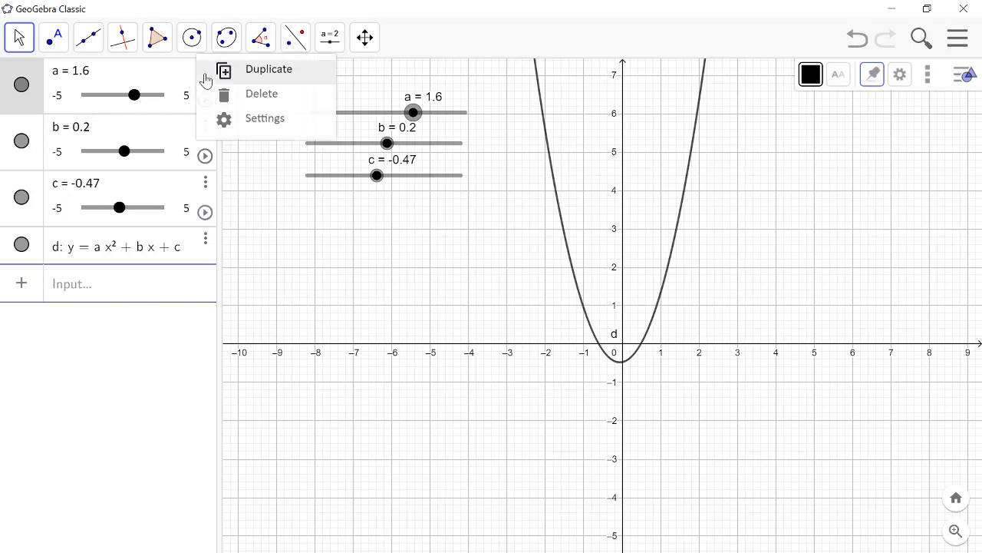
left_click(255, 101)
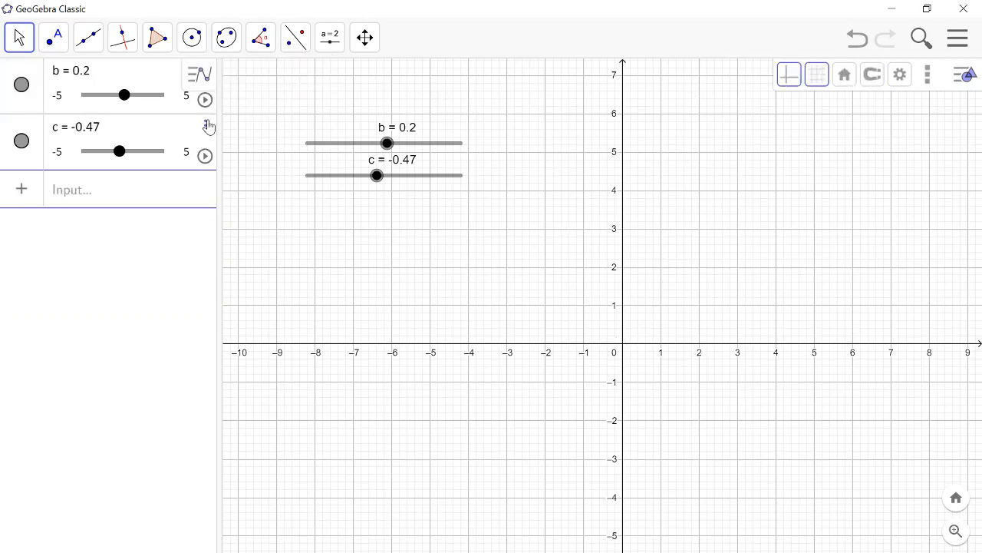
left_click(206, 126)
left_click(254, 150)
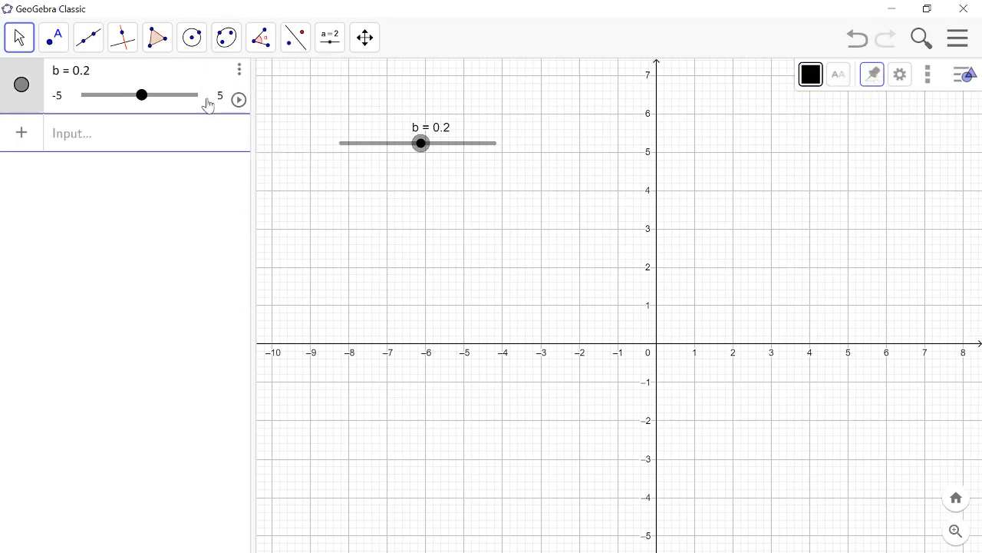
left_click(240, 72)
left_click(284, 103)
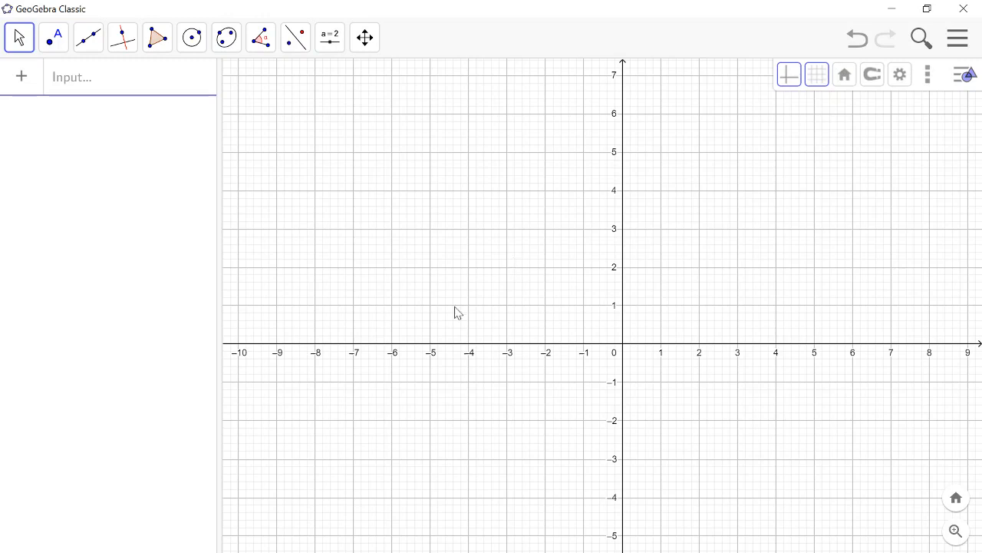
Switch to the Muthe_Presentation PDF and erase the handwritten quadratic equation, arrows and slider notes.
key("alt+Tab")
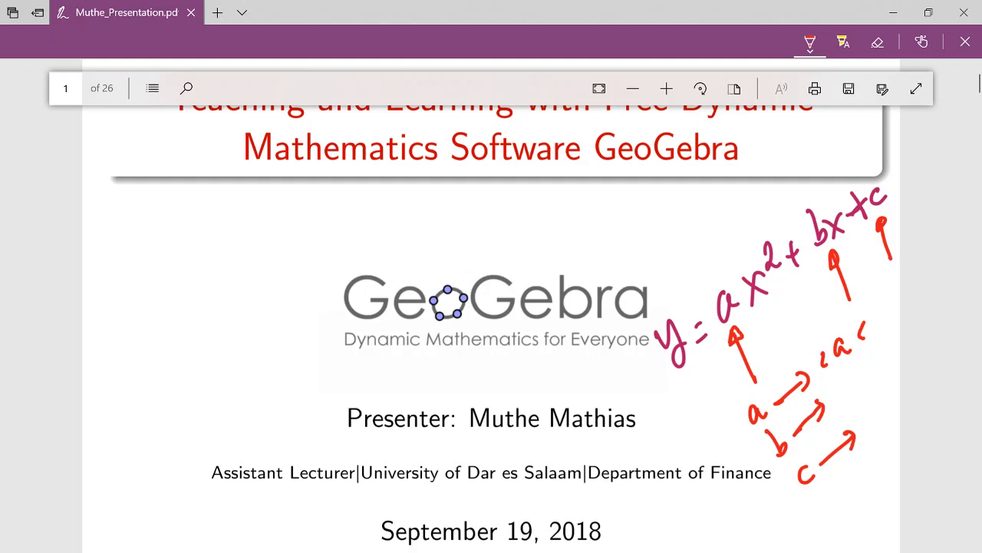
left_click(878, 43)
mouse_move(816, 223)
left_mouse_down()
mouse_move(671, 342)
mouse_move(757, 288)
left_mouse_up()
mouse_move(736, 337)
left_mouse_down()
mouse_move(756, 380)
mouse_move(703, 338)
mouse_move(832, 226)
mouse_move(883, 222)
mouse_move(887, 246)
mouse_move(844, 347)
mouse_move(759, 414)
left_mouse_up()
mouse_move(803, 381)
left_mouse_down()
mouse_move(862, 330)
mouse_move(836, 447)
mouse_move(805, 473)
left_mouse_up()
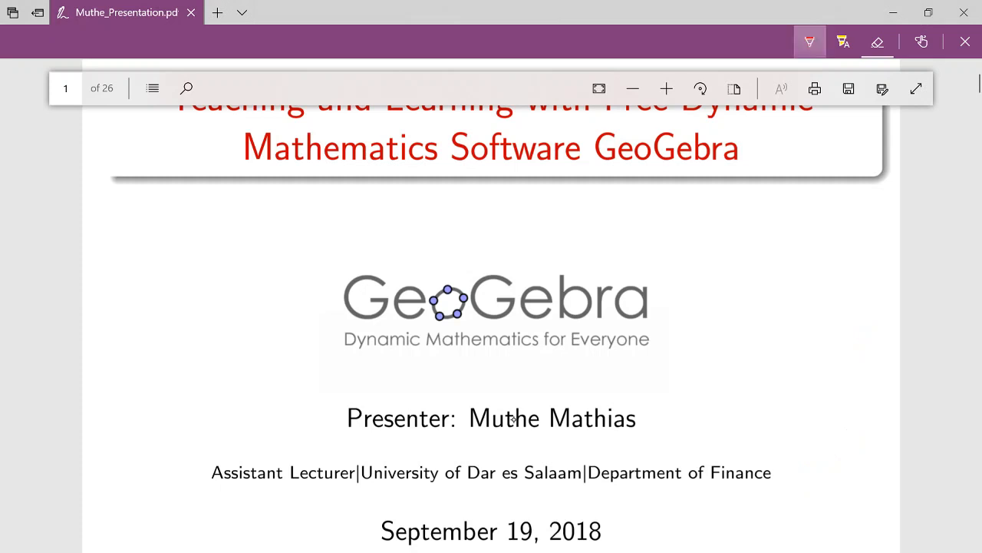
Handwrite the polar equation r = a + b cos θ with the pen beside the GeoGebra logo.
left_click(809, 42)
left_click(810, 42)
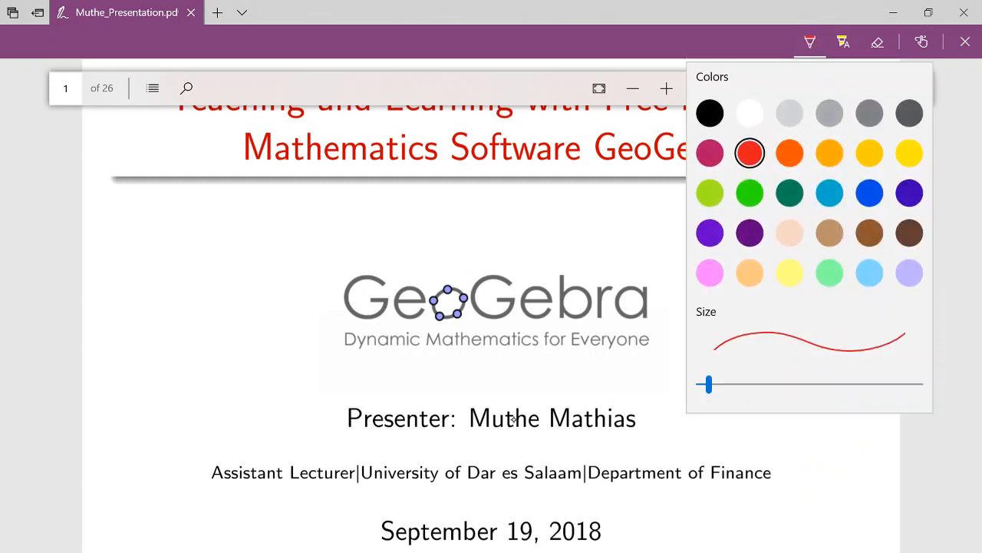
left_click(810, 41)
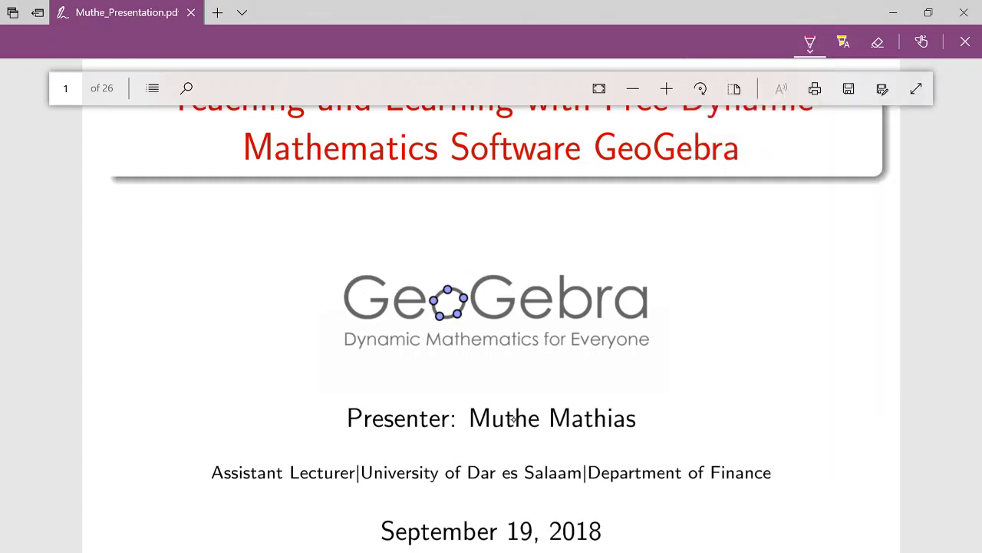
left_click_drag(653, 368, 666, 386)
mouse_move(668, 357)
left_mouse_down()
mouse_move(657, 373)
mouse_move(693, 364)
left_mouse_up()
mouse_move(725, 324)
left_mouse_down()
mouse_move(727, 343)
mouse_move(740, 312)
mouse_move(742, 333)
left_mouse_up()
mouse_move(749, 273)
left_mouse_down()
mouse_move(757, 305)
mouse_move(807, 269)
left_mouse_up()
left_click_drag(840, 234, 827, 244)
left_click_drag(822, 244, 844, 236)
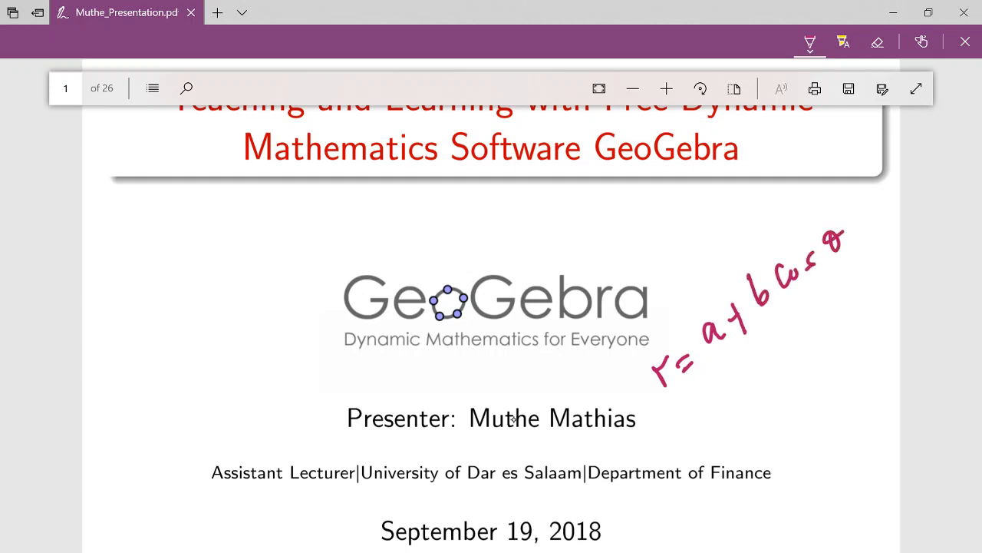
left_click_drag(738, 314, 747, 307)
Draw arrows pointing at a and b in the handwritten equation and label them a and b.
mouse_move(723, 359)
left_mouse_down()
mouse_move(742, 395)
mouse_move(731, 367)
left_mouse_up()
mouse_move(777, 324)
left_mouse_down()
mouse_move(798, 367)
mouse_move(777, 320)
mouse_move(787, 330)
left_mouse_up()
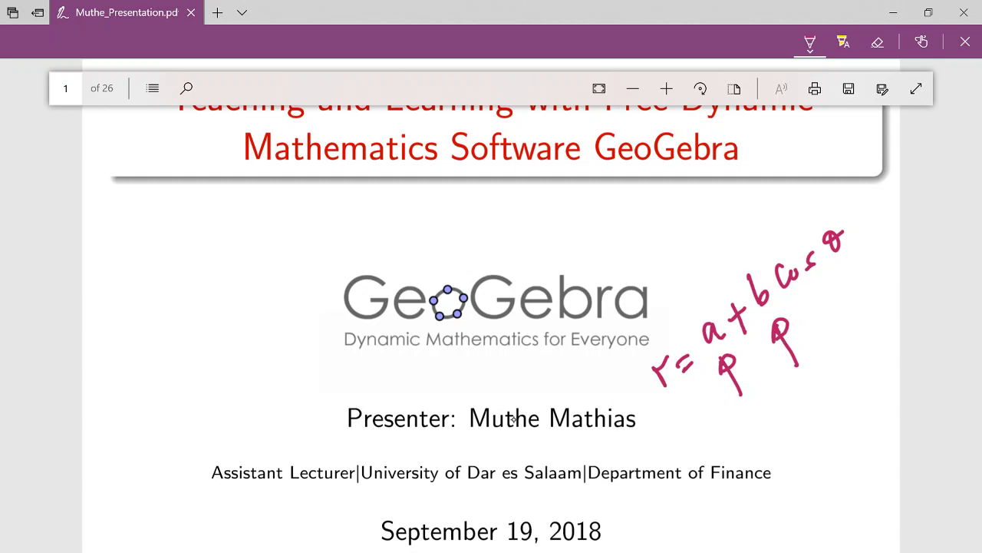
left_click_drag(763, 408, 773, 427)
left_click_drag(809, 362, 823, 393)
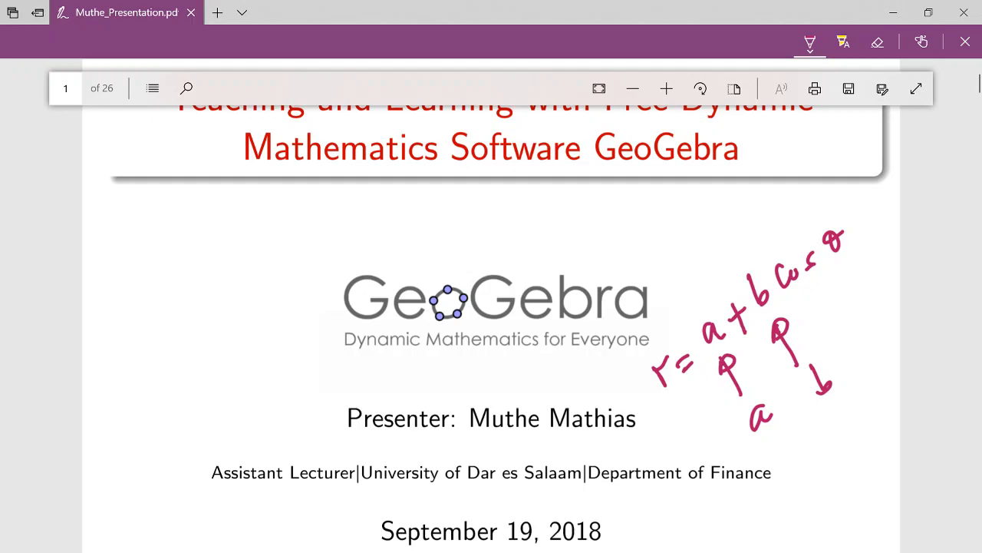
Switch to GeoGebra Classic and create number slider a from -5 to 5 with an increment of 0.01.
key("alt+Tab")
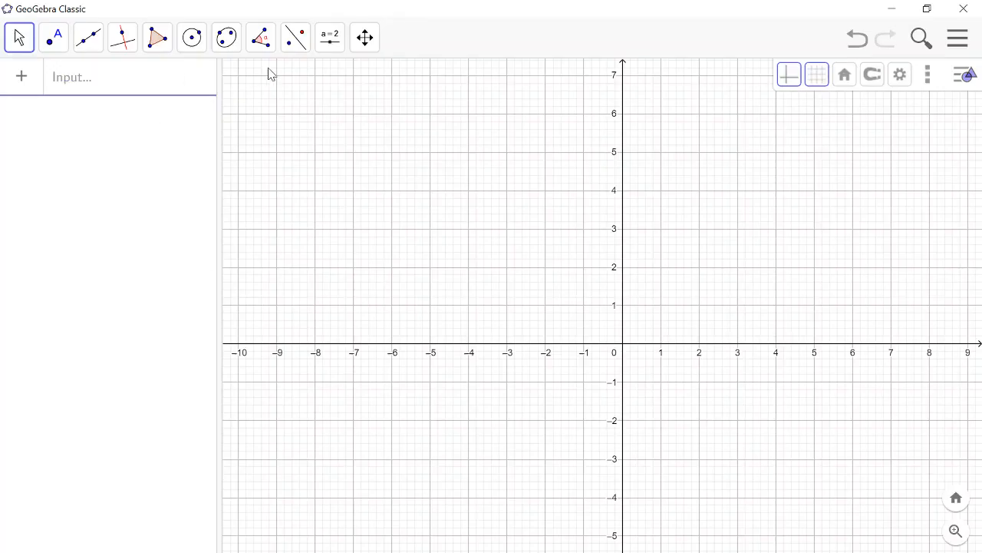
left_click(330, 42)
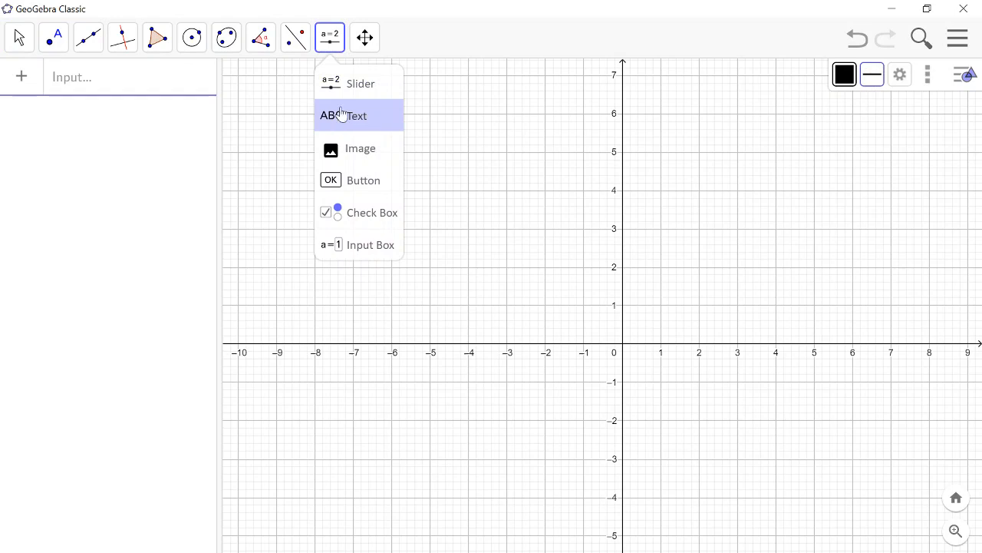
left_click(347, 98)
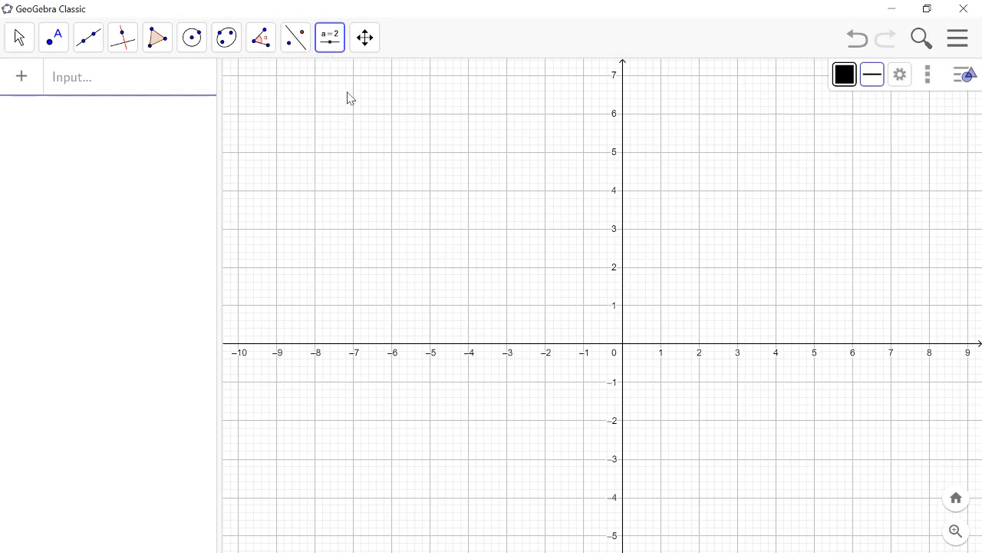
left_click(294, 108)
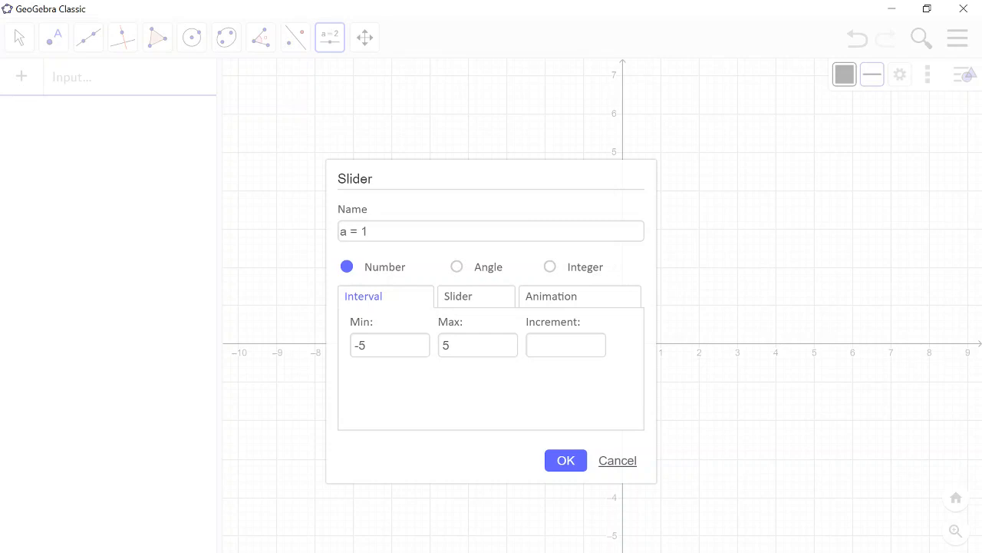
left_click(566, 345)
type("0.01")
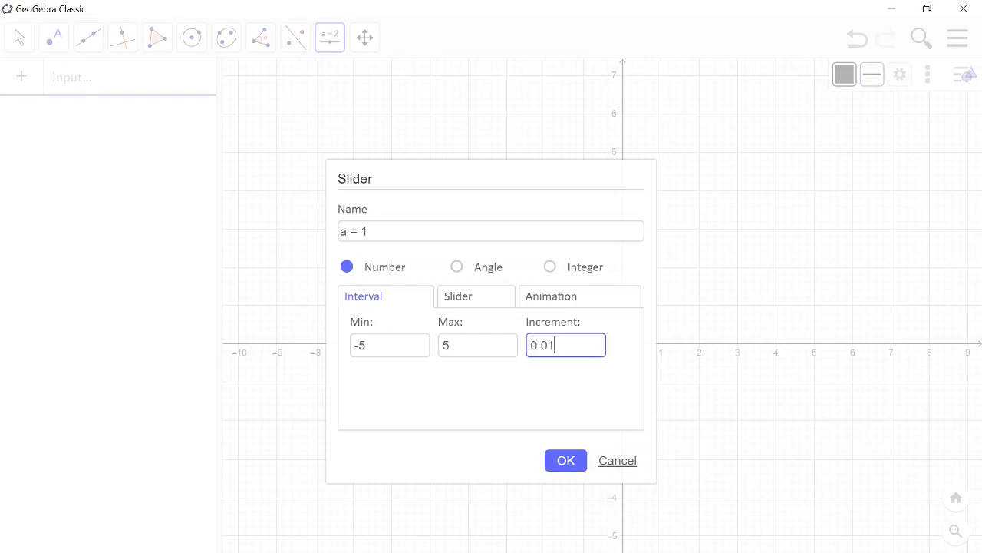
left_click(563, 463)
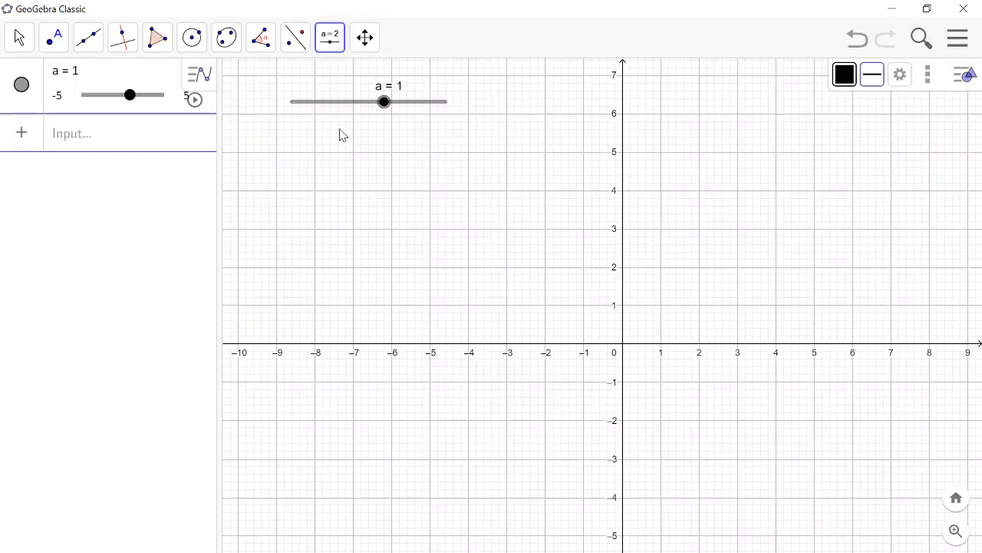
Create number slider b from -5 to 5 with increment 0.01 and move it roughly aligned beneath slider a.
left_click(342, 135)
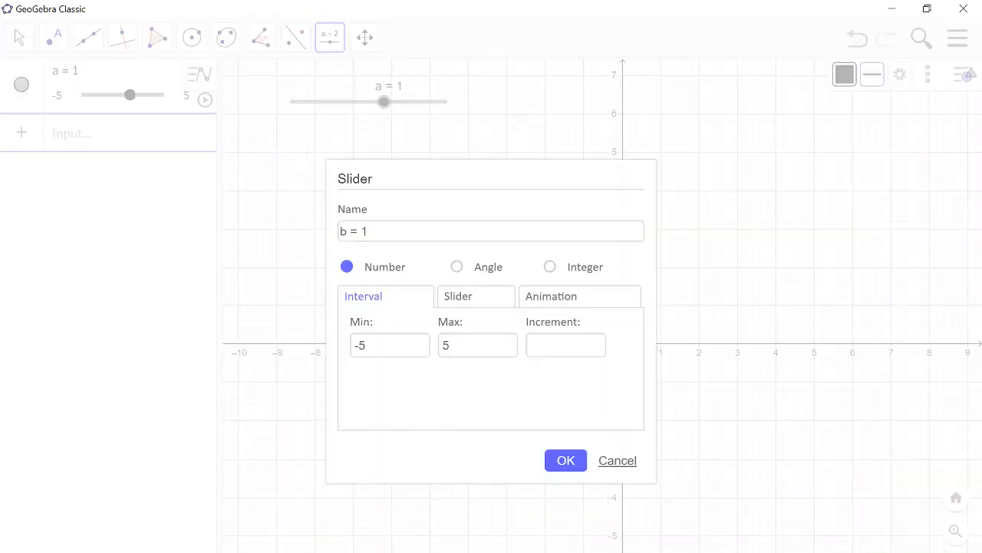
left_click(566, 345)
type("0.01")
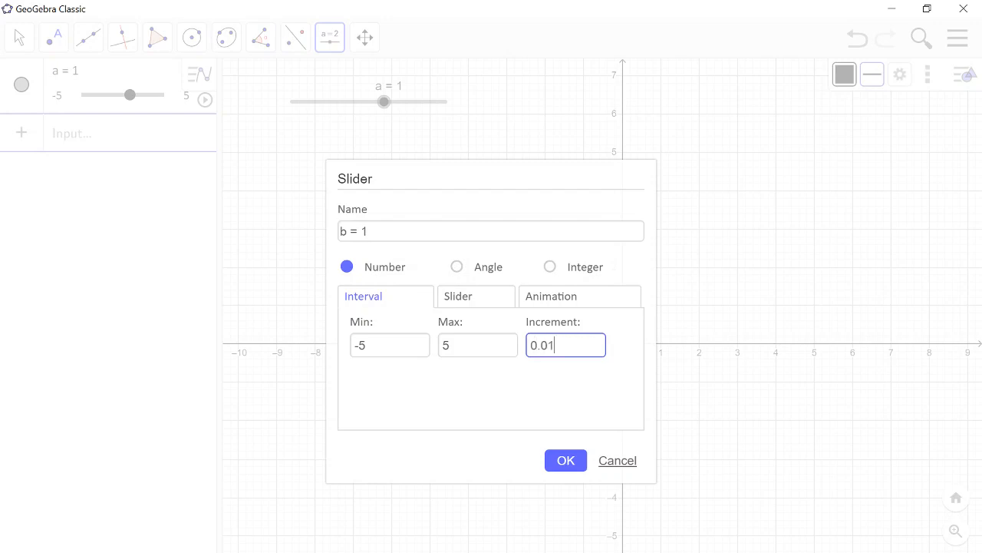
left_click(566, 460)
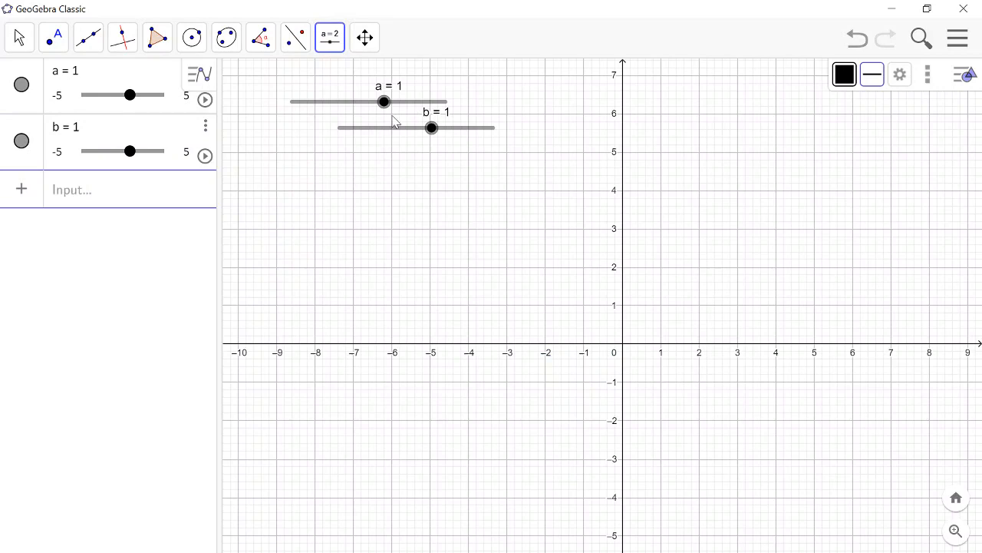
left_click(22, 41)
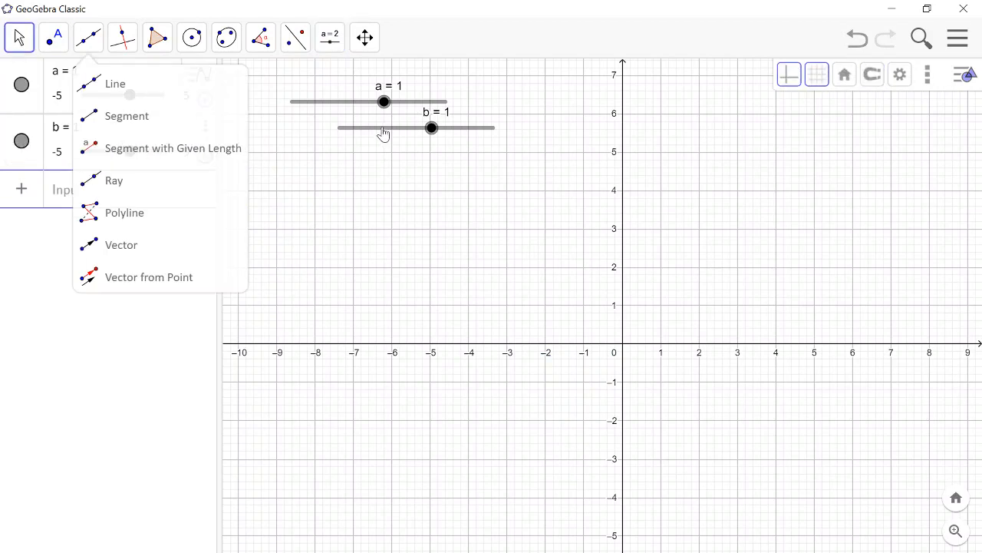
left_click_drag(384, 134, 333, 140)
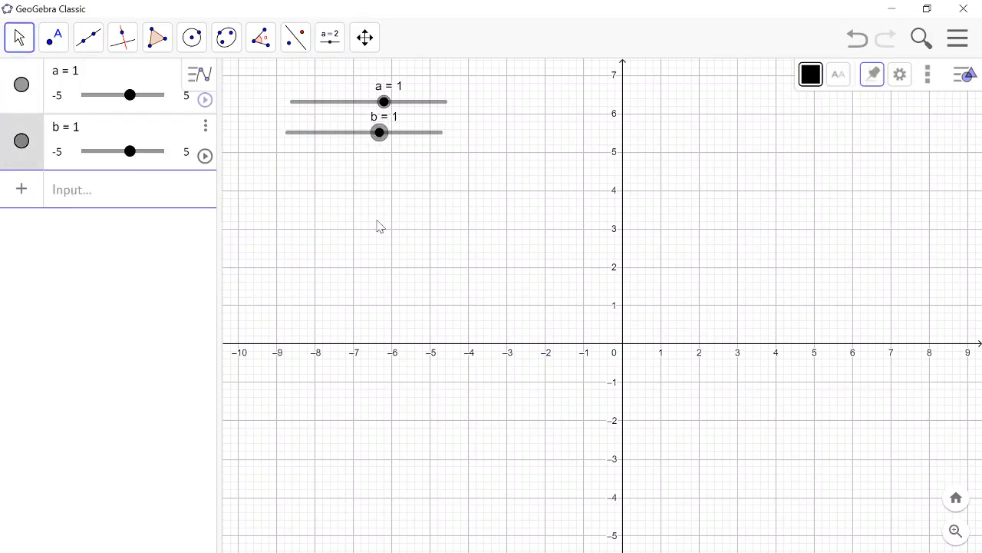
Enter the polar equation r = a + b*cos(θ) to plot the slider-controlled curve, and close the on-screen keyboard.
left_click(98, 189)
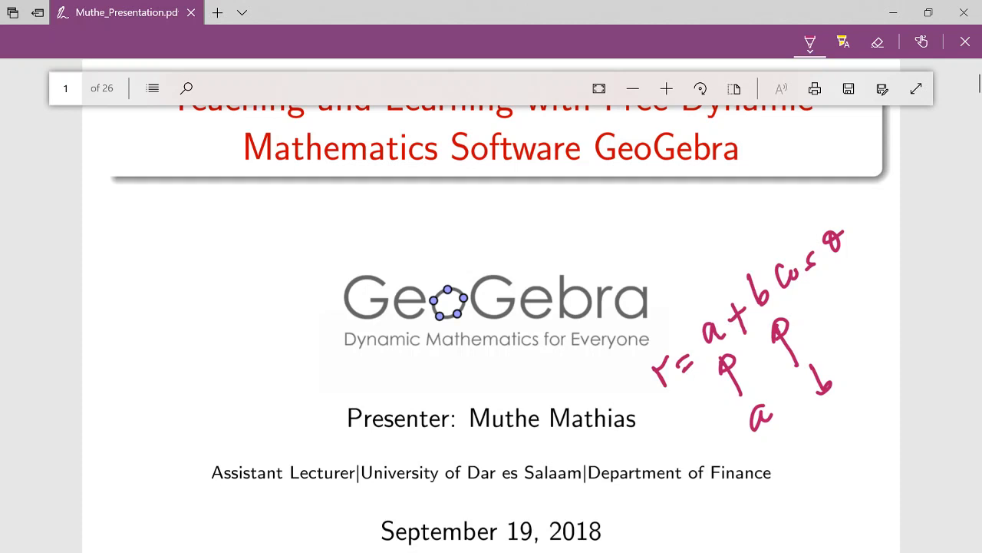
mouse_move(526, 551)
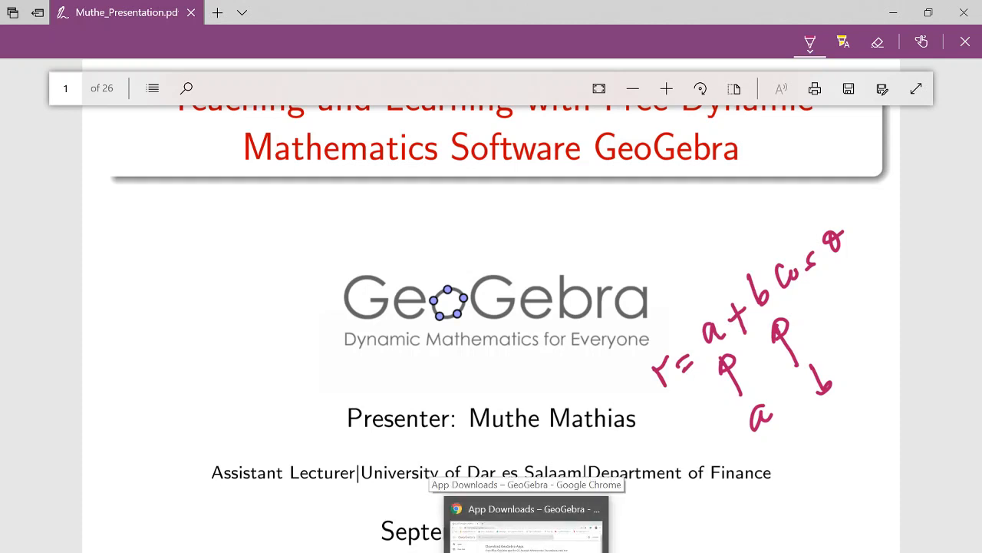
mouse_move(401, 551)
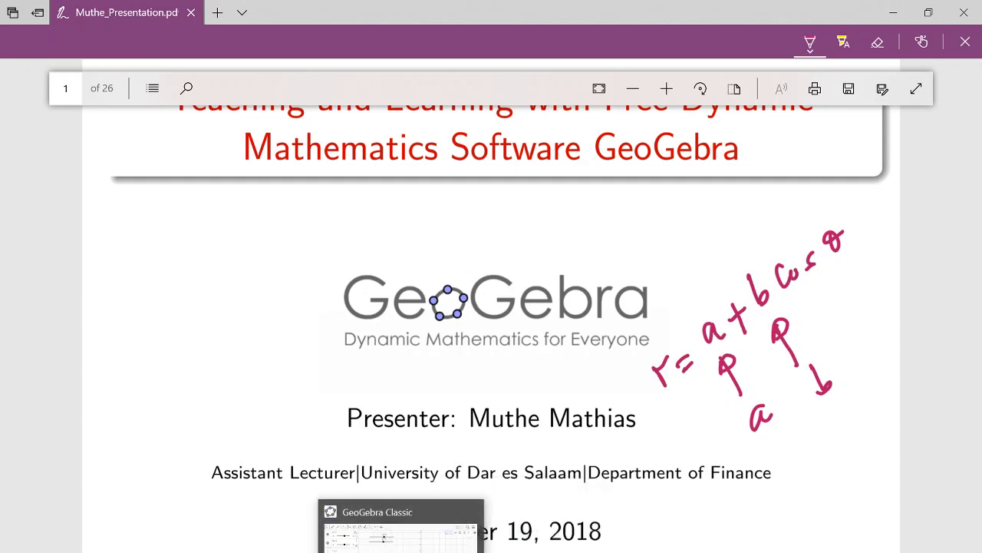
left_click(401, 530)
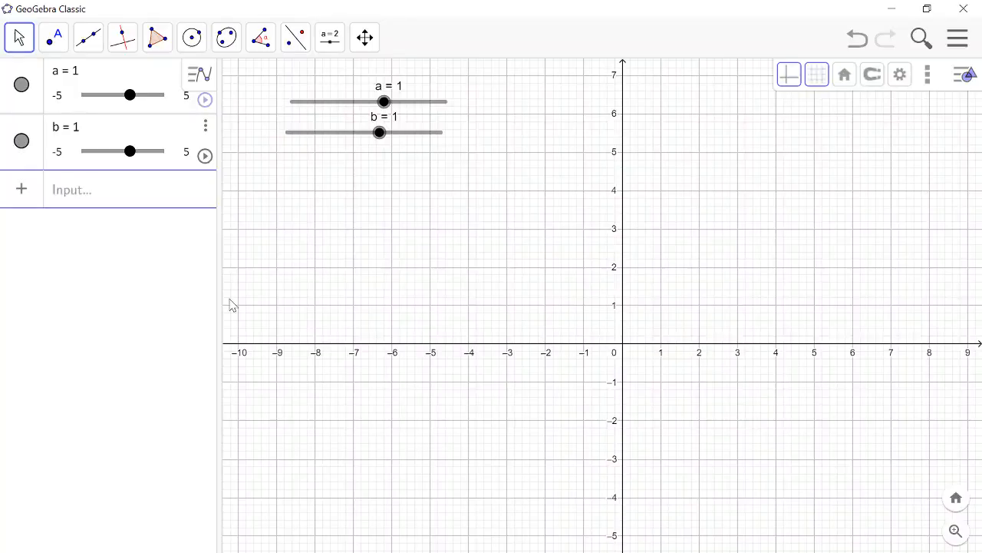
left_click(52, 197)
type("r")
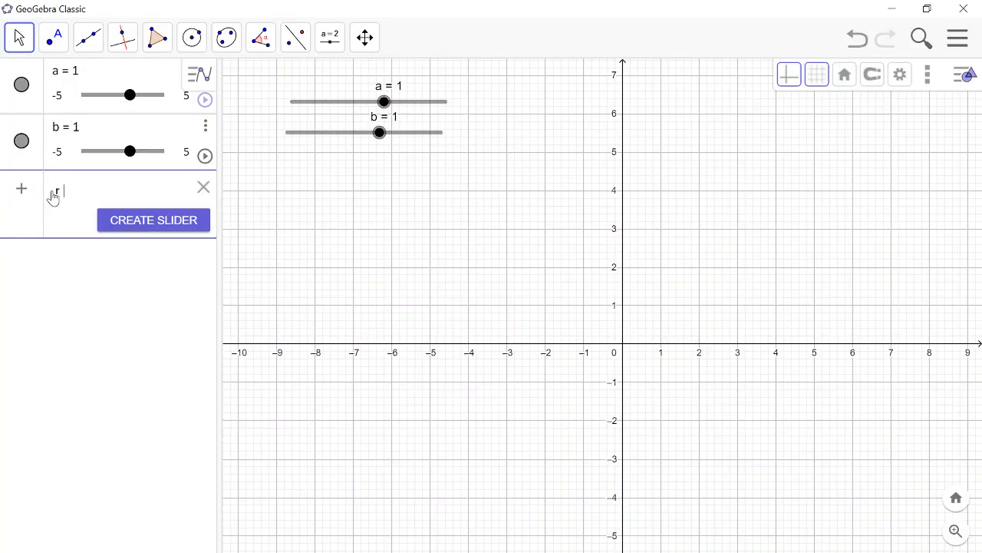
type("=a+")
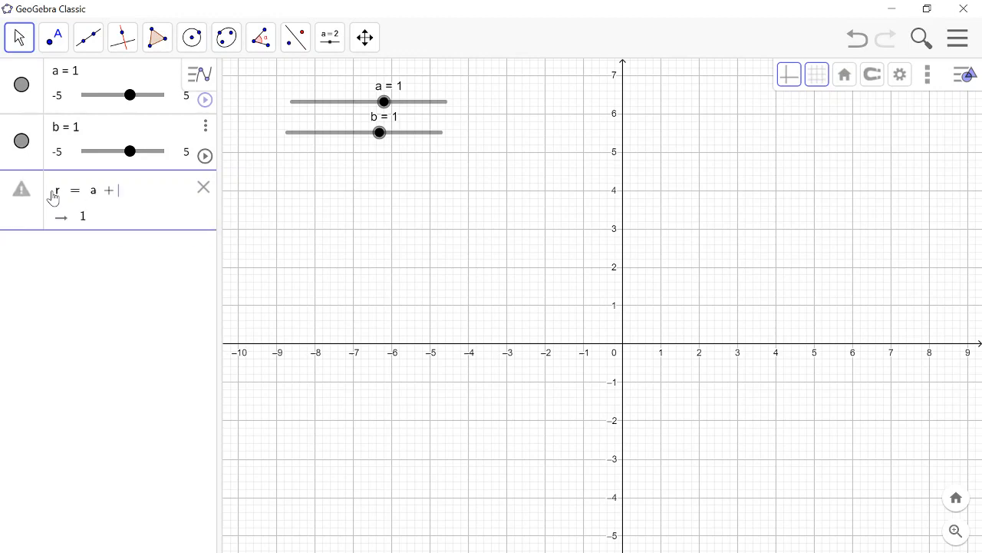
type("b")
type("*")
type("cos(")
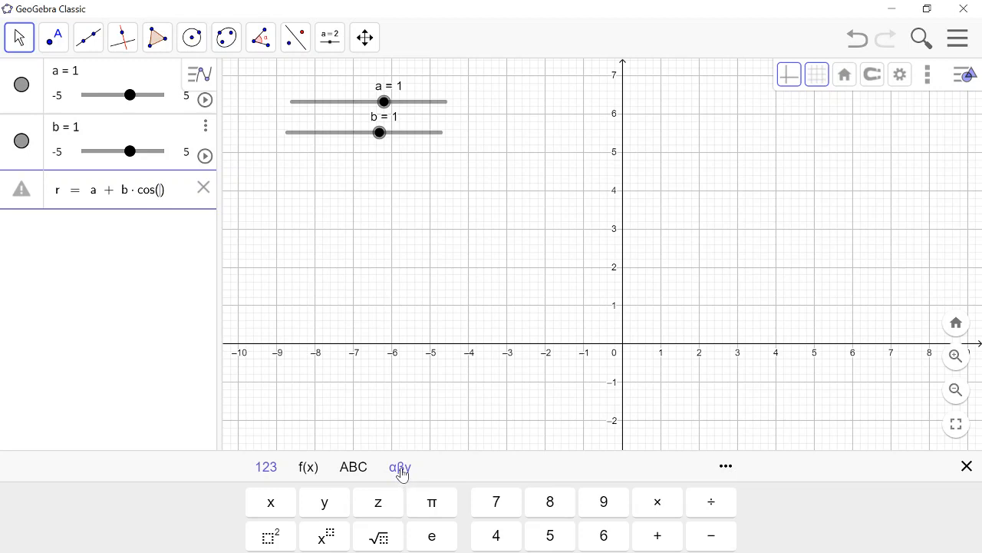
left_click(401, 468)
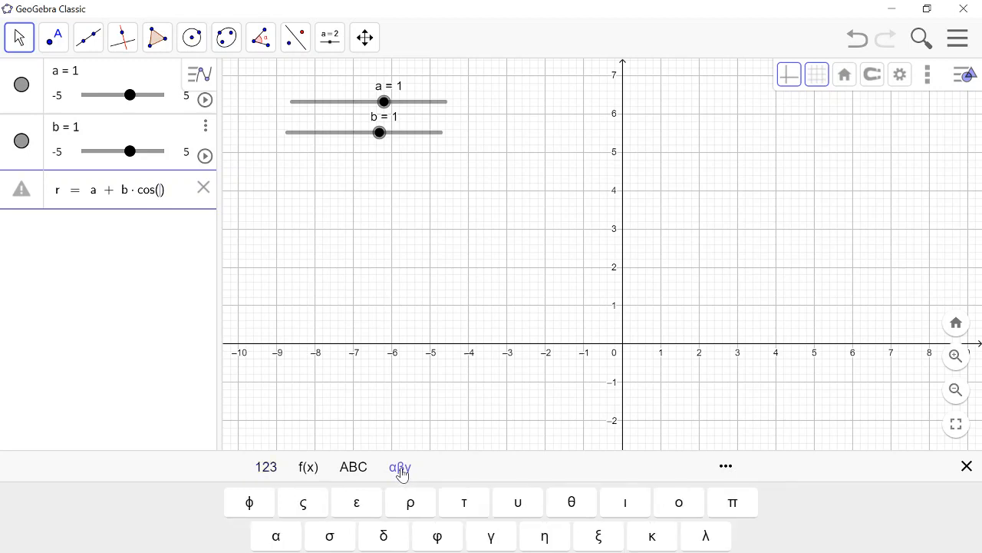
left_click(570, 505)
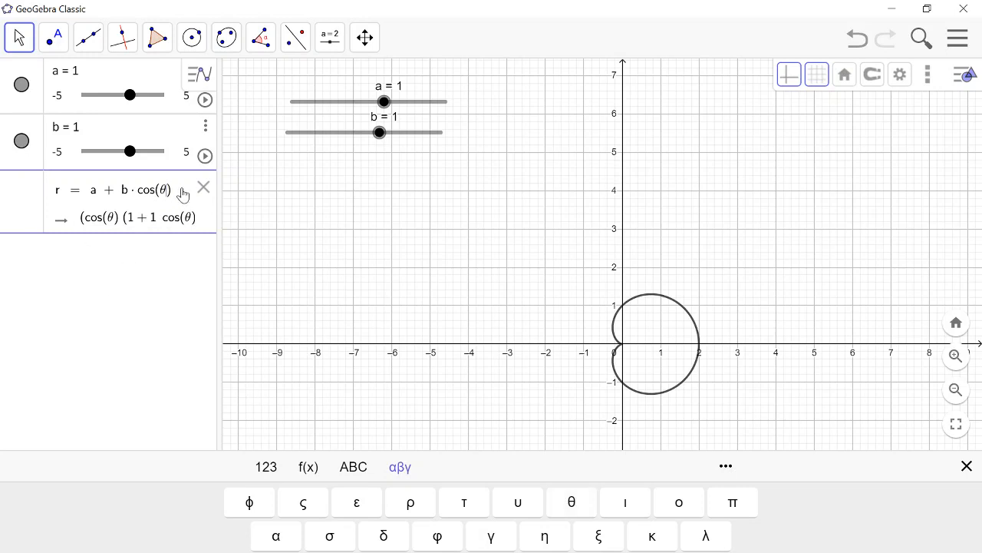
key("Return")
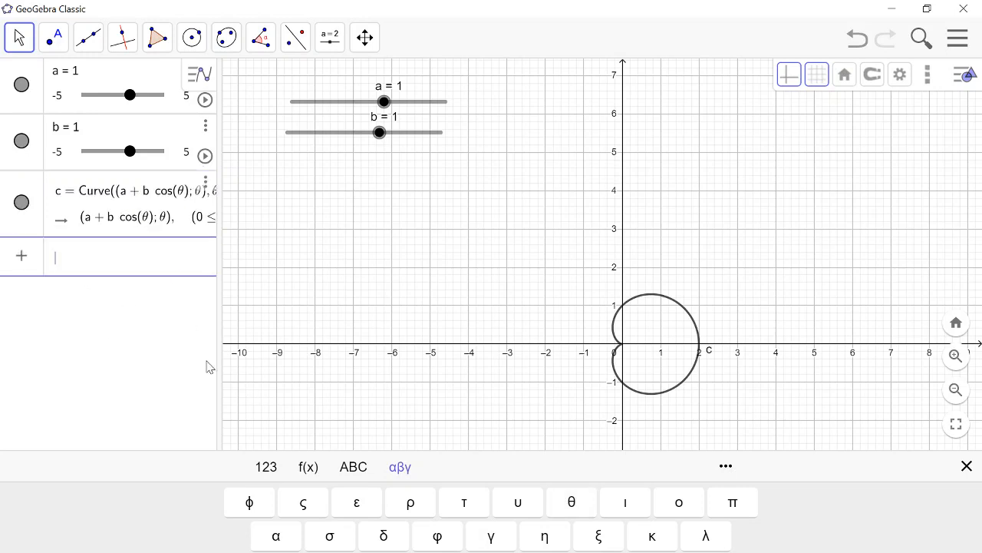
left_click(967, 466)
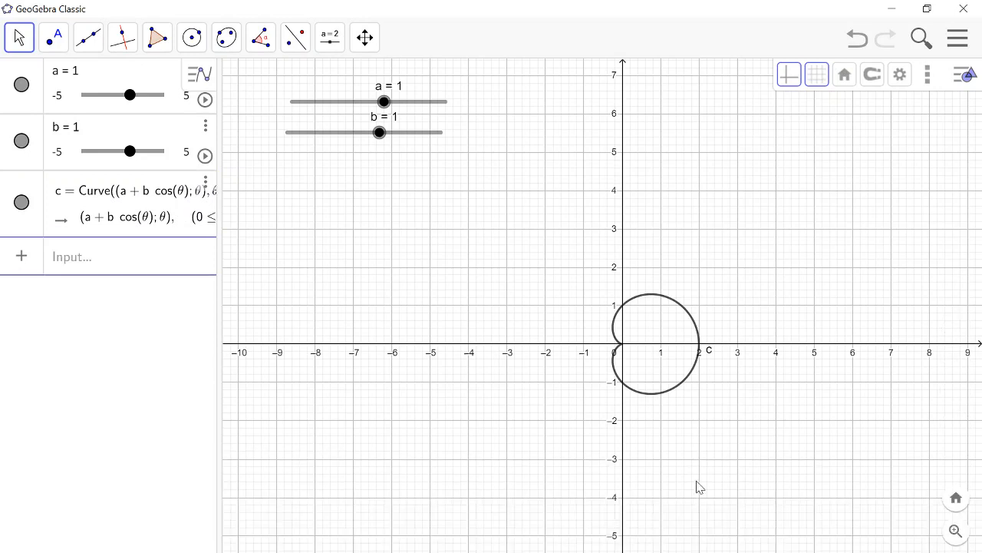
Change the color of the polar curve r = a + b cos θ to blue.
left_click(652, 393)
left_click(812, 75)
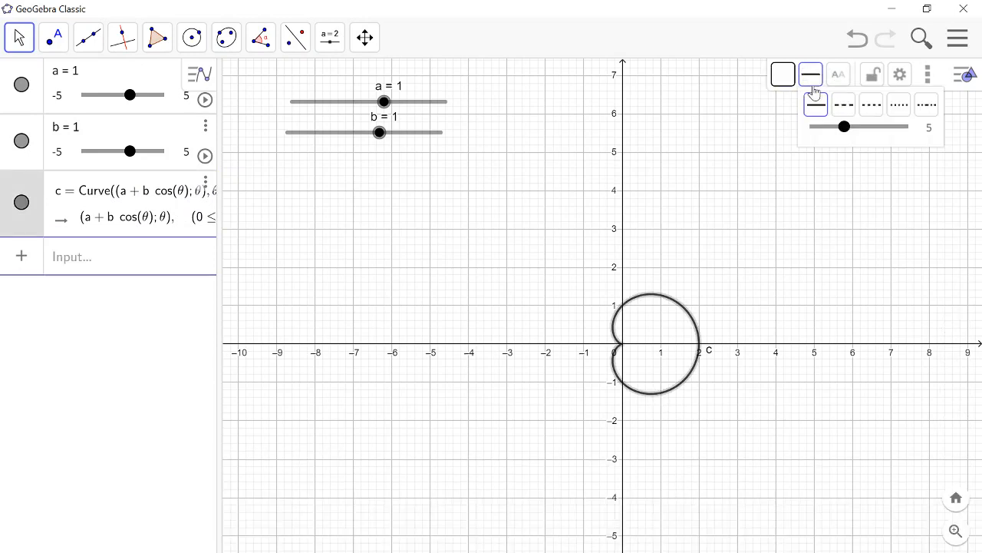
left_click(783, 74)
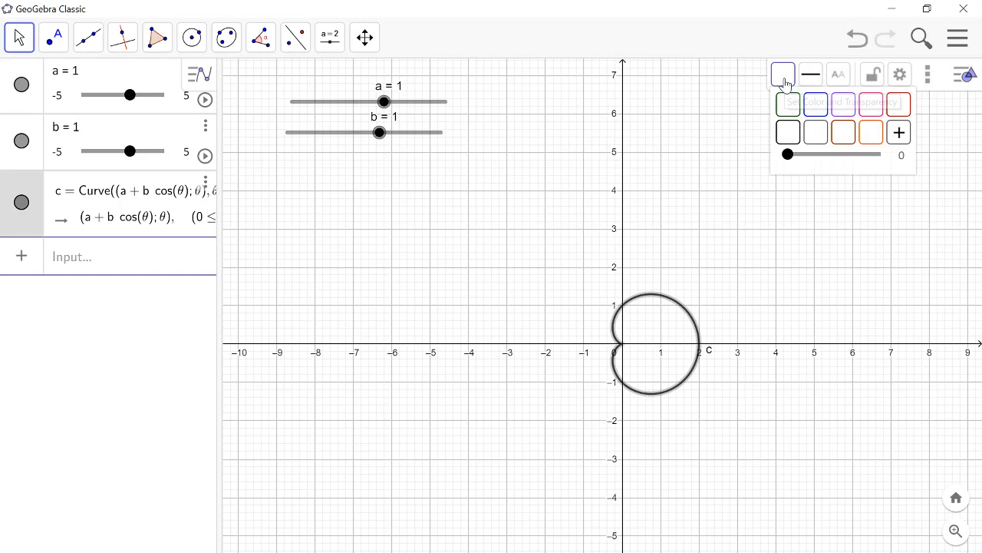
left_click(816, 109)
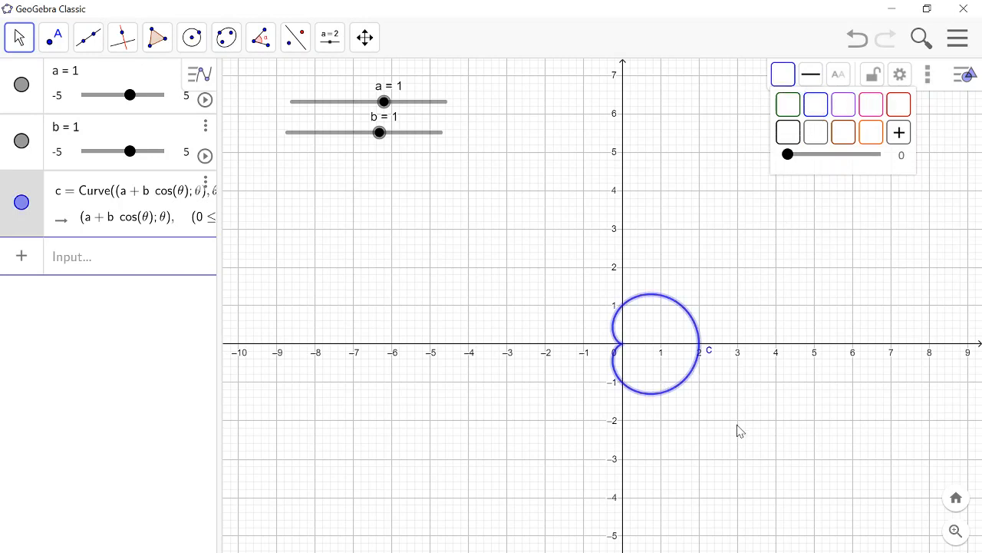
Vary slider a on the canvas up to 5 and back down to -1.2 to examine how the curve responds.
scroll(739, 430, "up", 1)
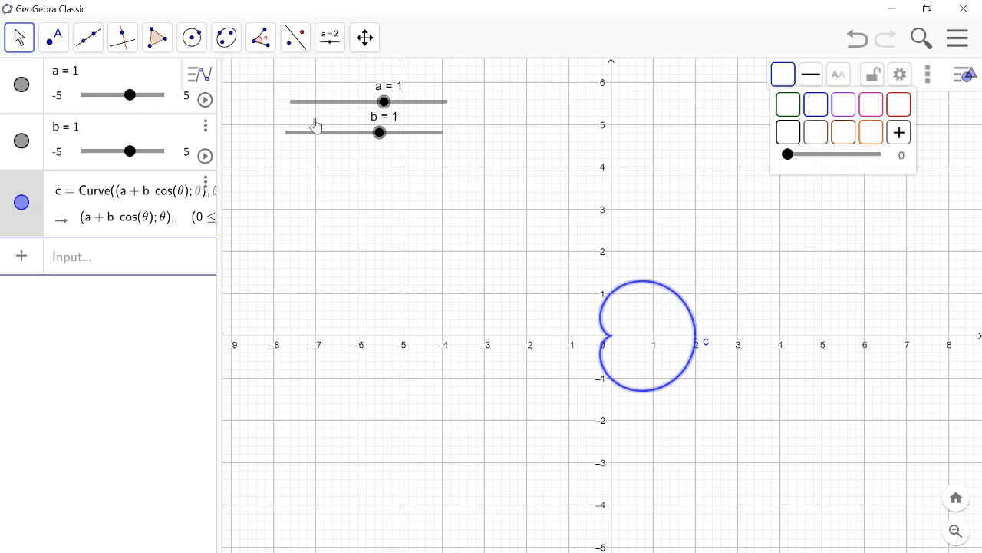
left_click_drag(272, 184, 281, 228)
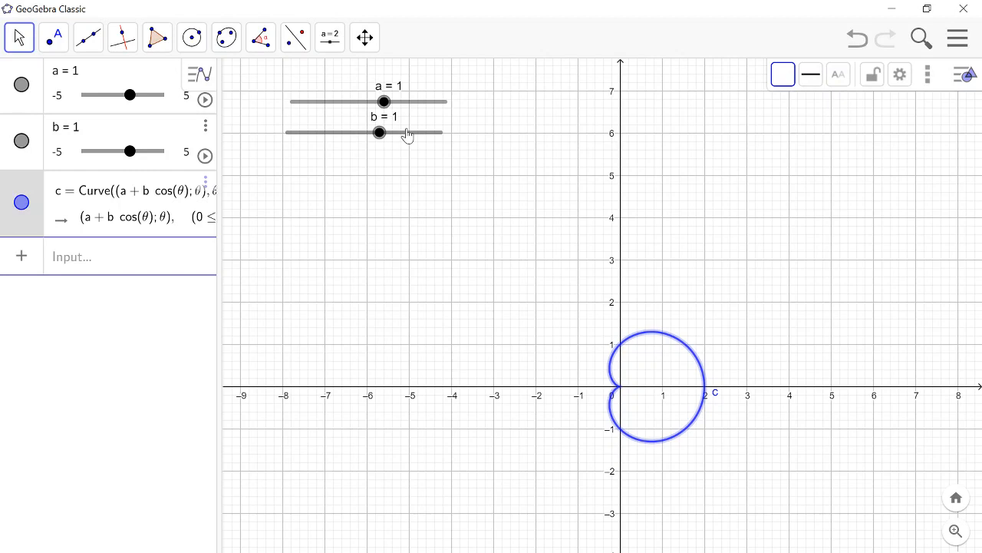
left_click(384, 103)
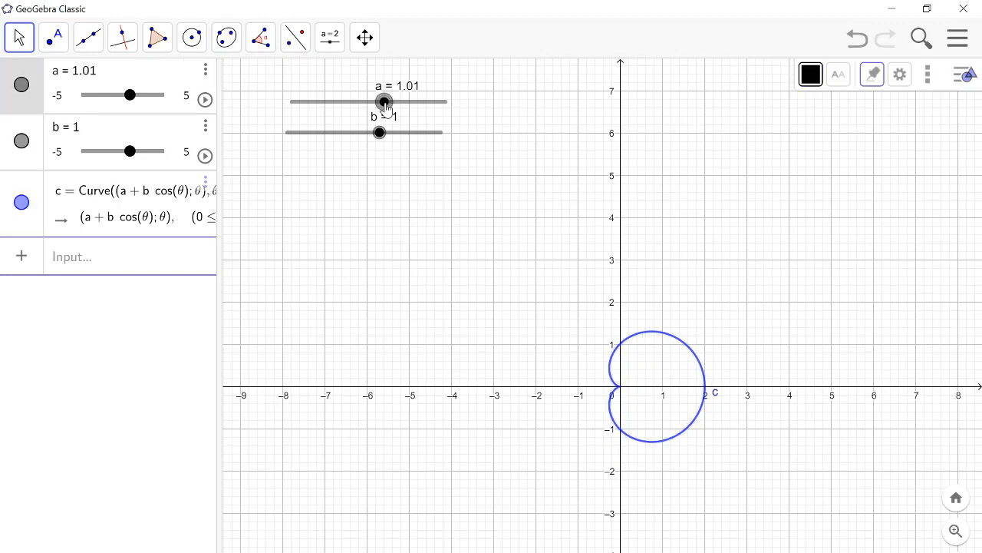
left_click_drag(384, 103, 444, 113)
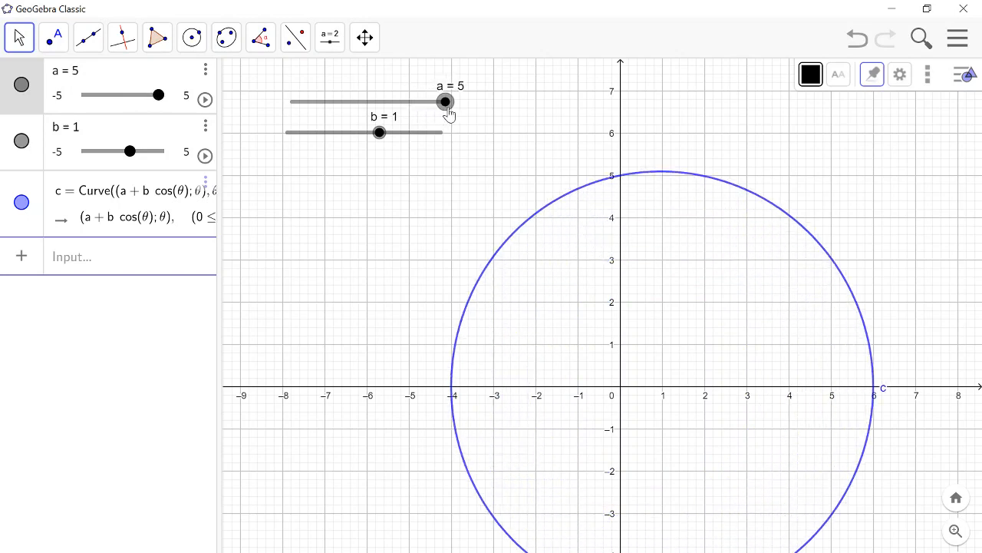
left_click_drag(450, 114, 352, 130)
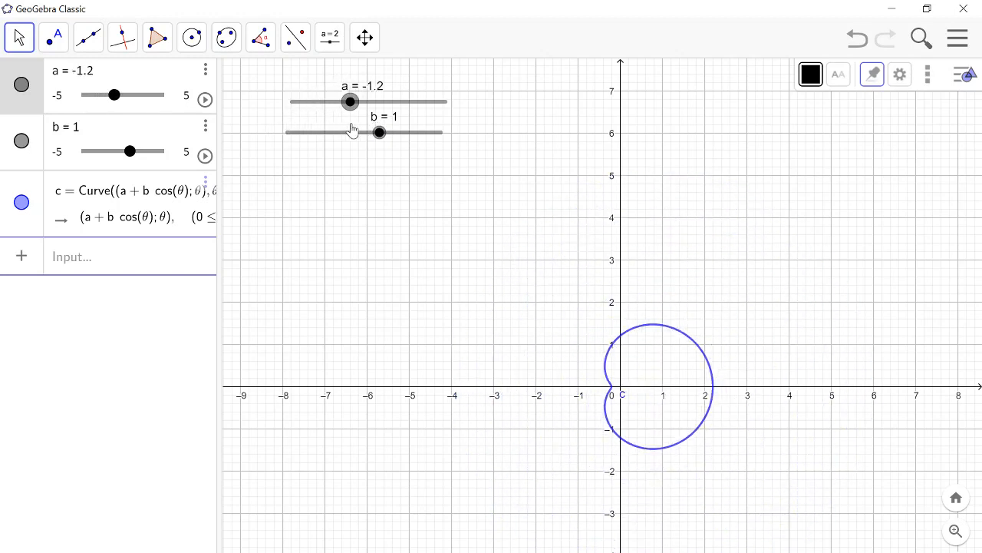
Run and stop the animation of slider a, and do the same for slider b, to watch the curve change shape.
left_click(205, 100)
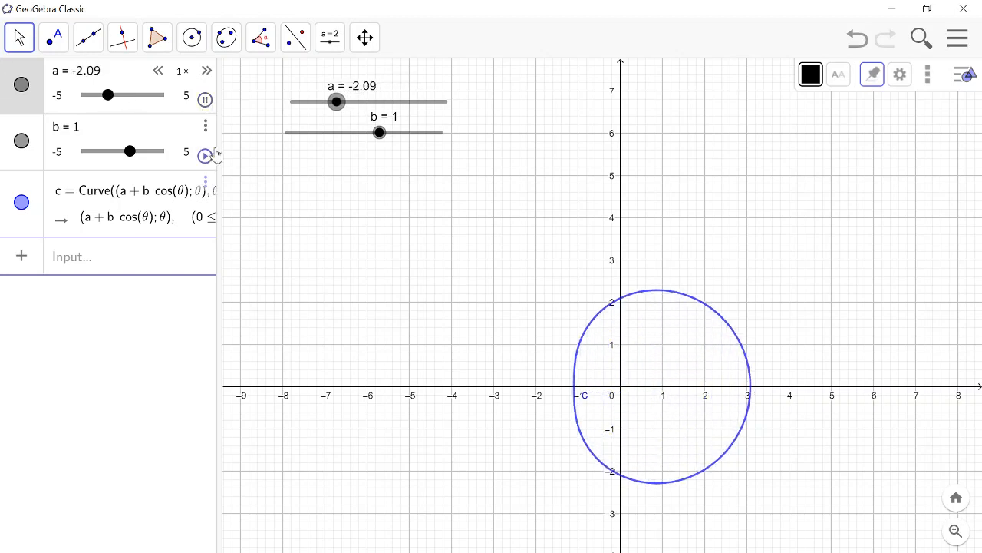
left_click(205, 99)
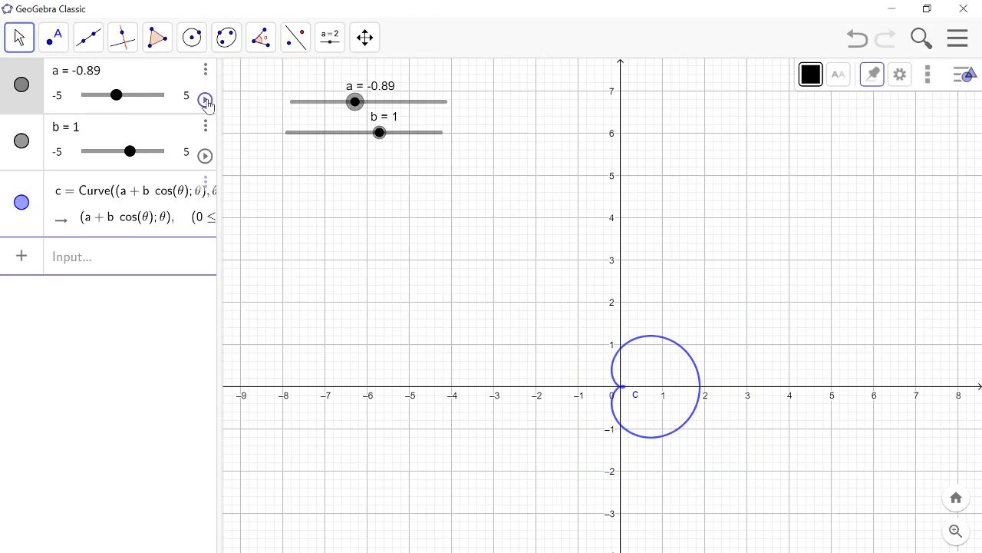
left_click(205, 158)
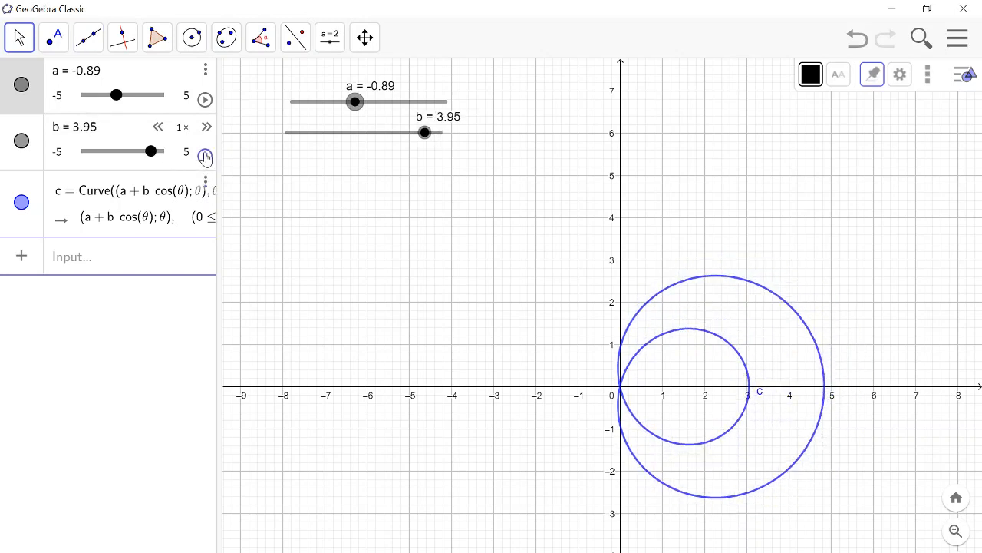
left_click(205, 156)
Delete slider a with its dependent curve, and delete slider b to clear the construction.
left_click(205, 72)
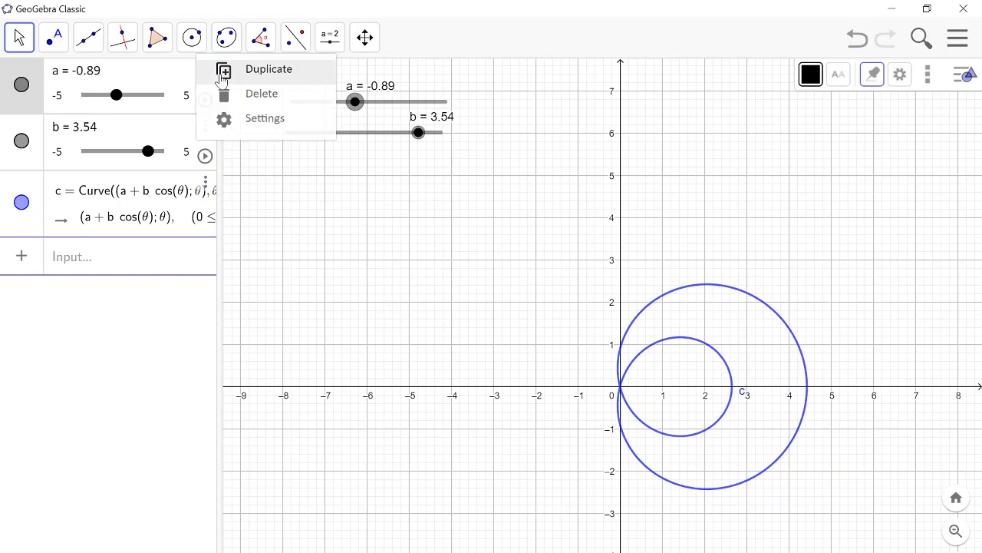
left_click(254, 96)
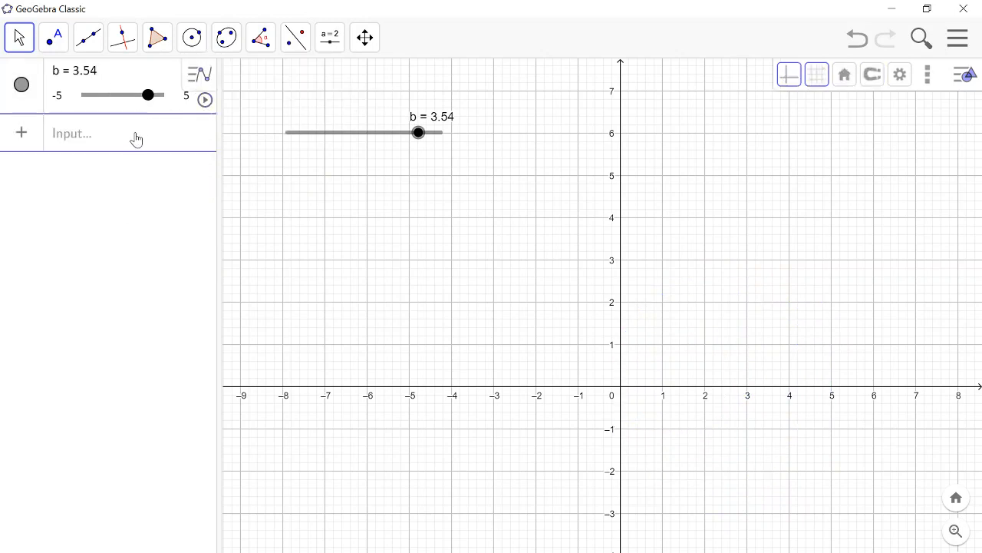
left_click(136, 139)
left_click(134, 80)
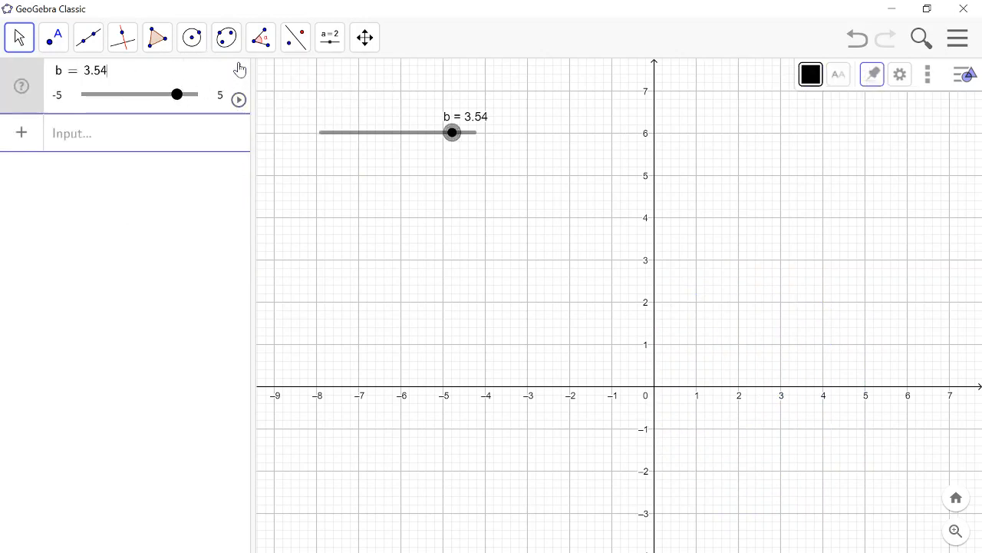
left_click(240, 69)
left_click(271, 95)
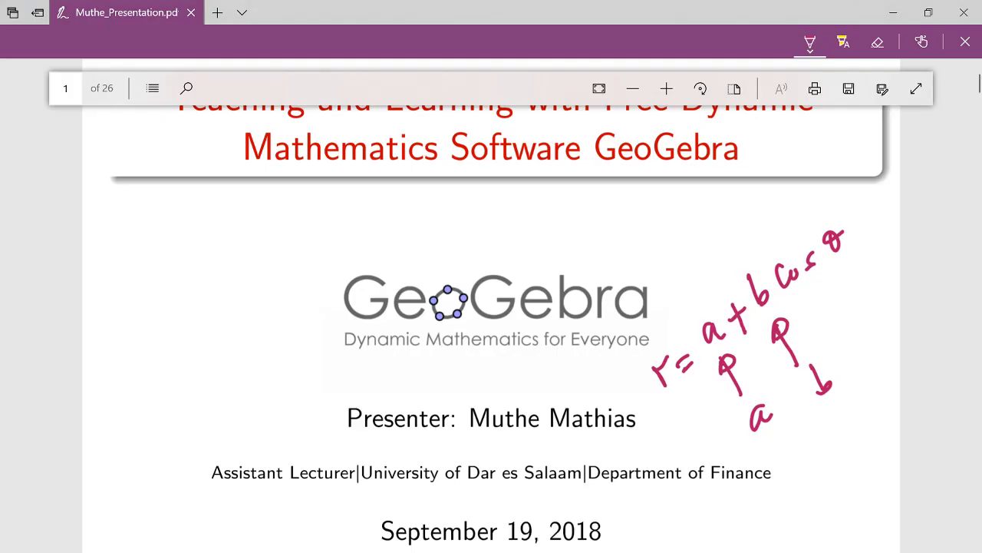
Switch to the PDF presentation and erase the handwritten equation r = a + b cos θ with its arrows and labels.
left_click(878, 42)
mouse_move(758, 290)
left_mouse_down()
mouse_move(781, 328)
mouse_move(687, 367)
mouse_move(761, 419)
left_mouse_up()
left_click_drag(834, 241, 810, 261)
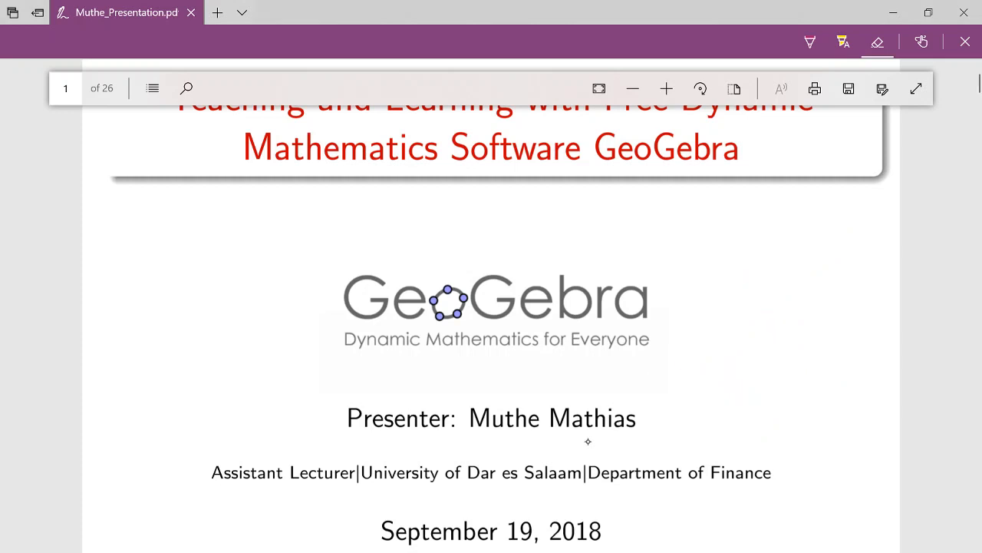
Handwrite the equation r = cos(aθ) on the title page with the magenta pen.
left_click(810, 42)
left_click(810, 42)
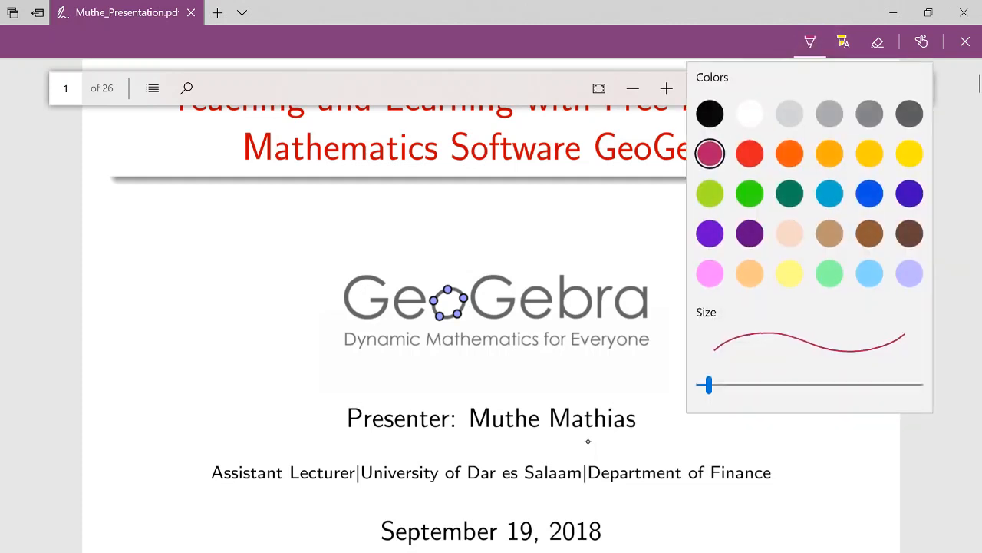
left_click(588, 442)
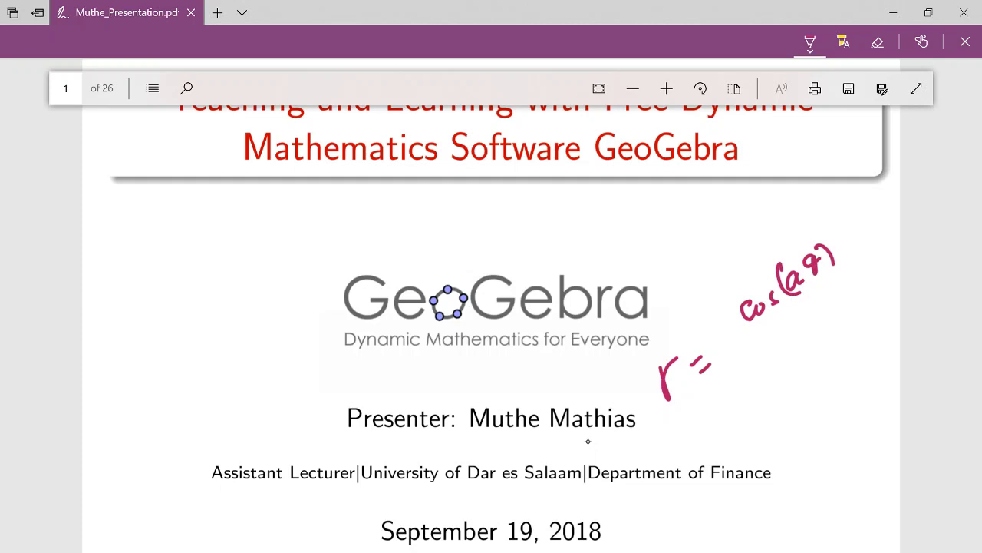
Switch the pen color to purple, draw an arrow pointing at a in the equation, and write a circled a beneath it.
left_click(810, 43)
left_click(588, 441)
left_click_drag(798, 370, 784, 373)
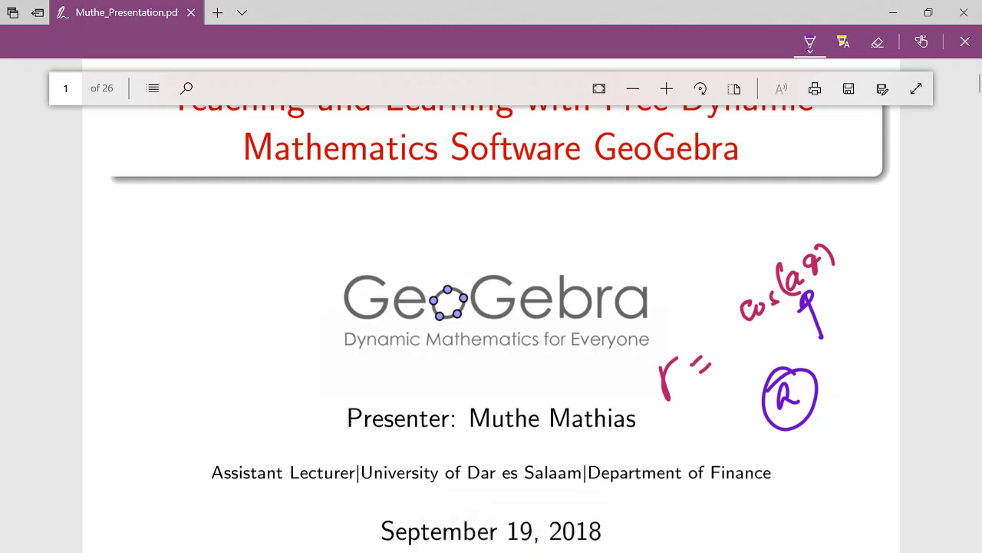
Switch to GeoGebra Classic and create number slider a from -5 to 5 with an increment of 0.001.
mouse_move(401, 552)
left_click(401, 530)
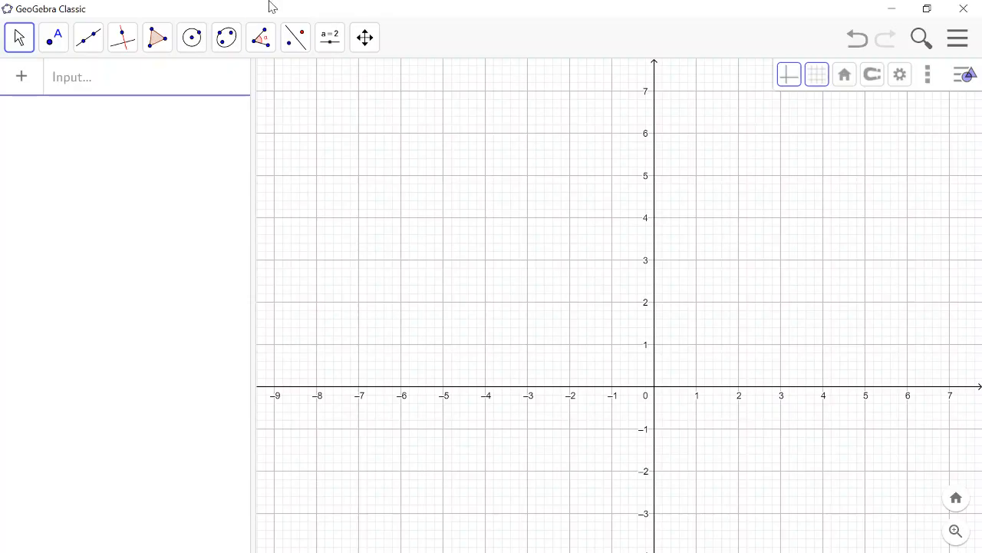
left_click(332, 52)
left_click(355, 90)
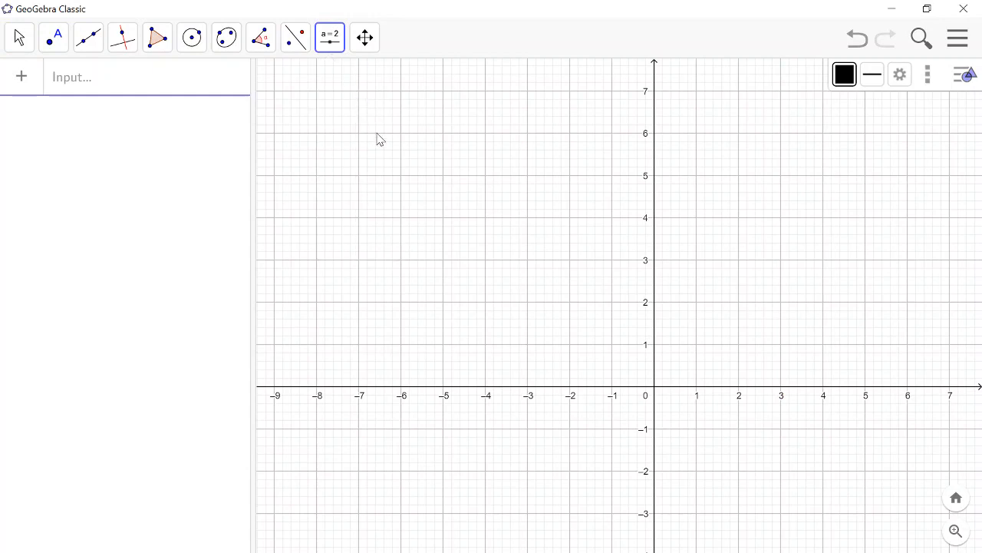
left_click(363, 138)
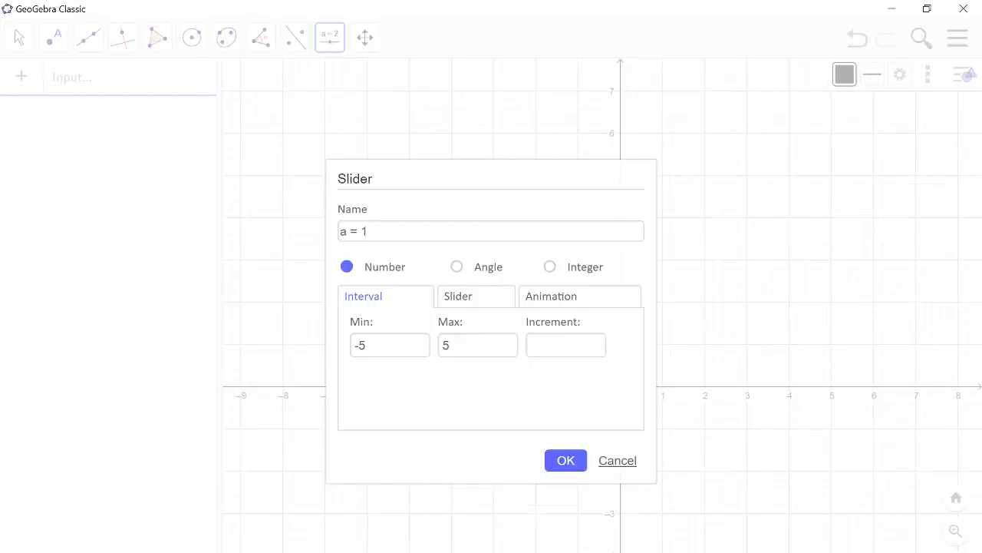
left_click(551, 345)
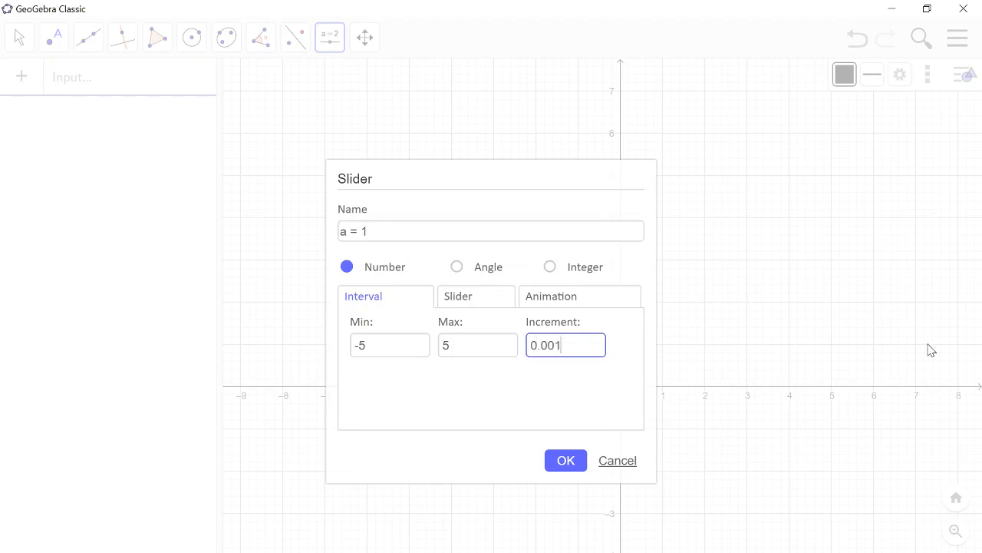
left_click(577, 466)
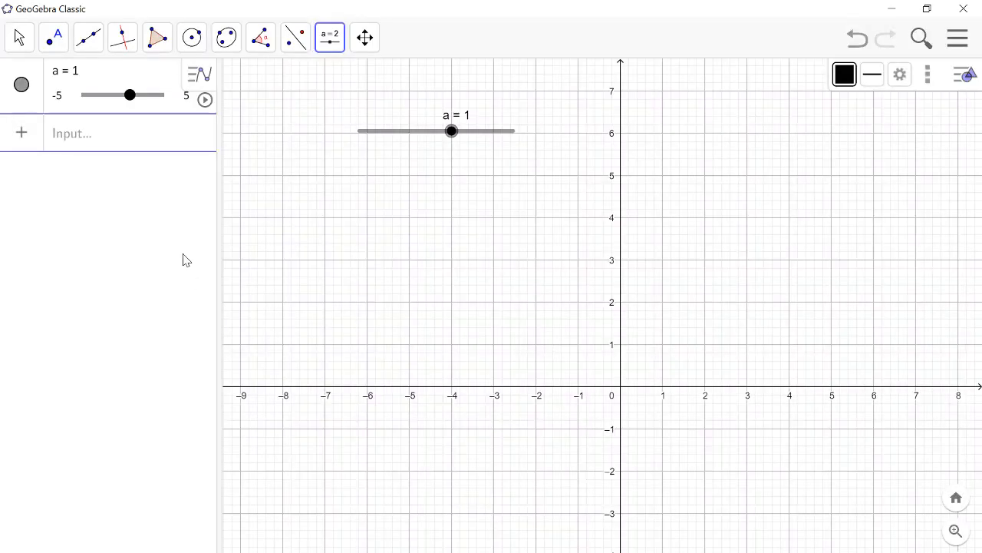
Enter the polar equation r = cos(4·θ) to plot the rose curve, and close the on-screen keyboard.
left_click(98, 138)
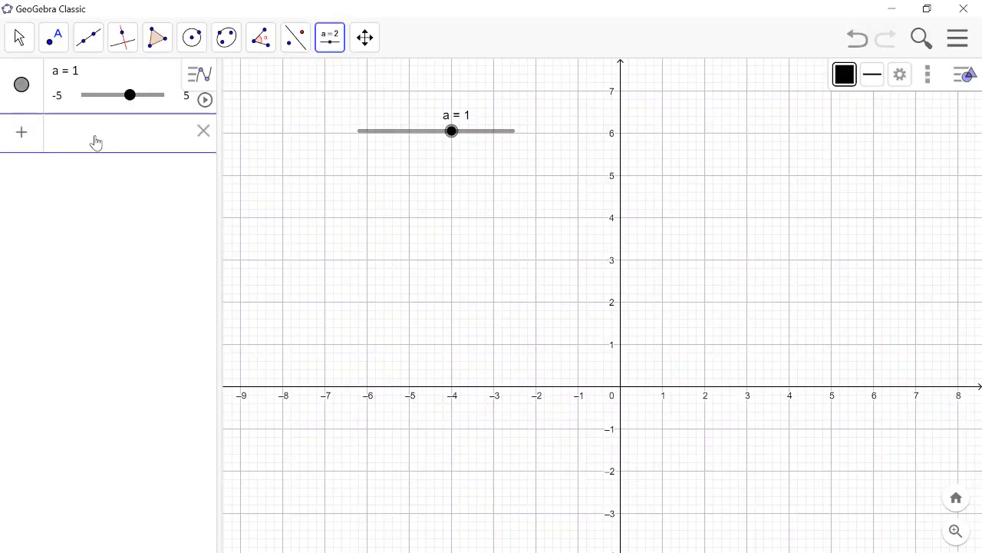
type("r ")
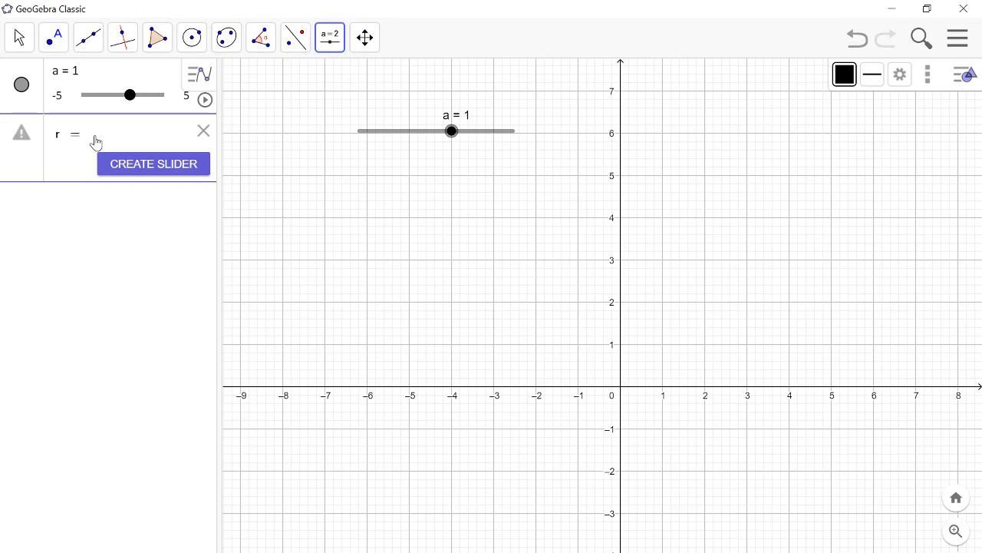
type("= cos(")
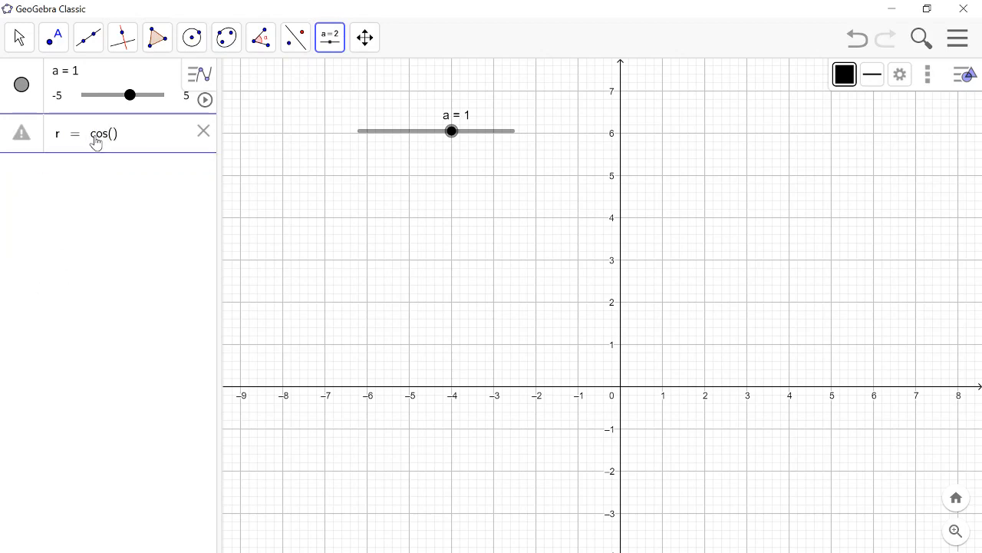
type("4 ·")
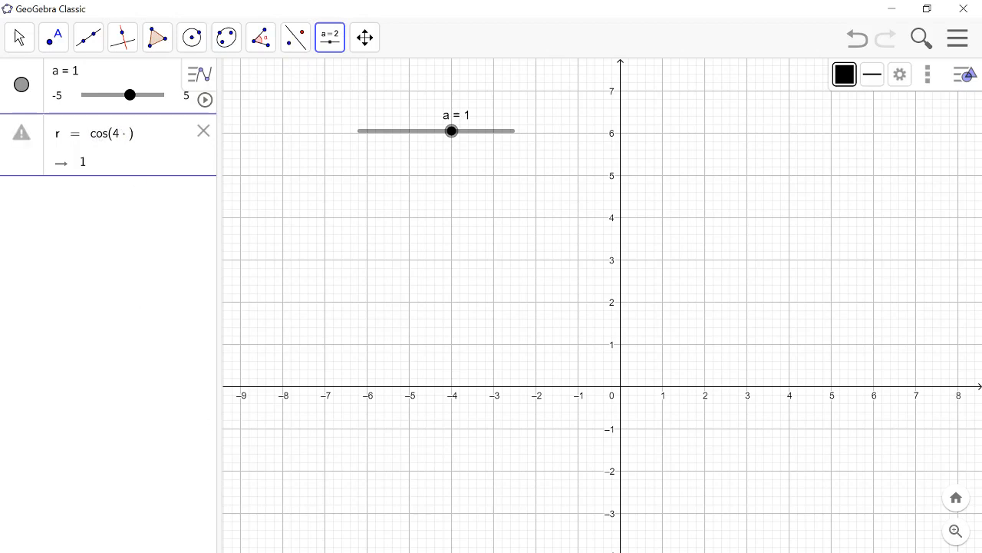
left_click(20, 552)
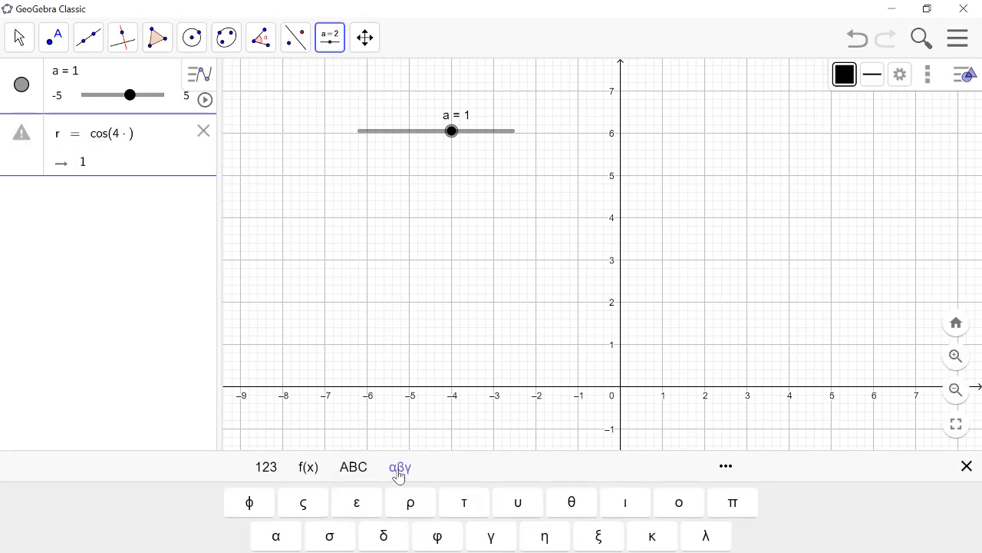
left_click(571, 503)
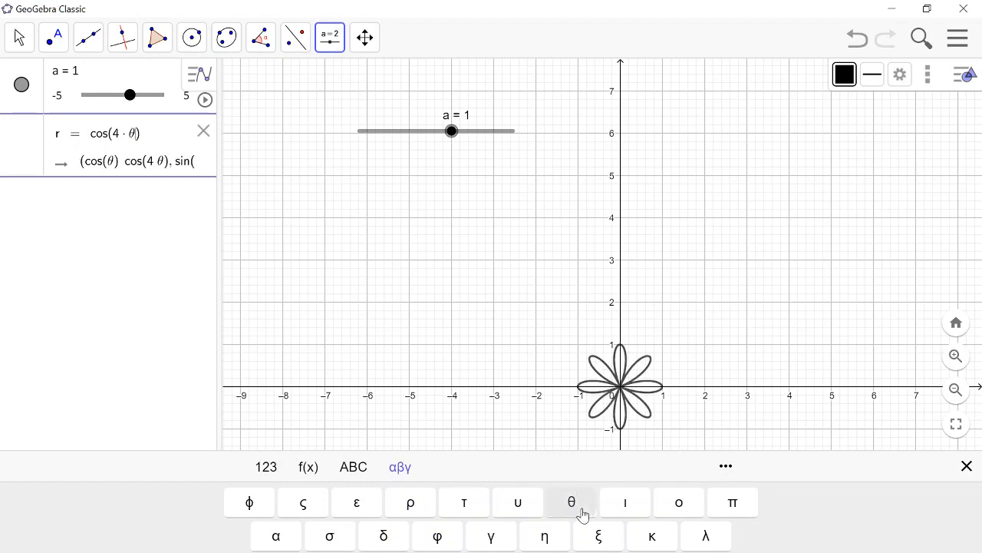
left_click(147, 290)
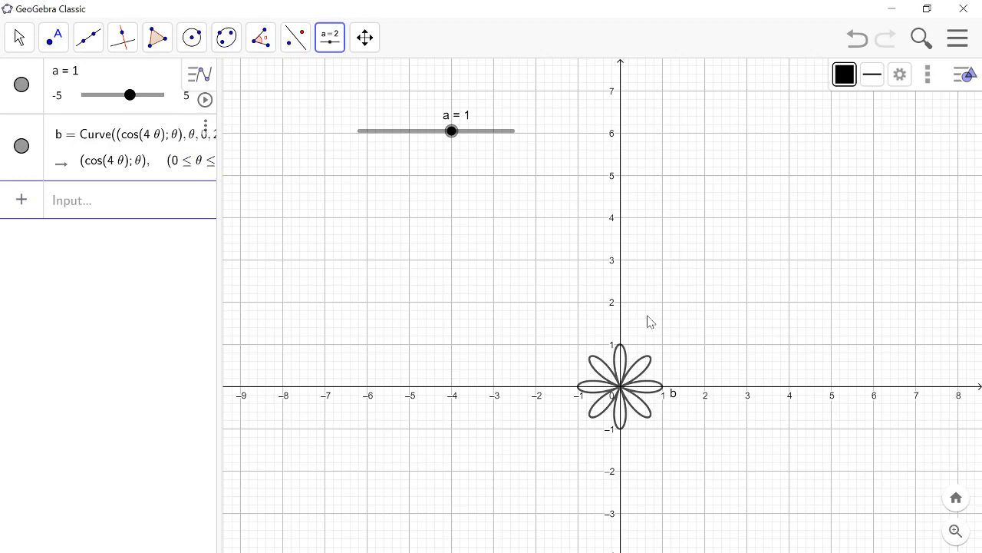
Enlarge the rose curve and bring it fully into view with the Move tool active.
scroll(670, 345, "up", 9)
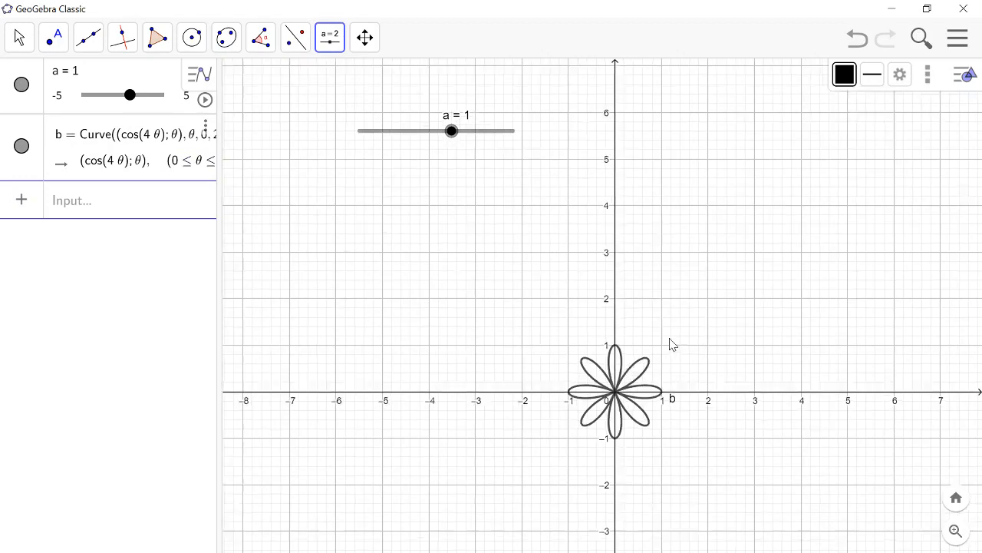
scroll(670, 345, "up", 2)
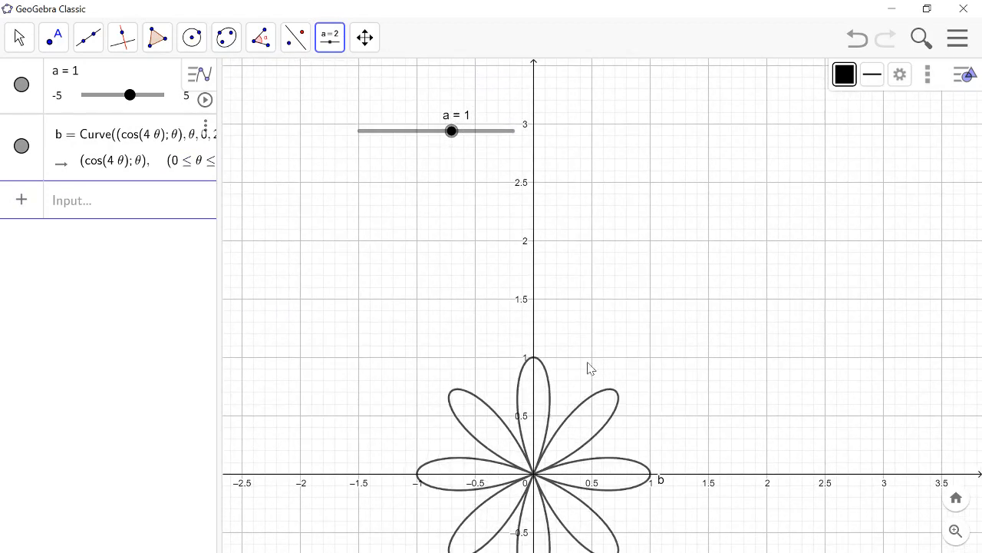
left_click(52, 37)
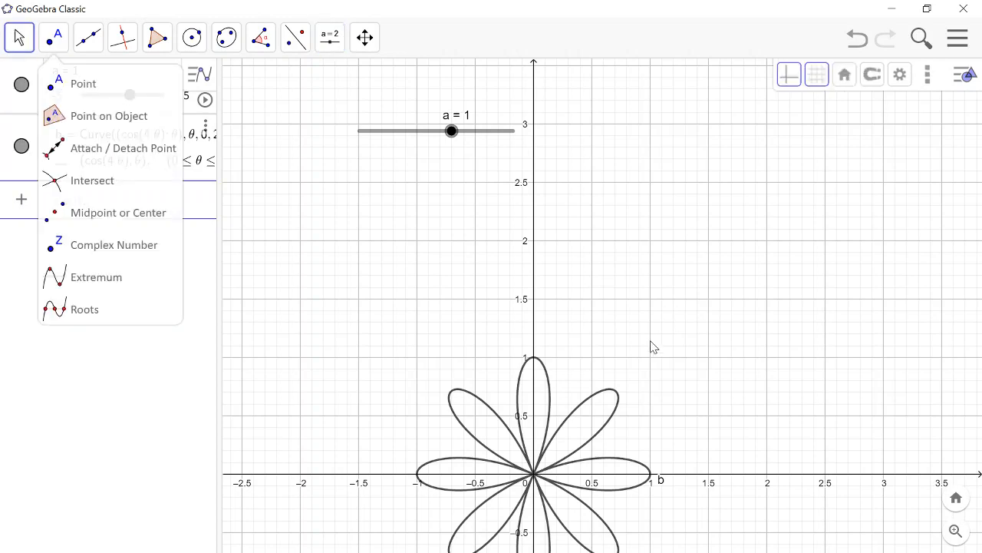
left_click_drag(650, 342, 698, 230)
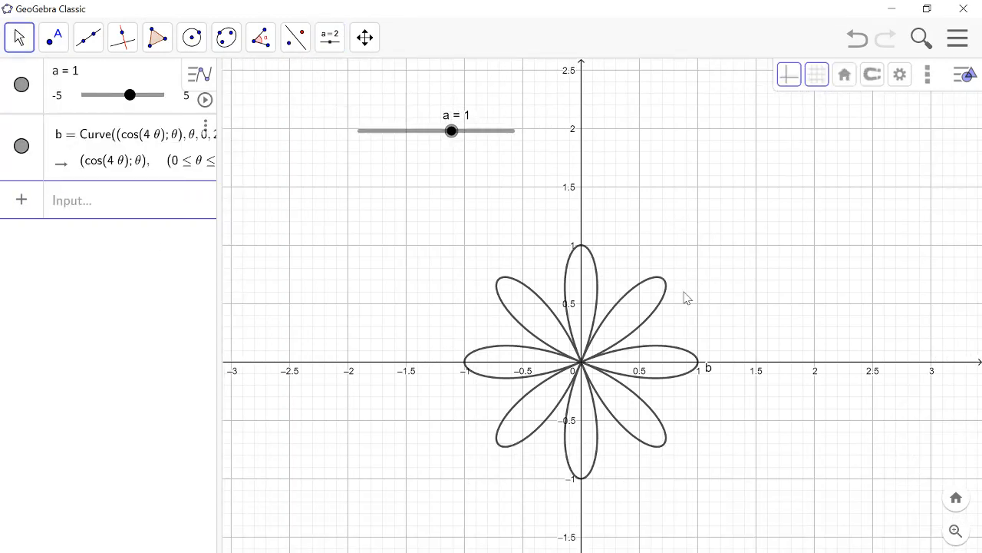
Colour the cos(4θ) rose curve blue and move slider a to -1.1 to test it.
left_click(659, 307)
left_click(783, 76)
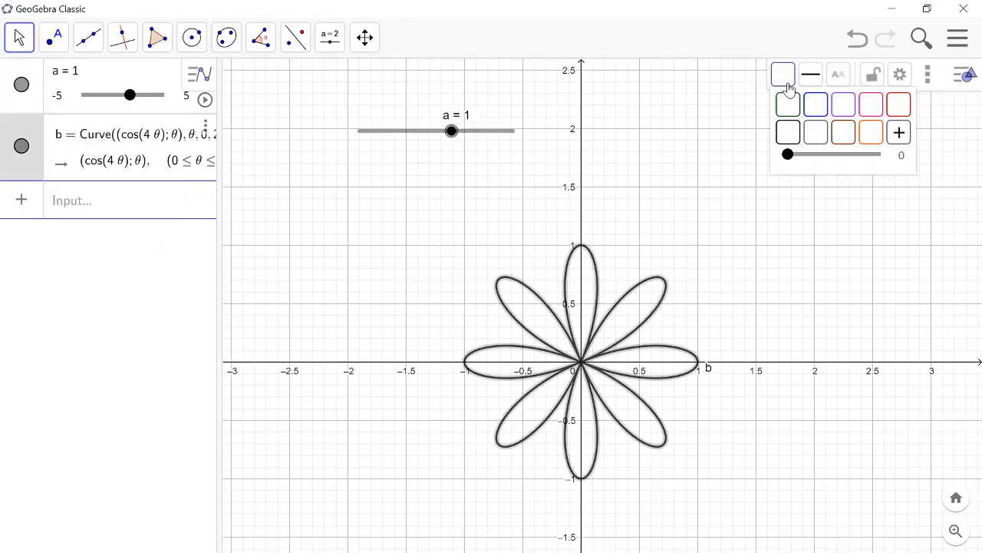
left_click(817, 105)
left_click(730, 224)
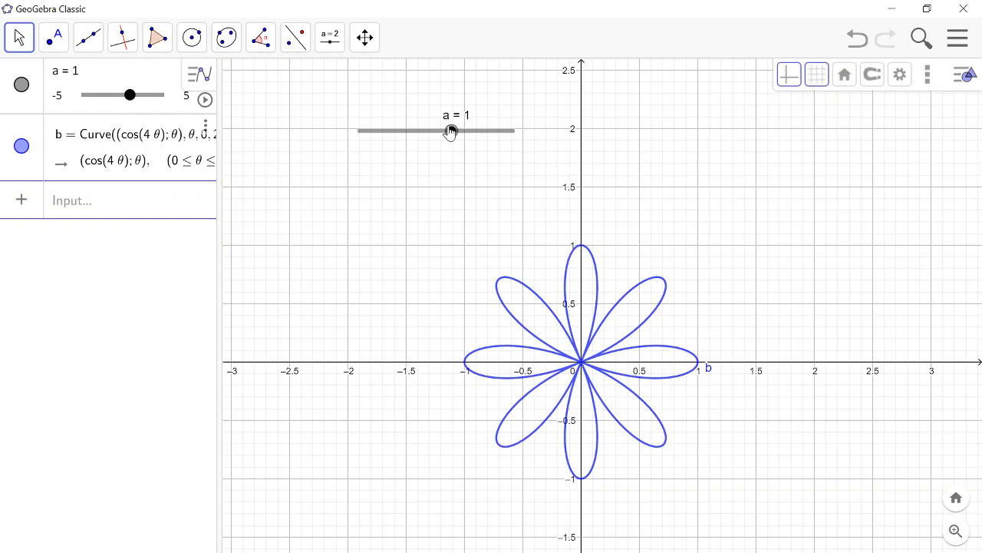
left_click_drag(451, 131, 420, 133)
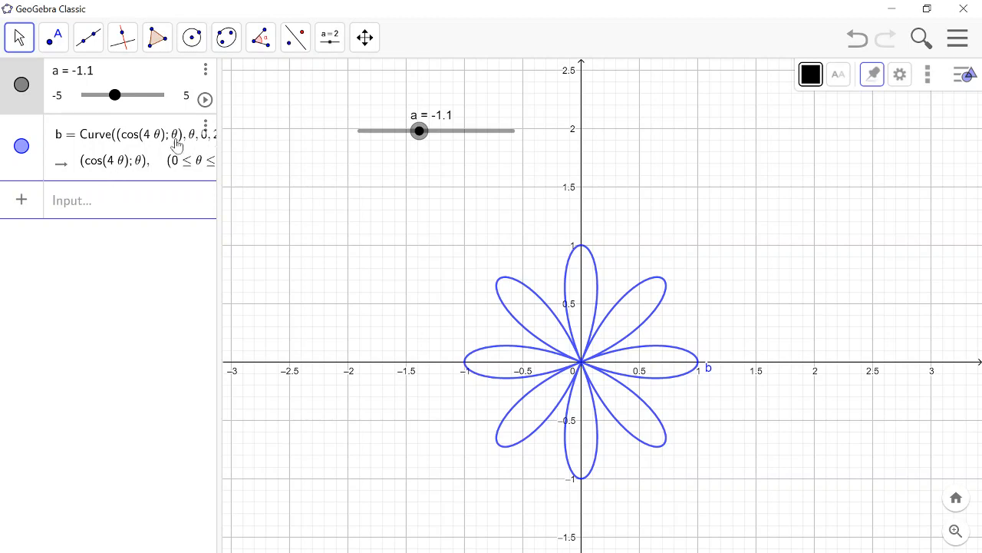
Delete the cos(4θ) curve, plot the polar equation r = cos(a·θ) in its place, and close the on-screen keyboard.
left_click(206, 126)
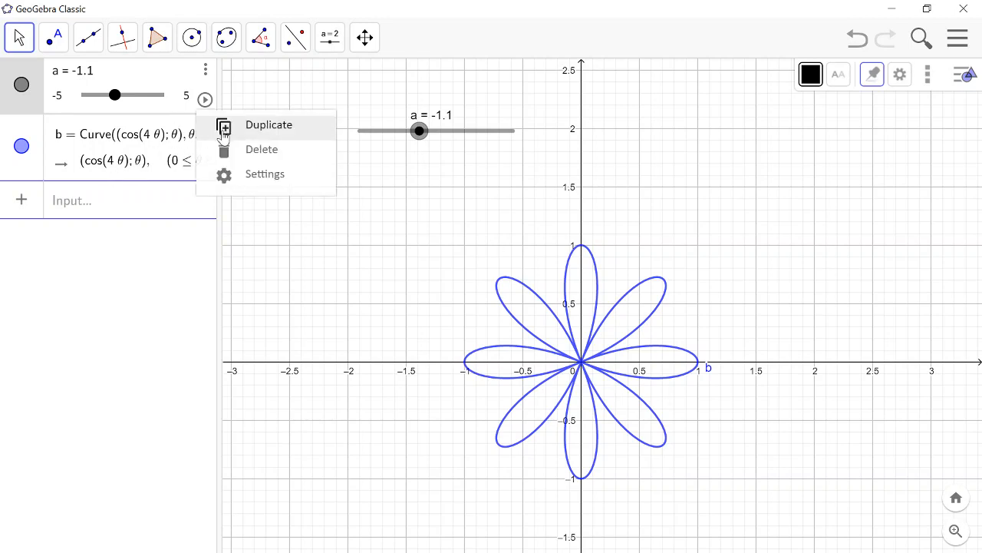
left_click(256, 154)
left_click(88, 135)
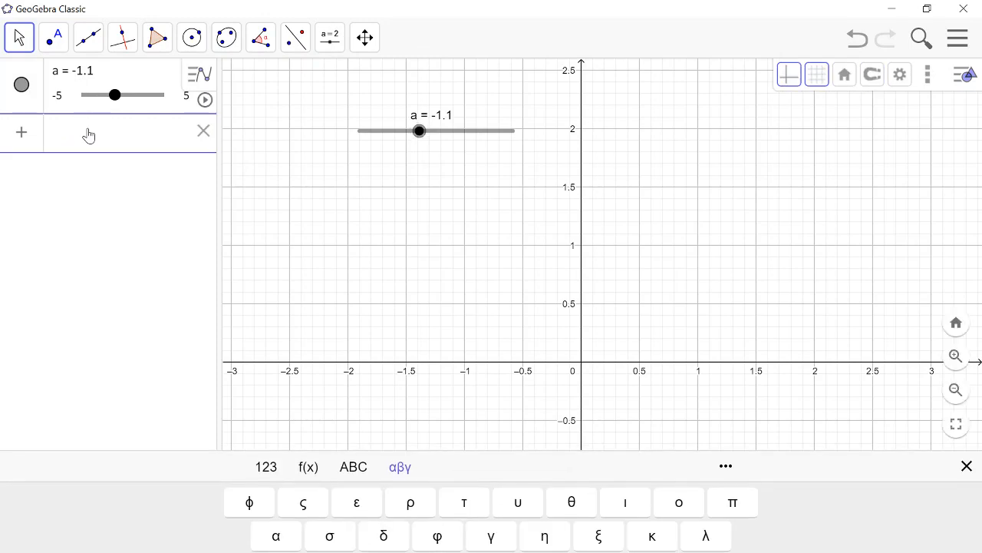
type("y =")
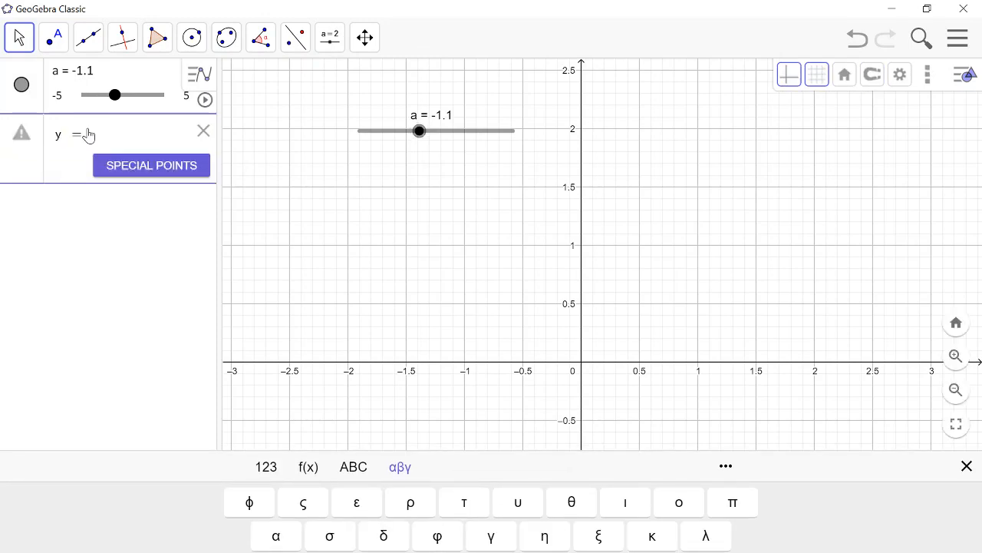
key("BackSpace")
key("BackSpace")
type("r = ")
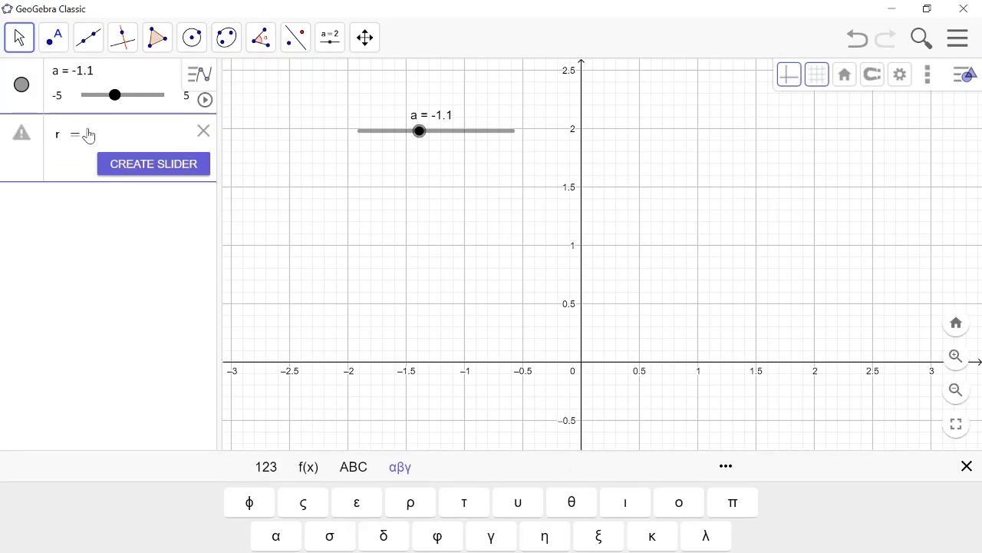
type("cos")
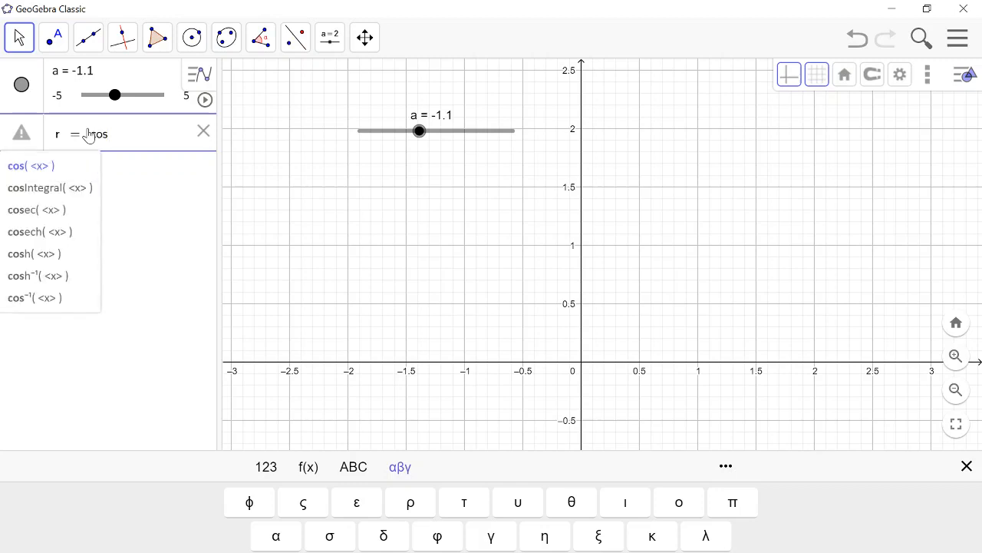
type("(")
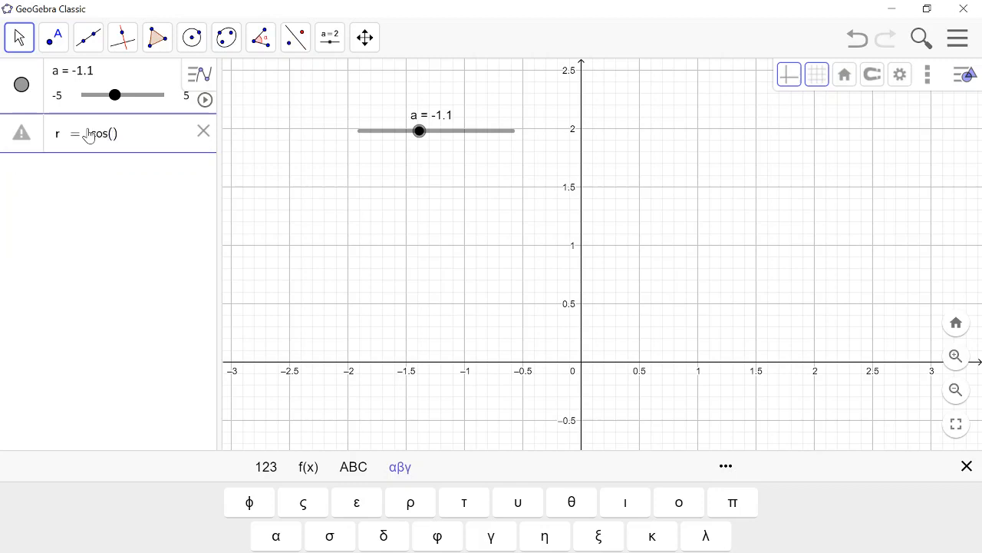
type("a ·")
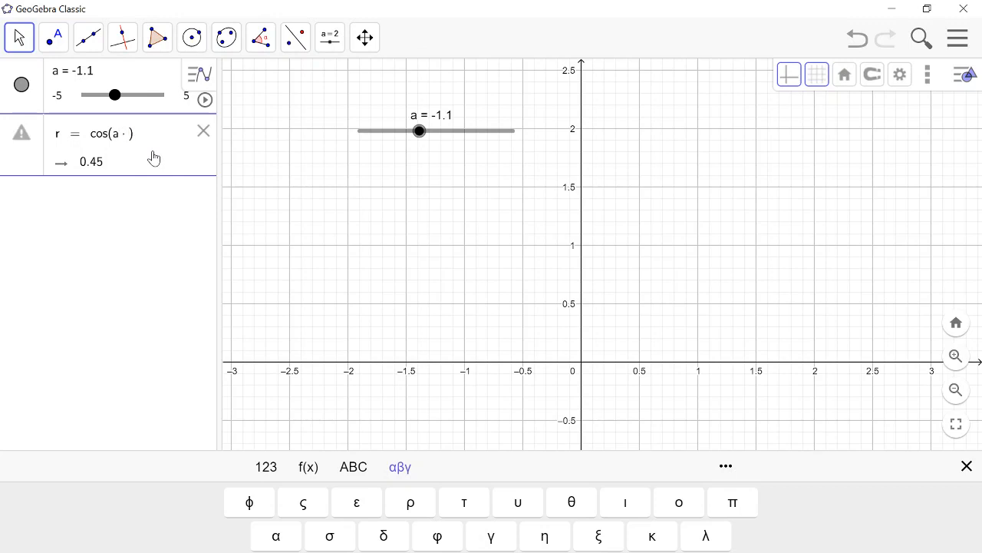
left_click(579, 506)
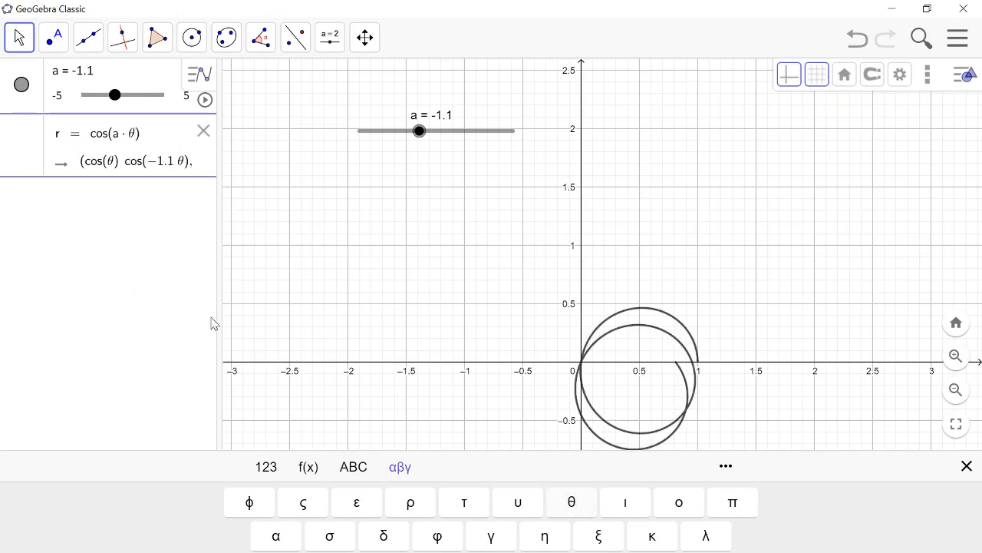
key("Return")
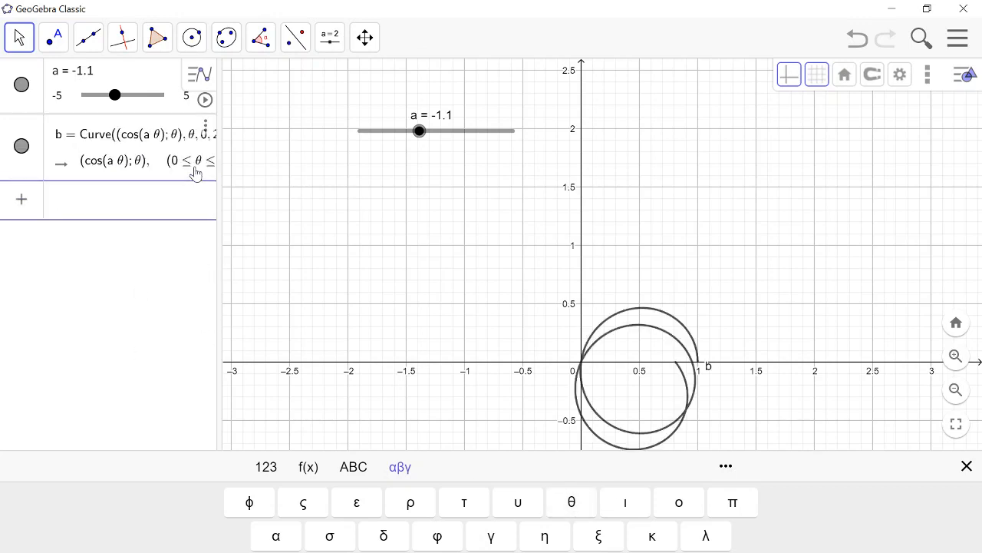
left_click(965, 466)
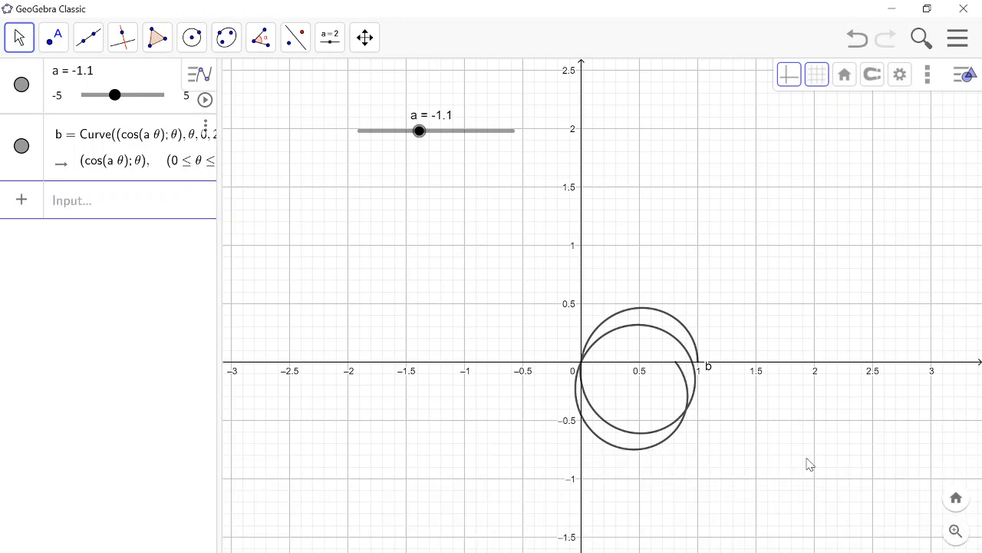
Colour the cos(aθ) curve blue and make its line slightly thicker.
left_click(650, 333)
left_click(782, 80)
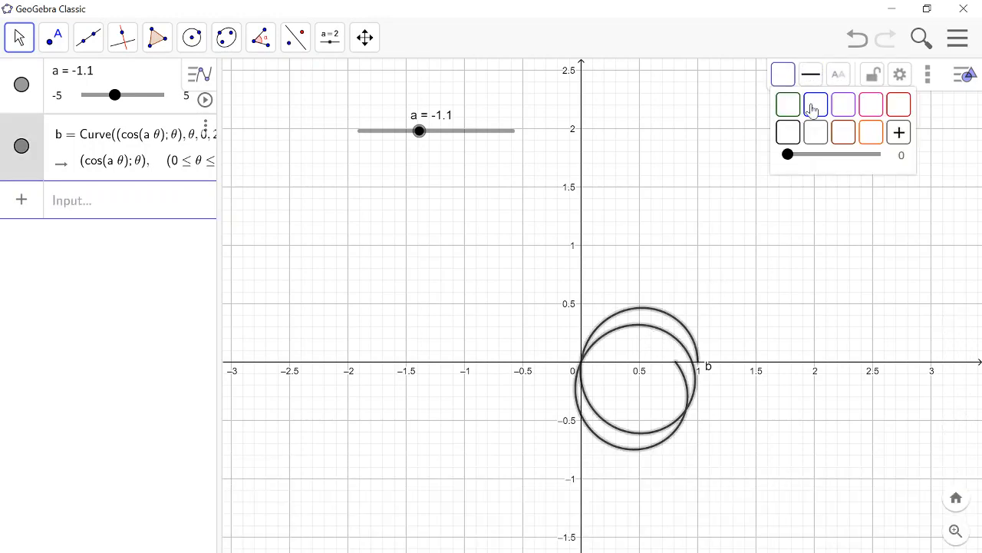
left_click(818, 113)
left_click(669, 322)
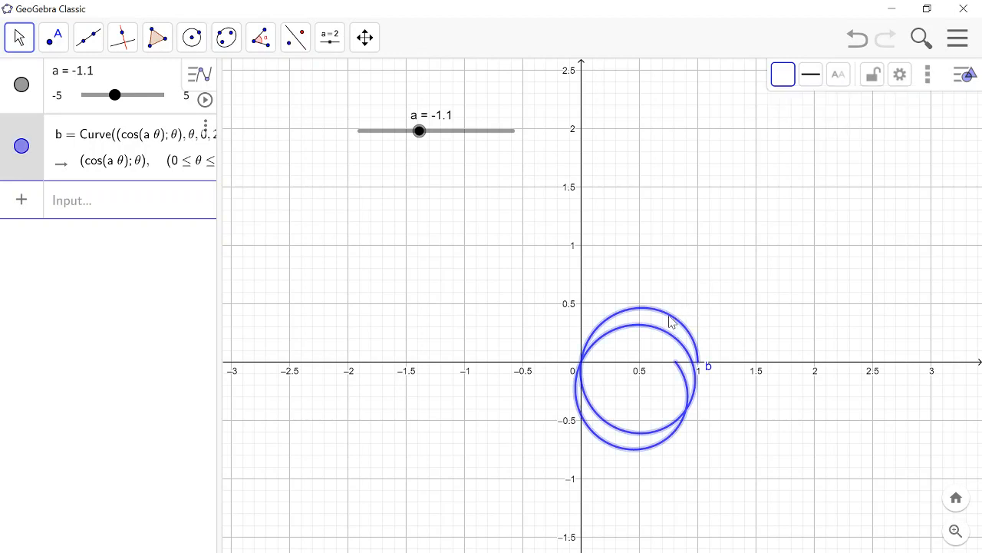
left_click(814, 87)
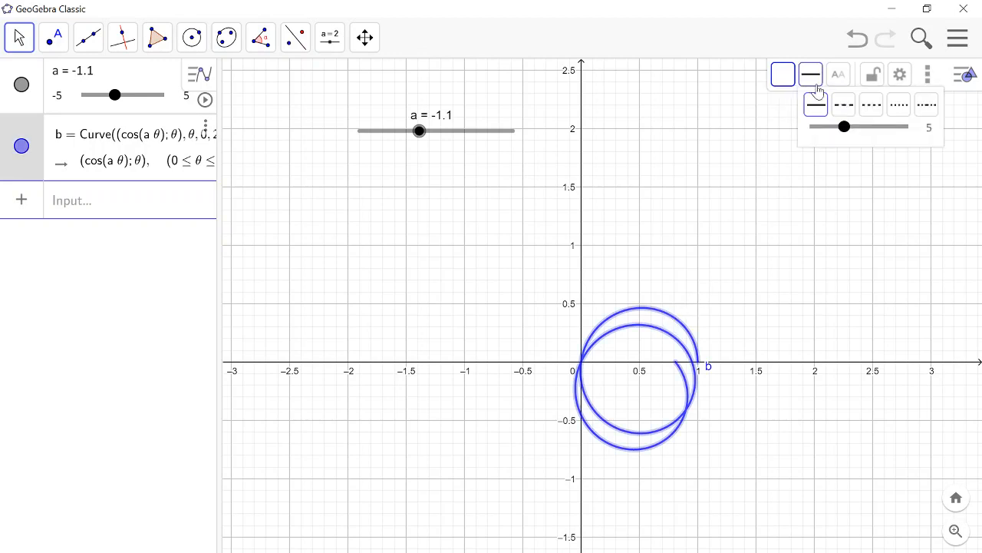
left_click(856, 127)
left_click(706, 259)
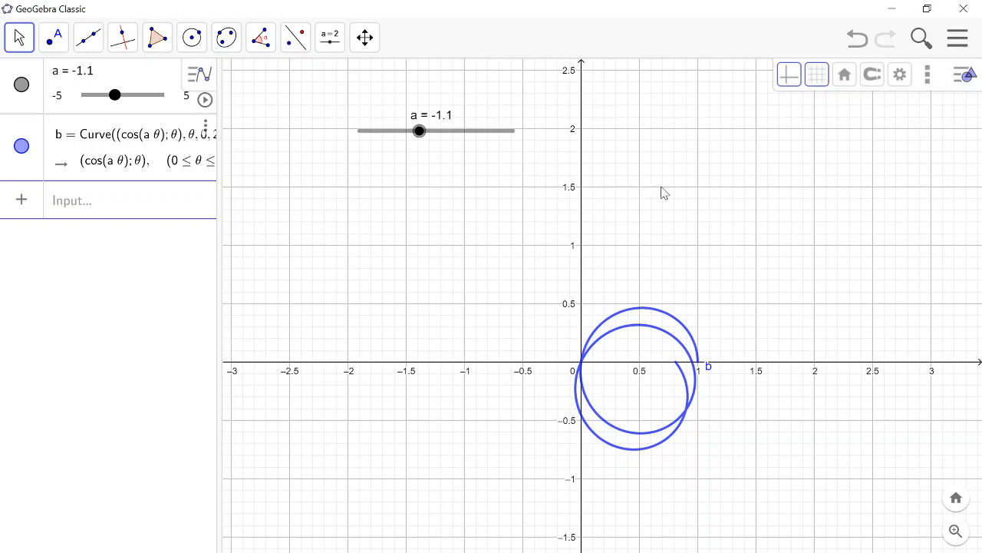
Vary slider a to -0.3 and on to its minimum of -5, and start its animation.
left_click(420, 136)
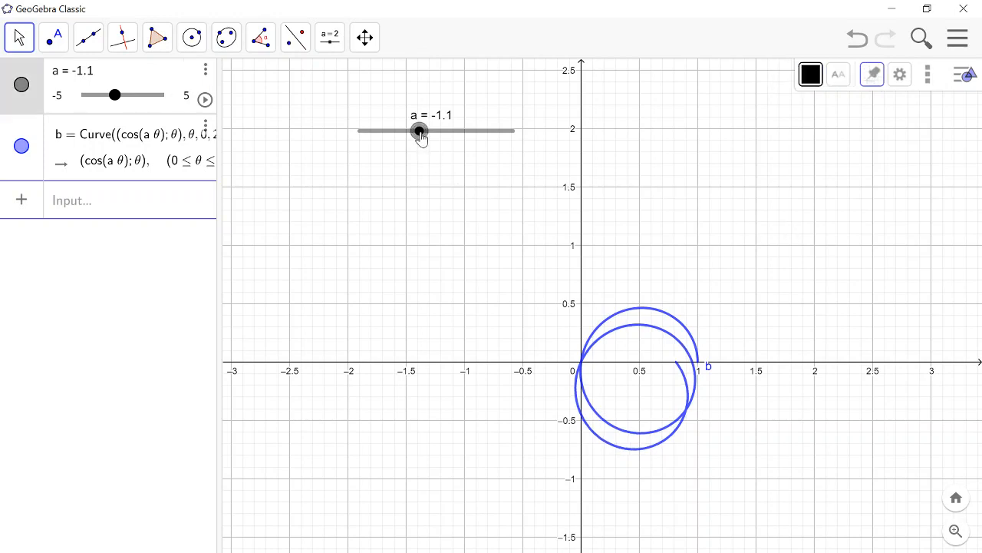
left_click_drag(420, 137, 434, 138)
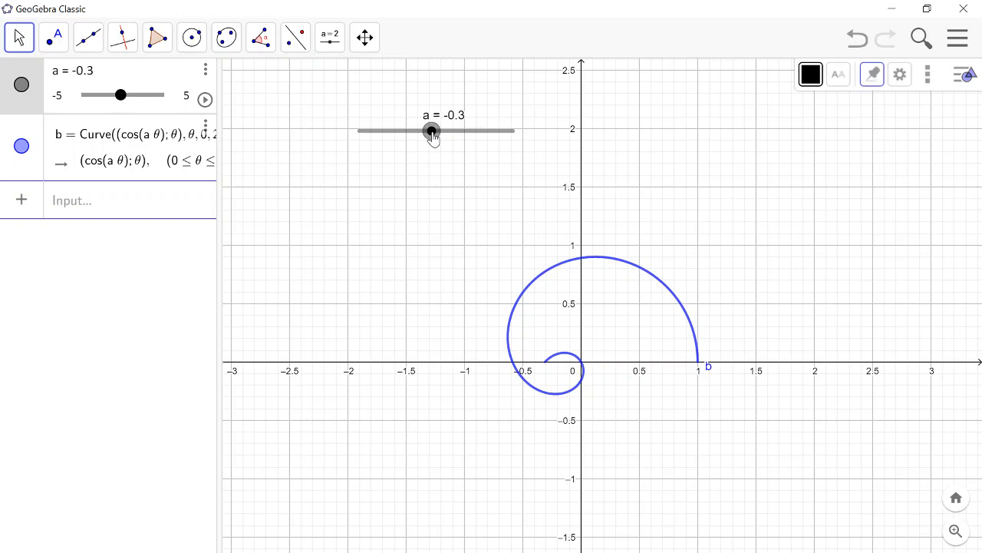
left_click_drag(433, 137, 352, 138)
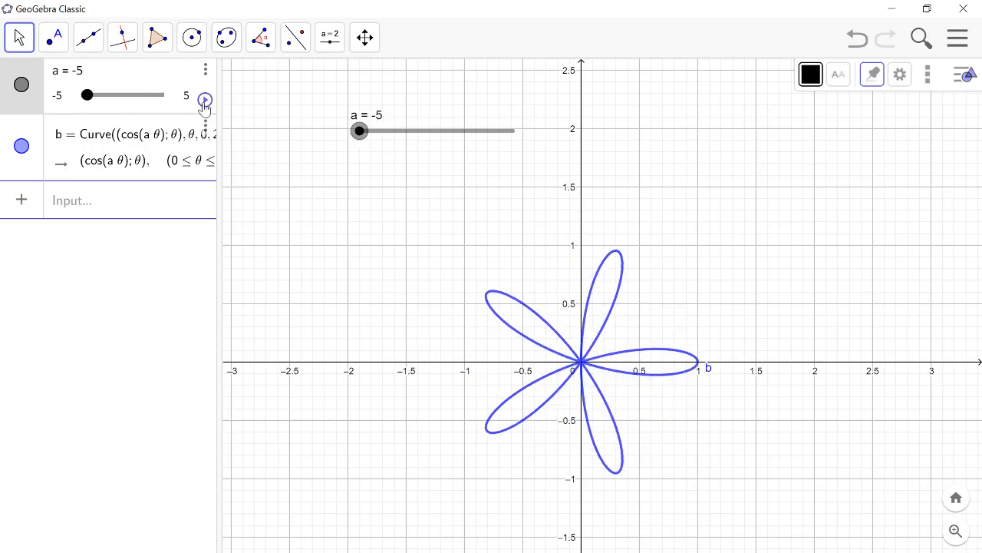
left_click(603, 309)
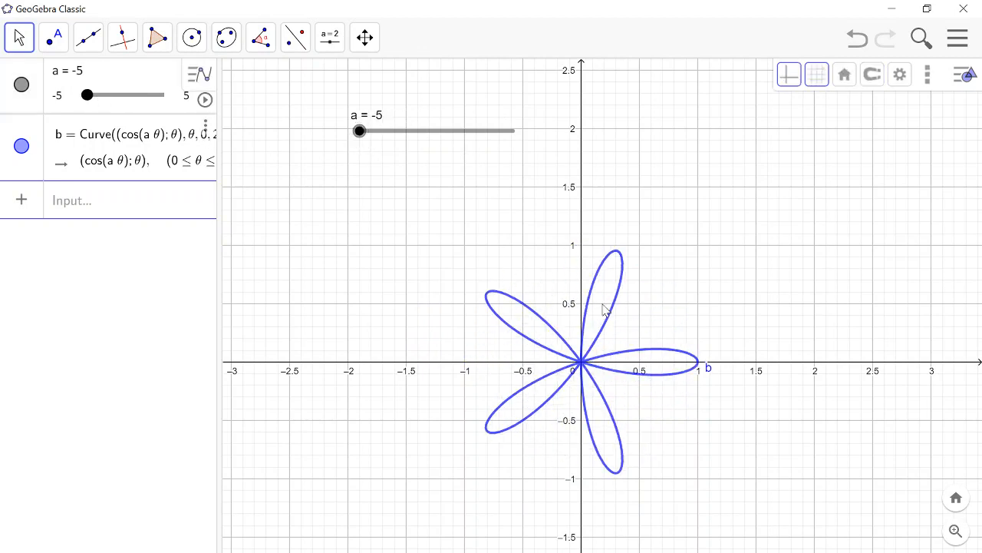
left_click(206, 100)
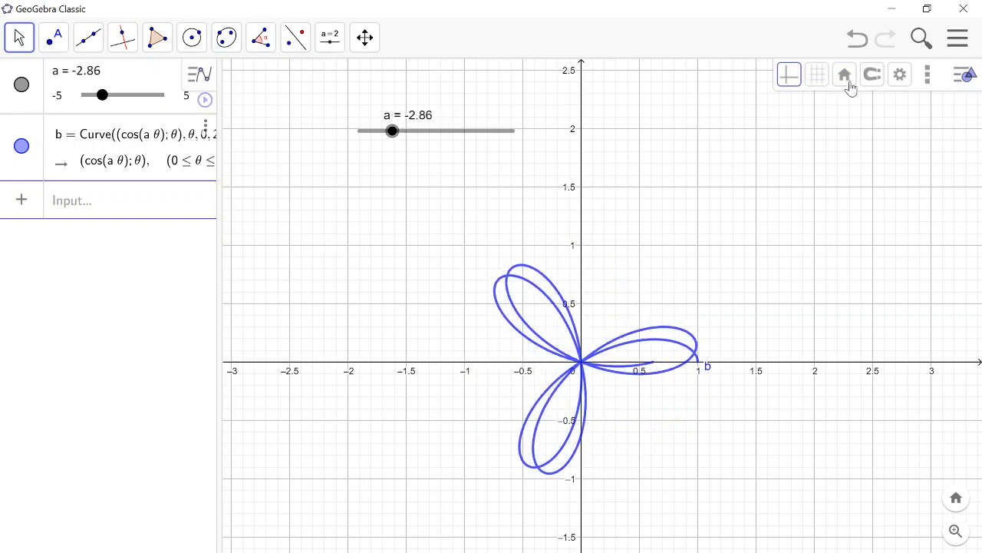
Shade the inside of the cos(aθ) curve with a strong blue fill by raising its fill opacity above 35.
left_click(603, 375)
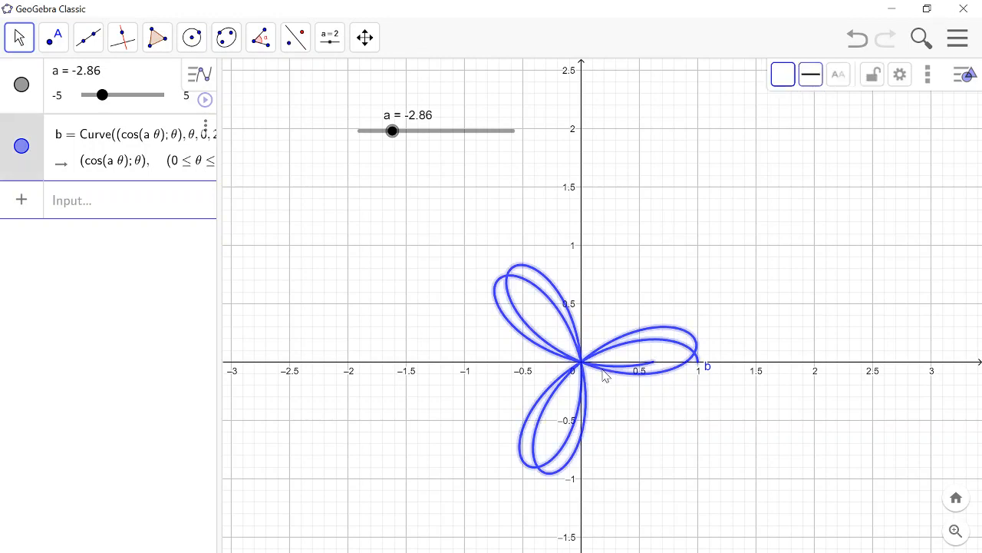
left_click(785, 81)
left_click(820, 155)
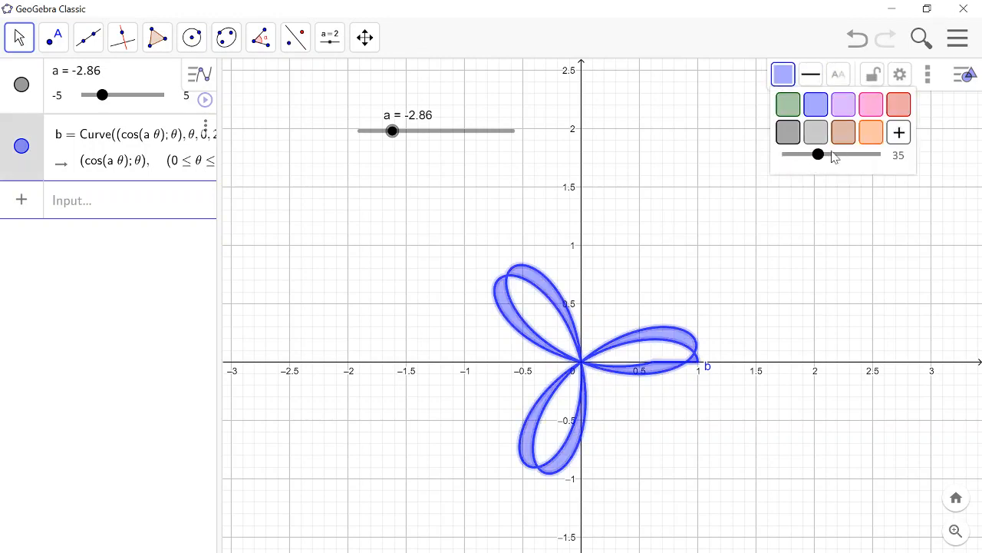
left_click(845, 155)
left_click(652, 262)
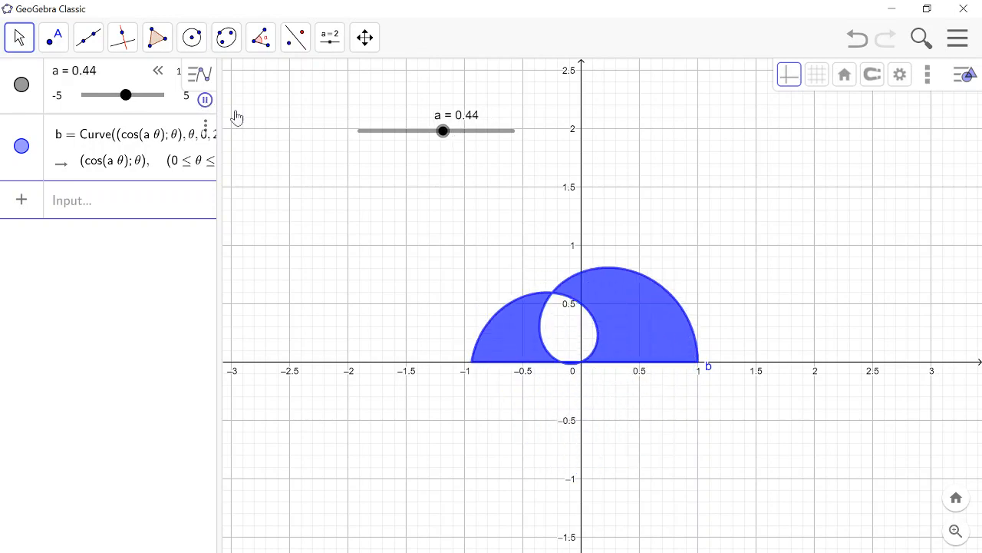
key("alt+Tab")
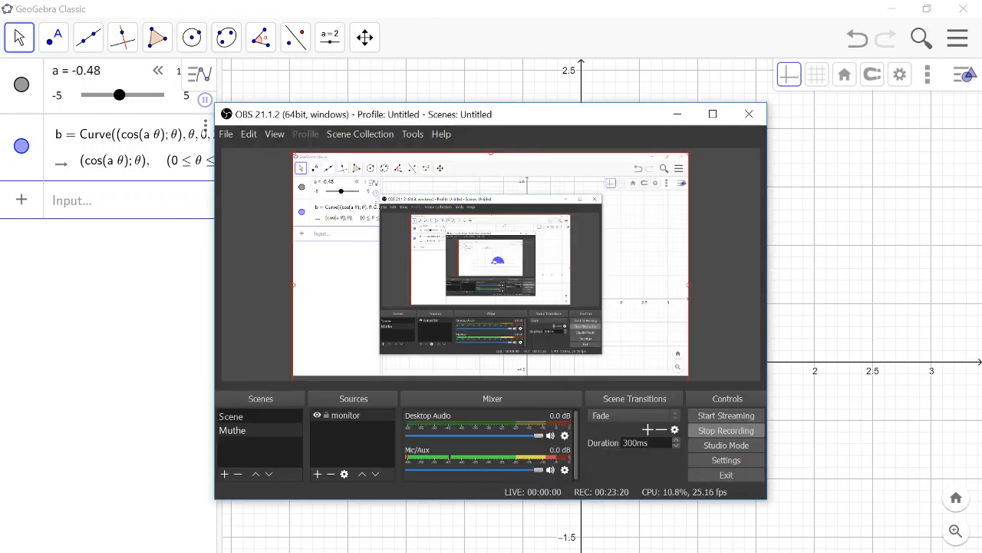